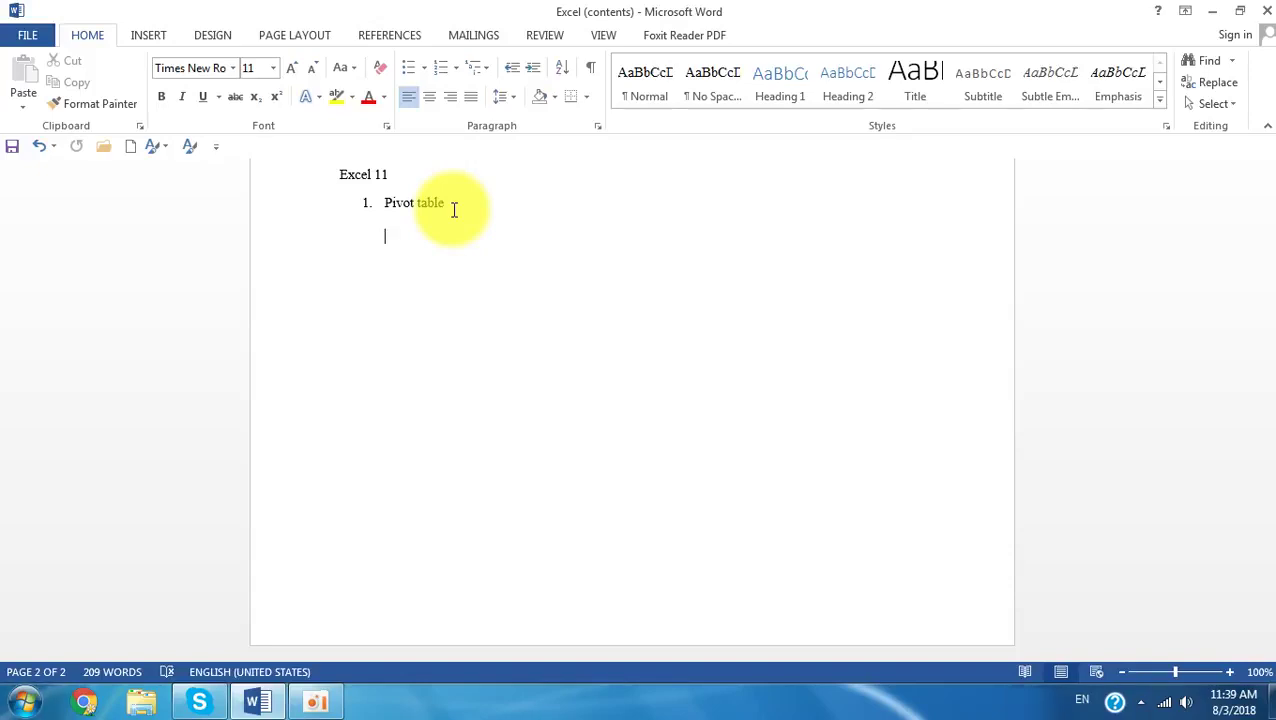
# Step: Open the 02 08 18 workbook in Excel from the Excel training folder on the desktop
pyautogui.click(84, 700)
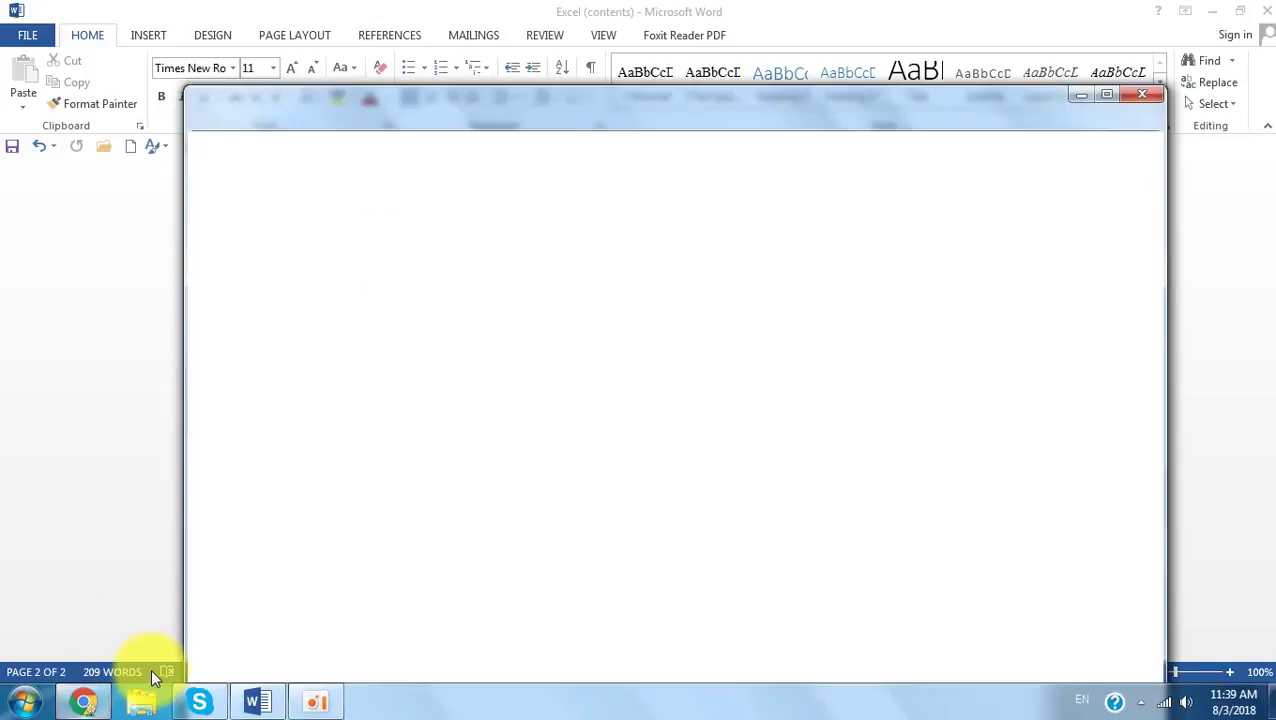
pyautogui.click(1141, 100)
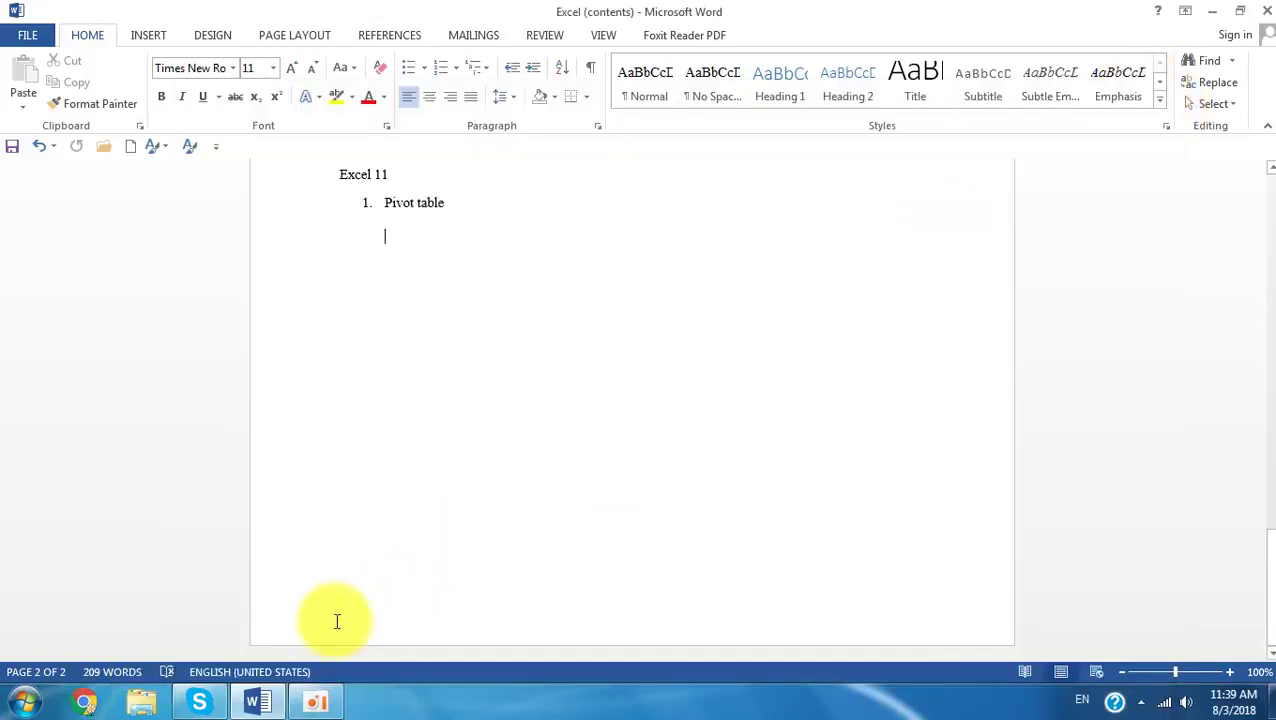
pyautogui.click(143, 702)
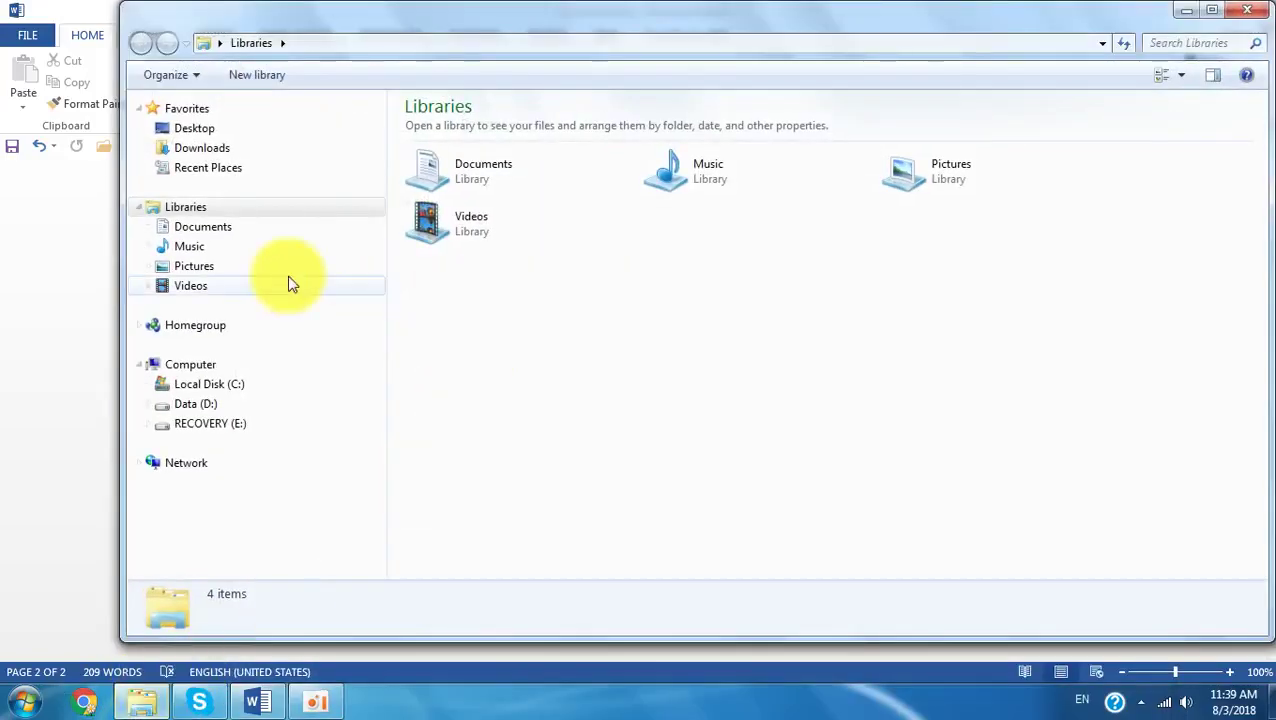
pyautogui.click(195, 130)
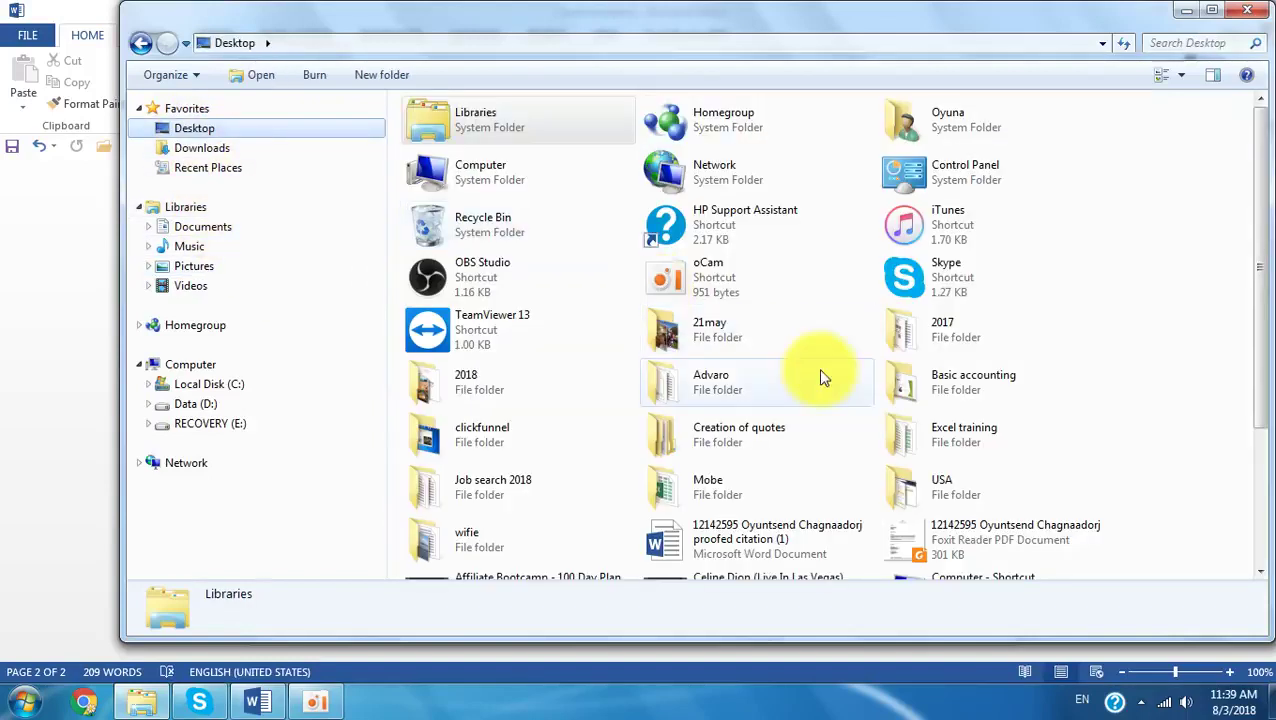
pyautogui.doubleClick(939, 430)
pyautogui.doubleClick(447, 192)
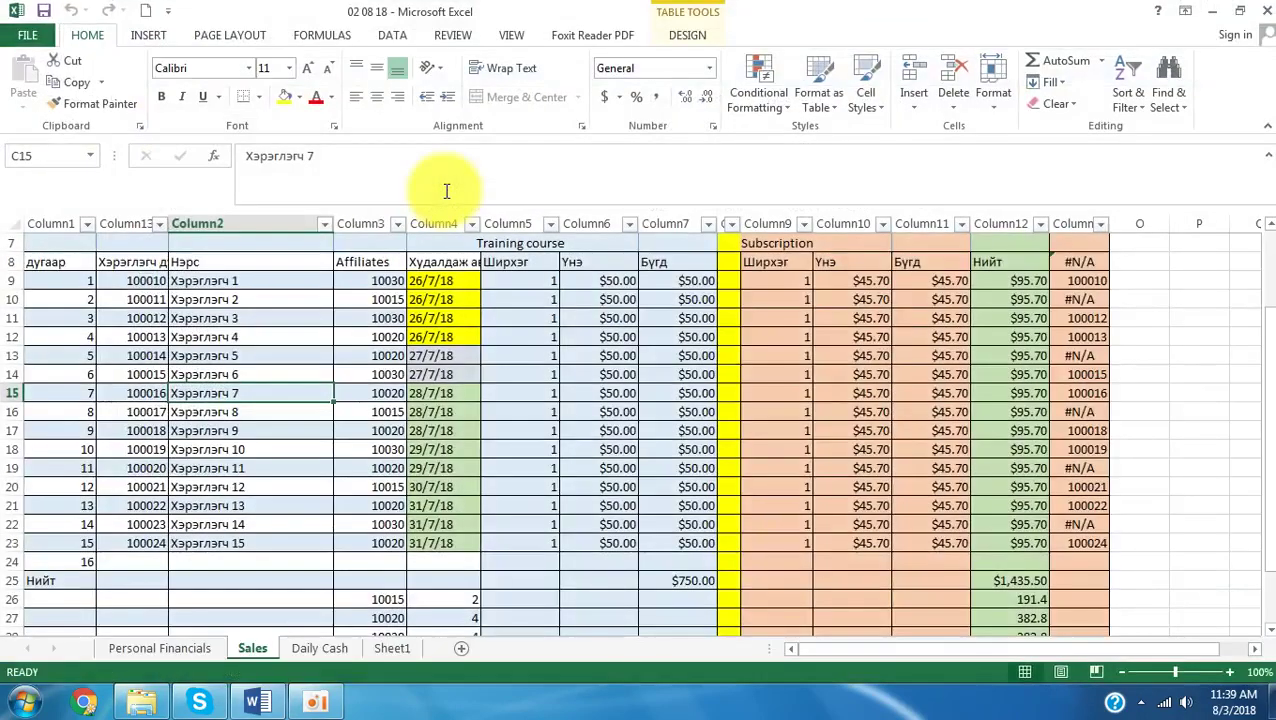
# Step: Save a copy of the workbook as 03 08 18 in the Excel training folder
pyautogui.click(36, 40)
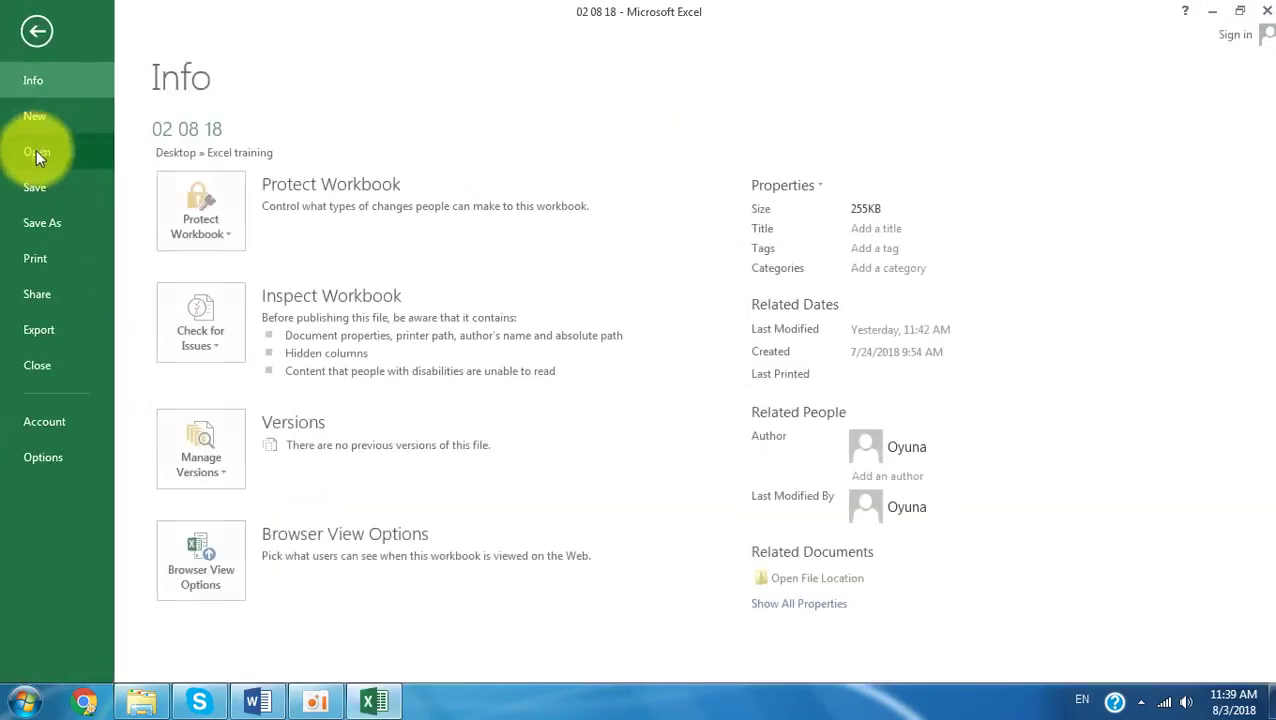
pyautogui.click(36, 223)
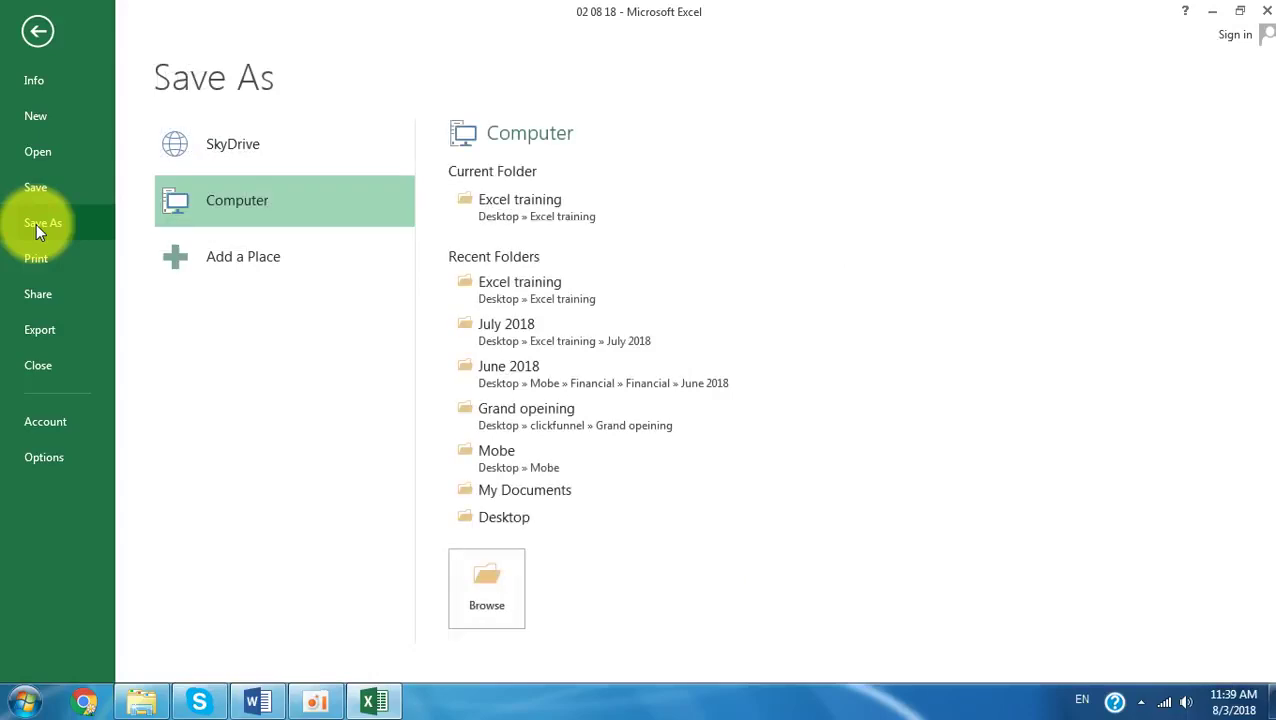
pyautogui.click(497, 284)
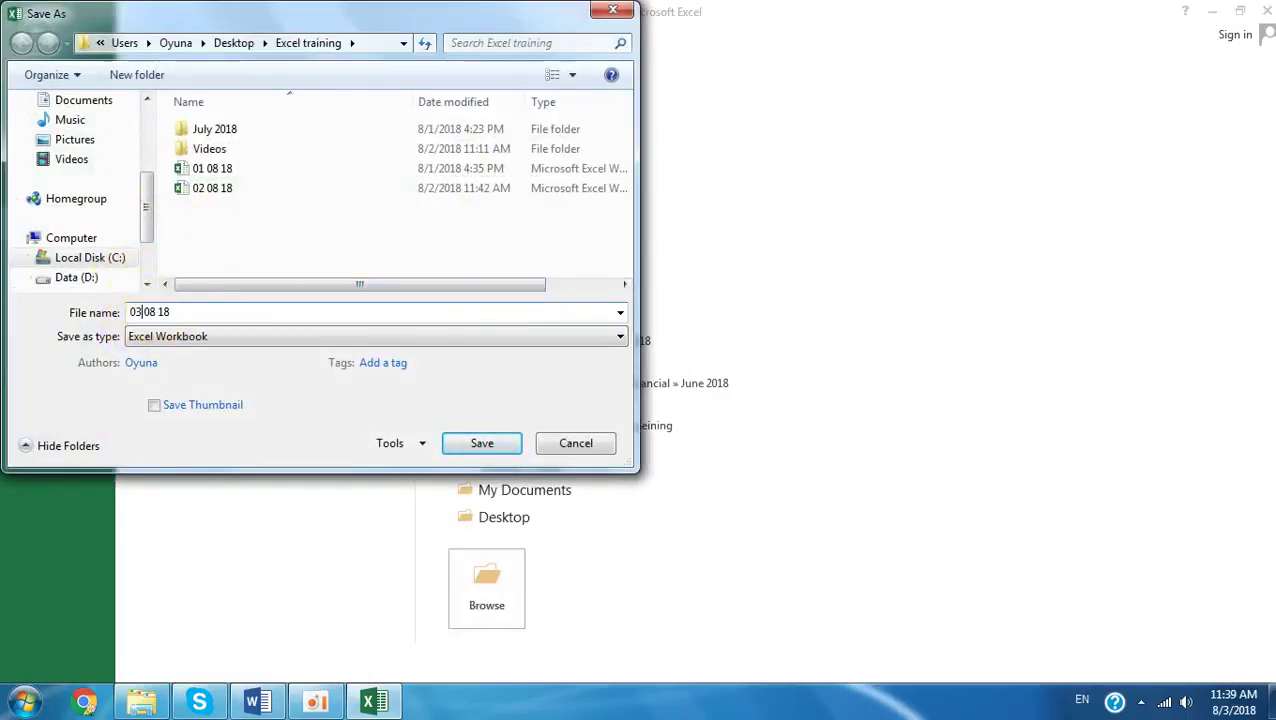
pyautogui.click(490, 445)
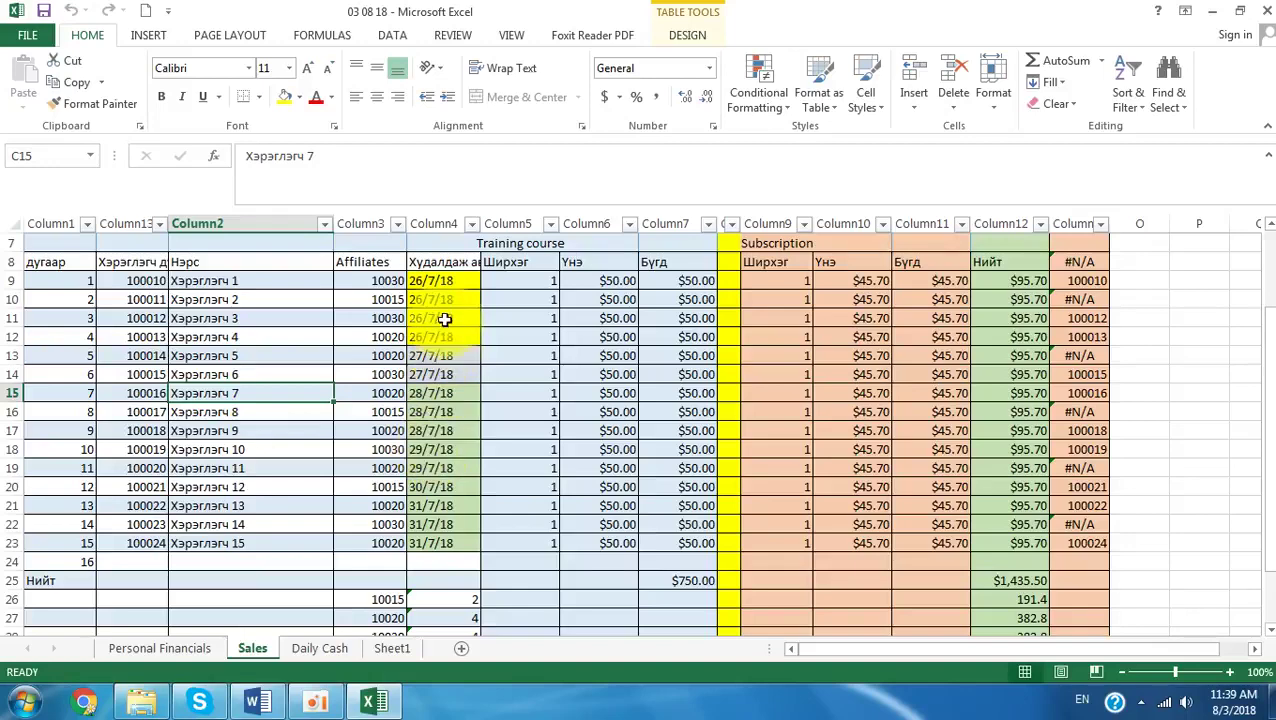
# Step: Remove the fill colour from the whole purchase date column (Column4) of the Sales table
pyautogui.click(436, 219)
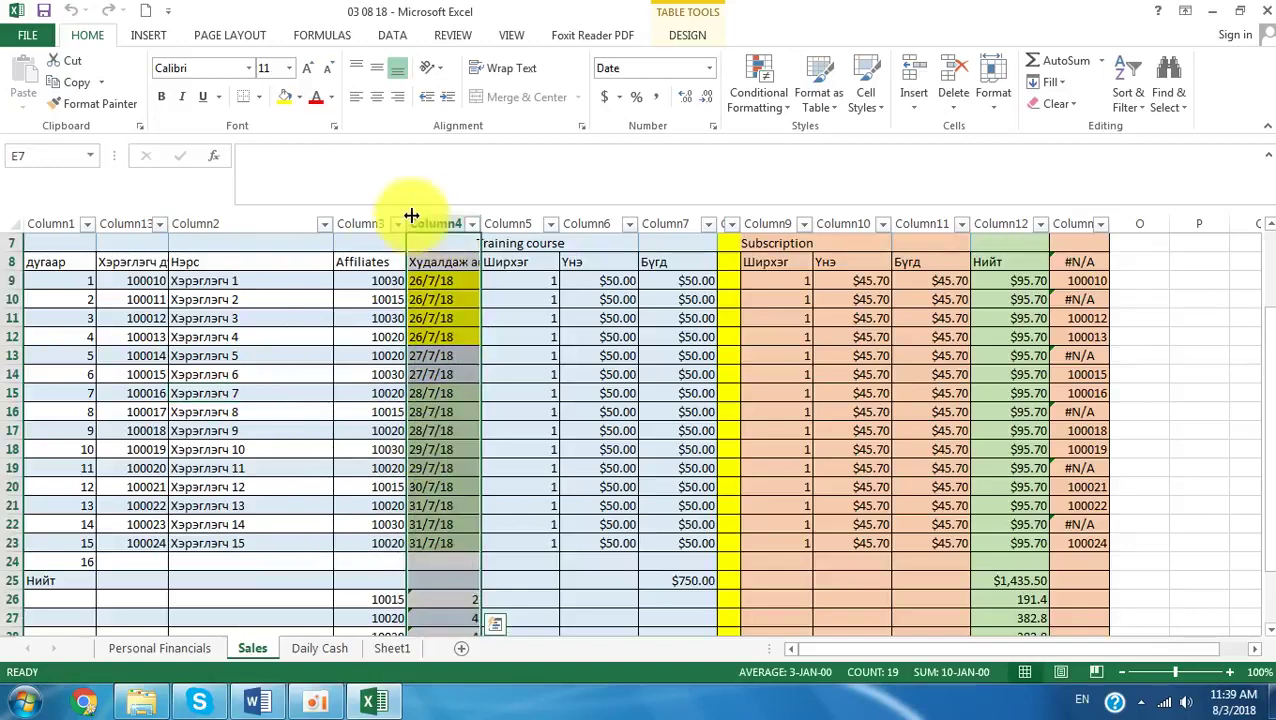
pyautogui.click(299, 97)
pyautogui.click(308, 262)
pyautogui.click(467, 372)
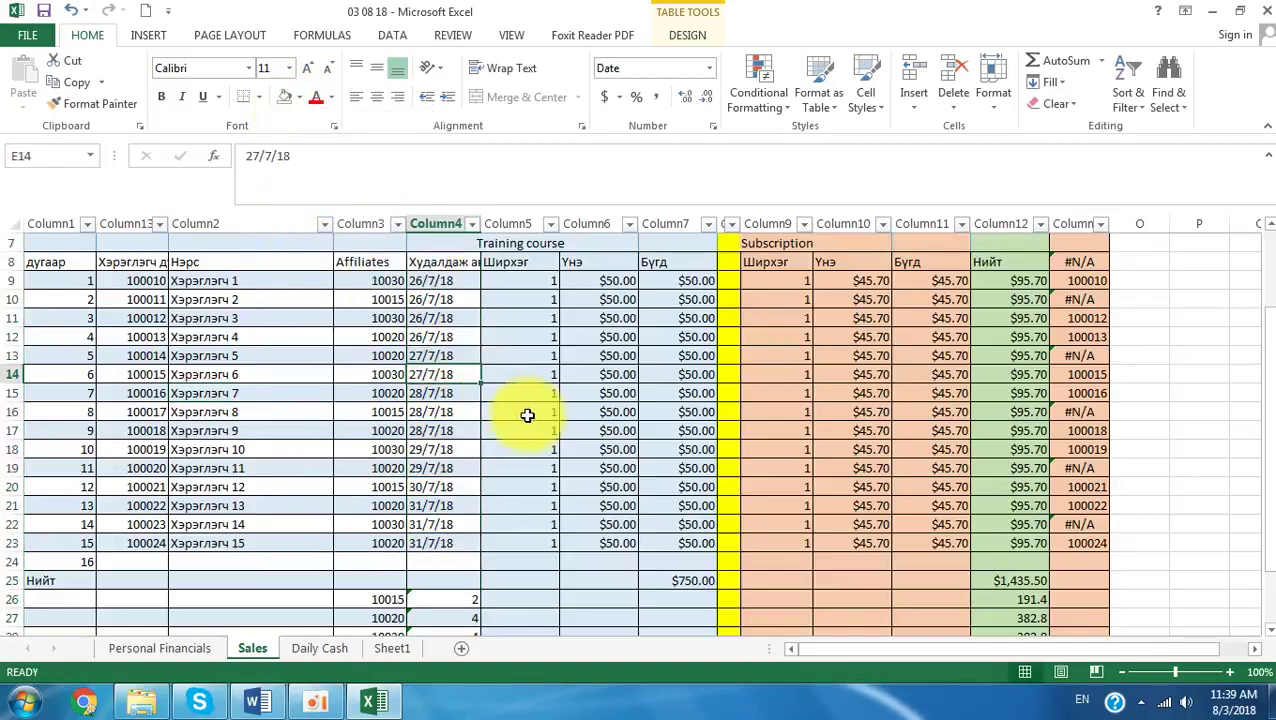
# Step: Insert blank rows at rows 24 to 285 of the Sales sheet, directly below customer 15
pyautogui.scroll(-1, 325, 455)
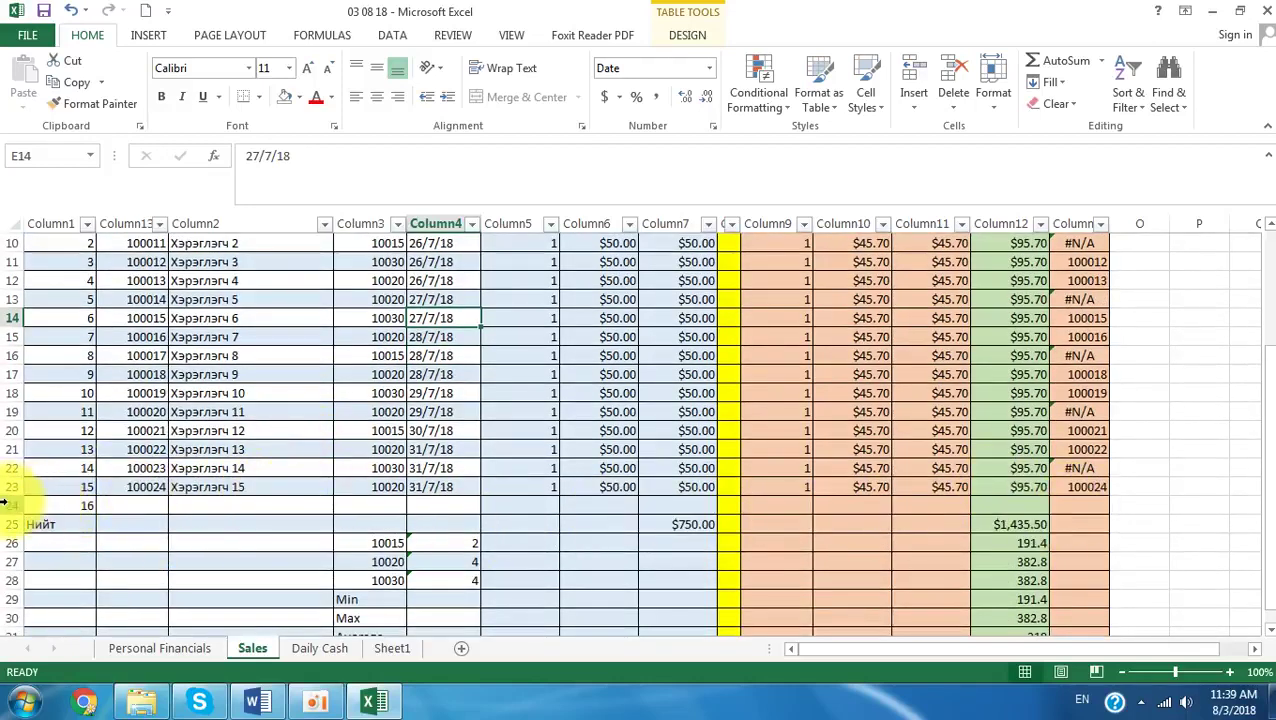
pyautogui.moveTo(3, 505); pyautogui.dragTo(52, 683)
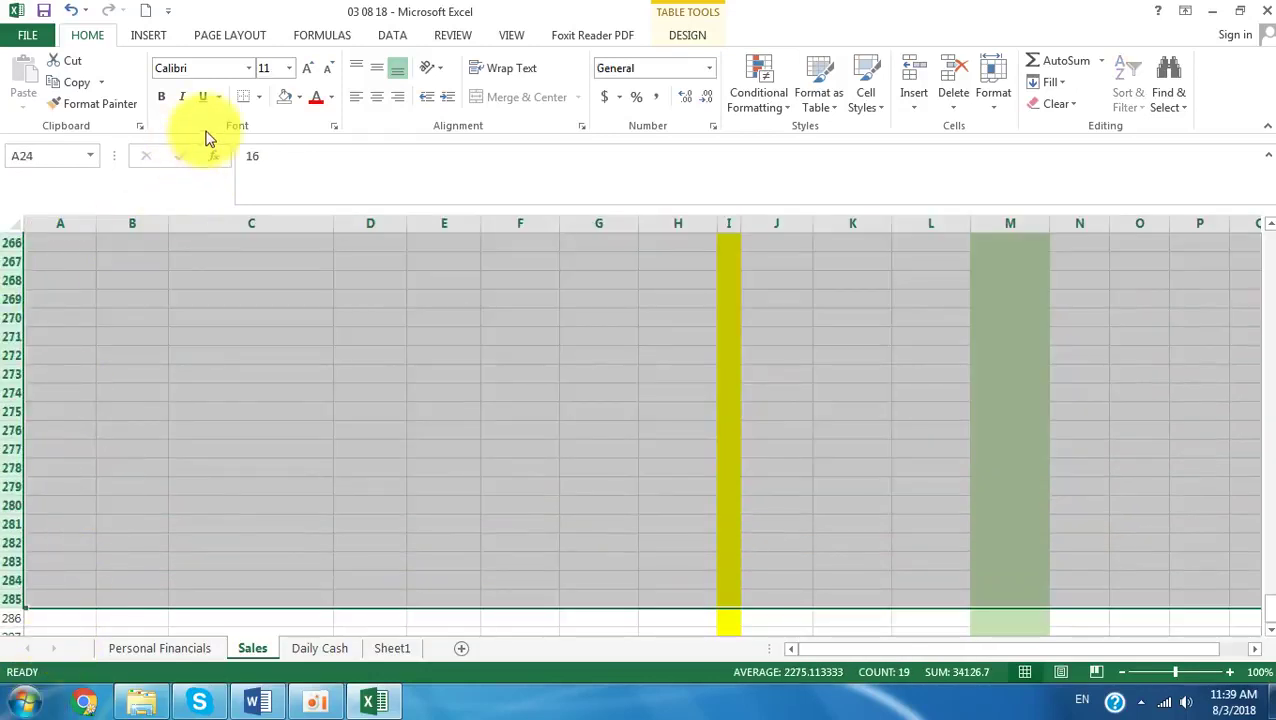
pyautogui.rightClick(8, 366)
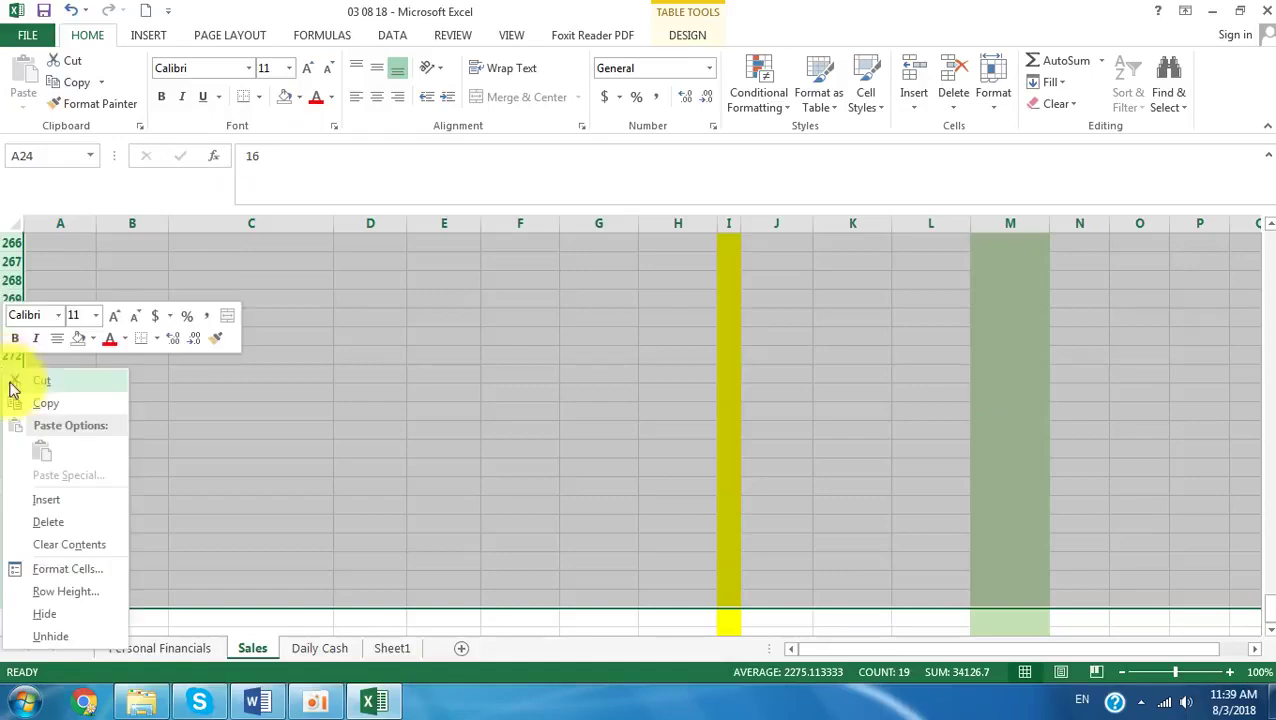
pyautogui.click(50, 523)
pyautogui.click(250, 506)
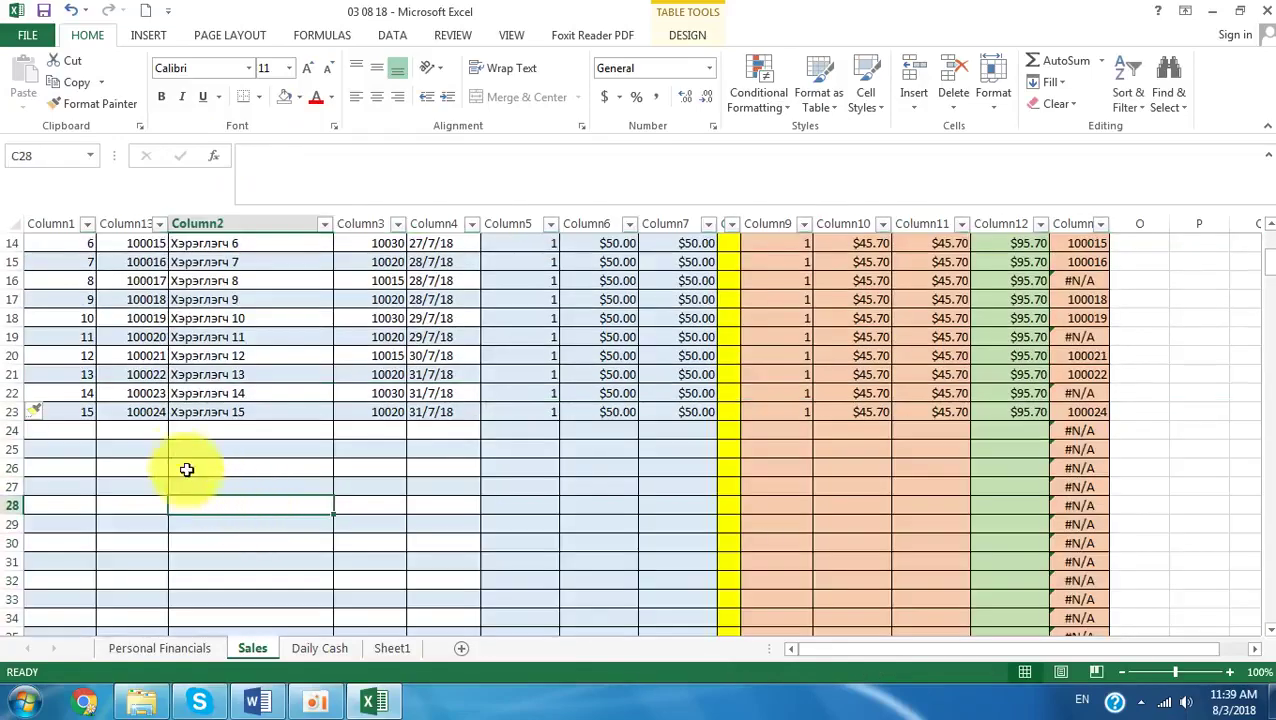
# Step: Fill the row number, customer code and name from row 23 down through row 286
pyautogui.moveTo(79, 408); pyautogui.dragTo(322, 490)
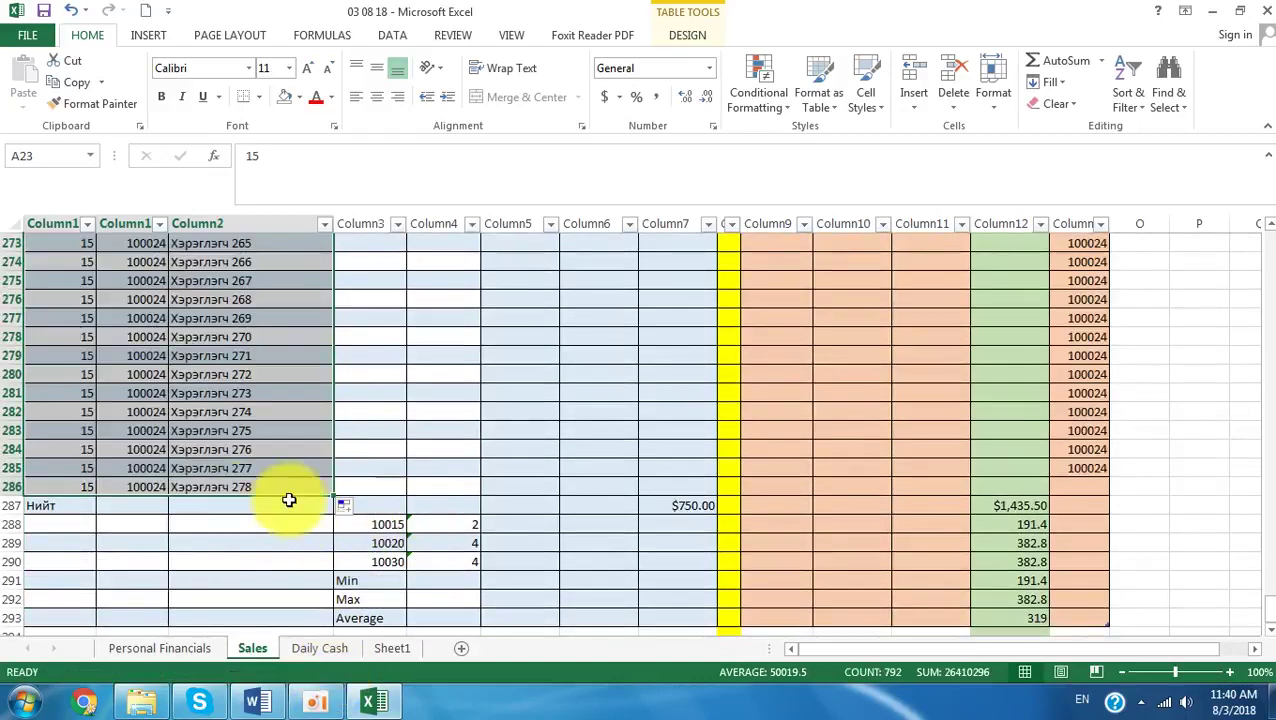
pyautogui.scroll(10, 148, 468)
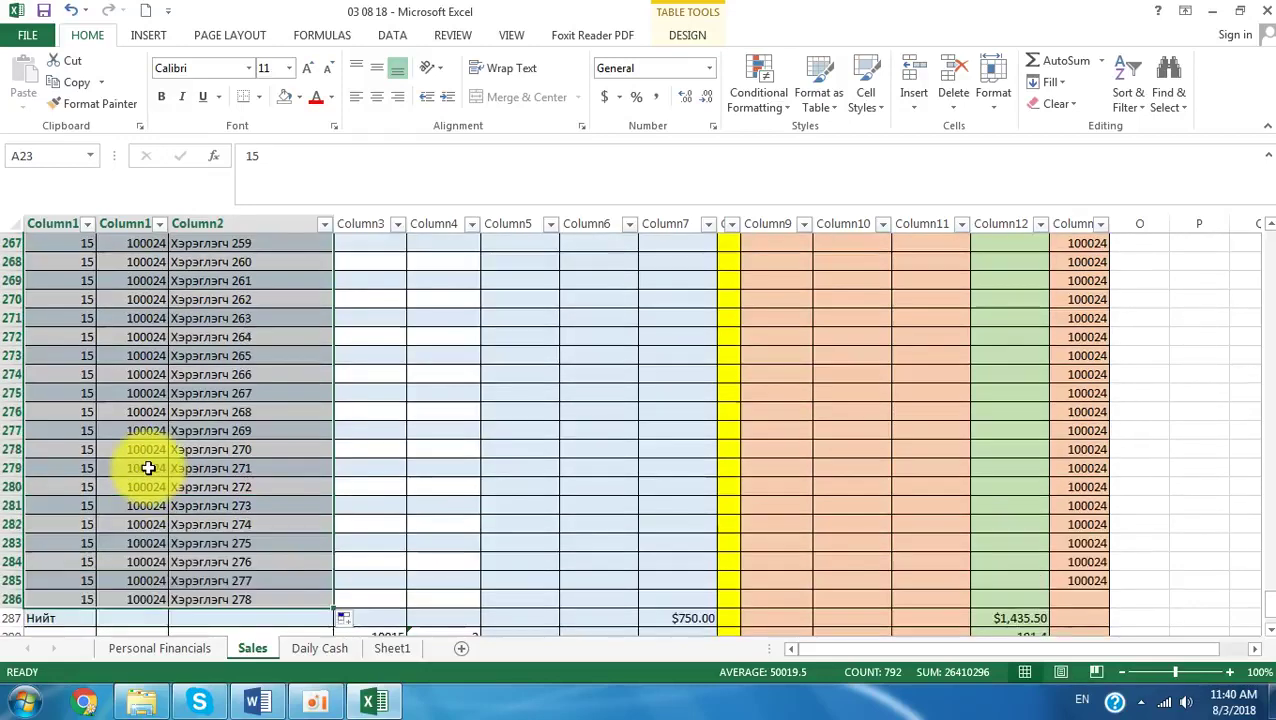
pyautogui.click(217, 465)
pyautogui.scroll(19, 219, 459)
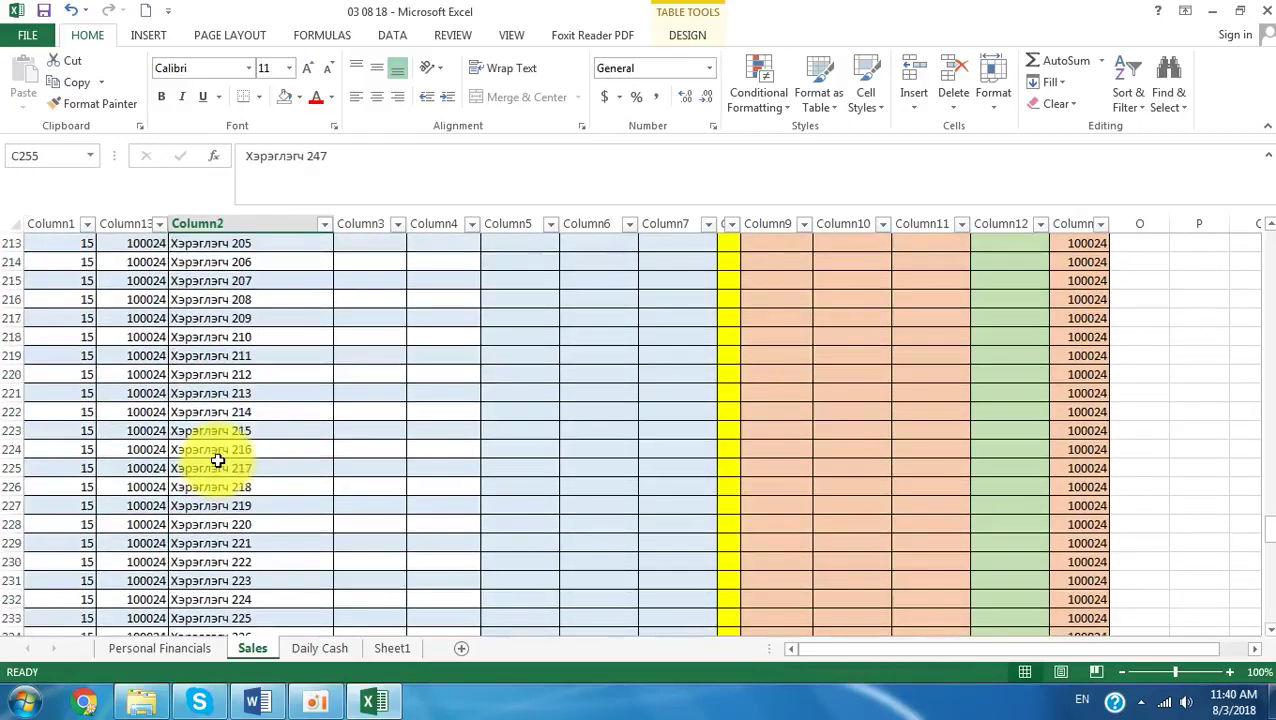
pyautogui.scroll(18, 219, 459)
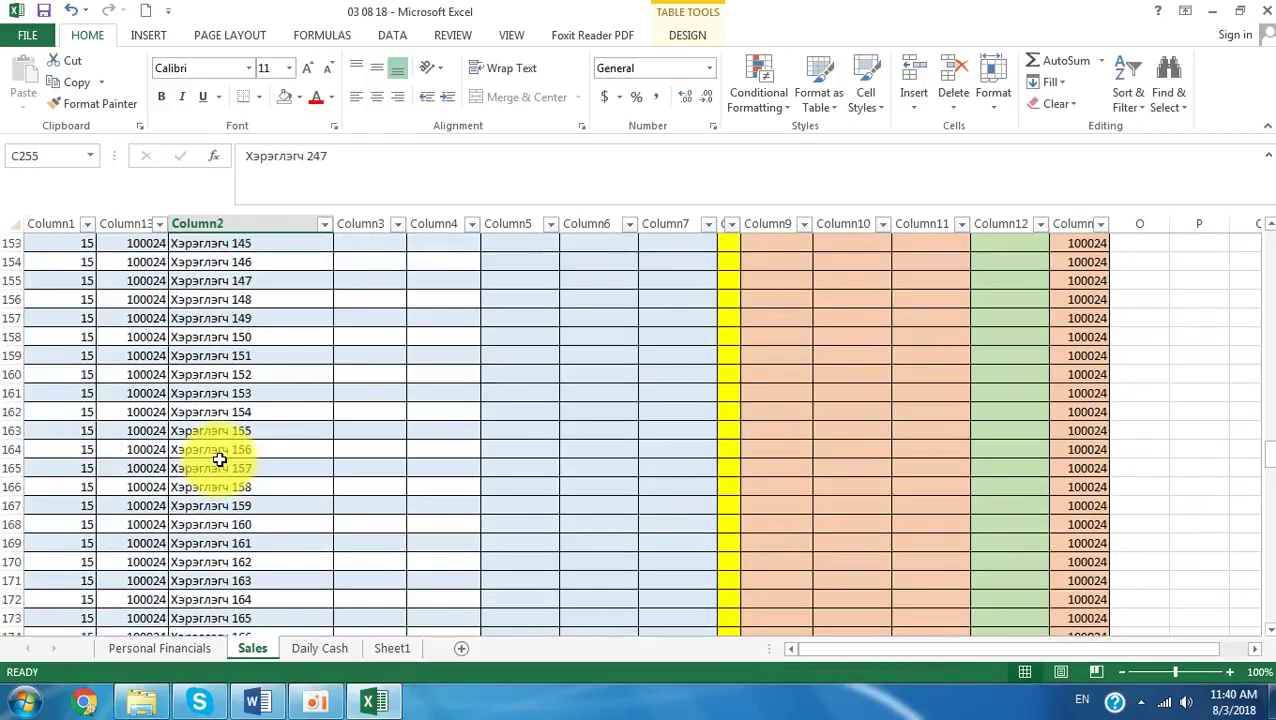
pyautogui.scroll(18, 221, 456)
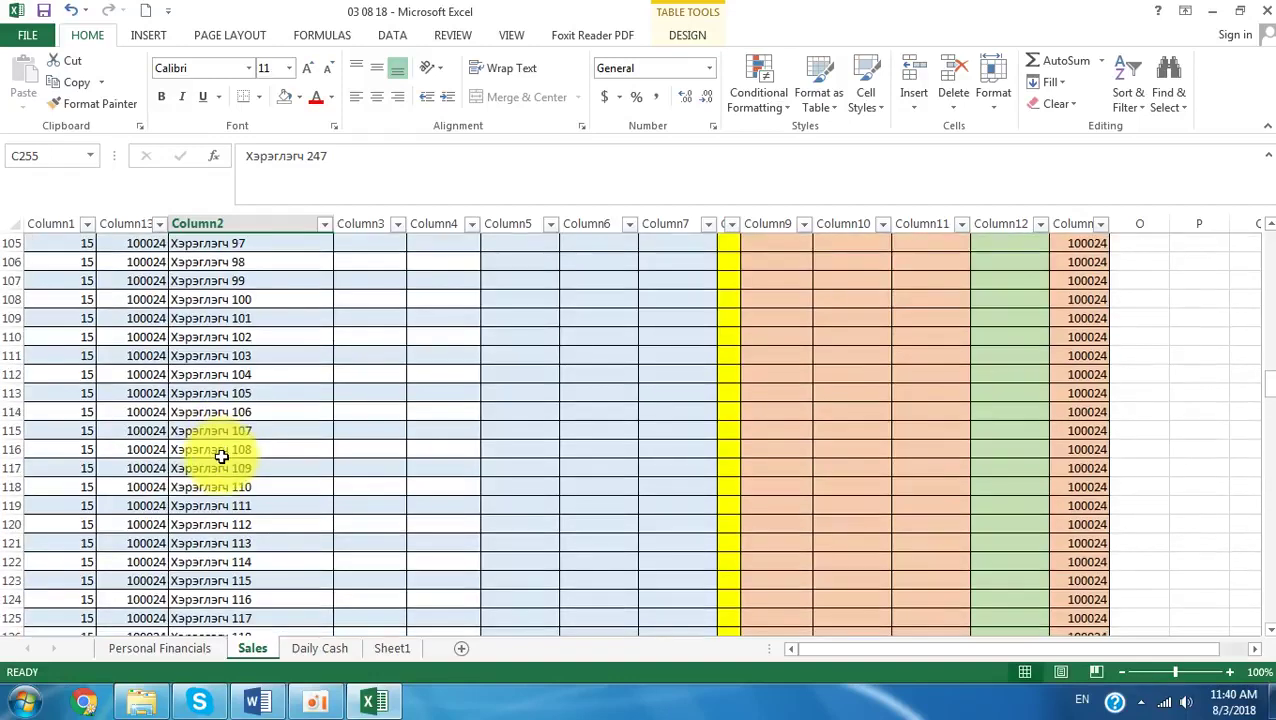
pyautogui.scroll(5, 453, 478)
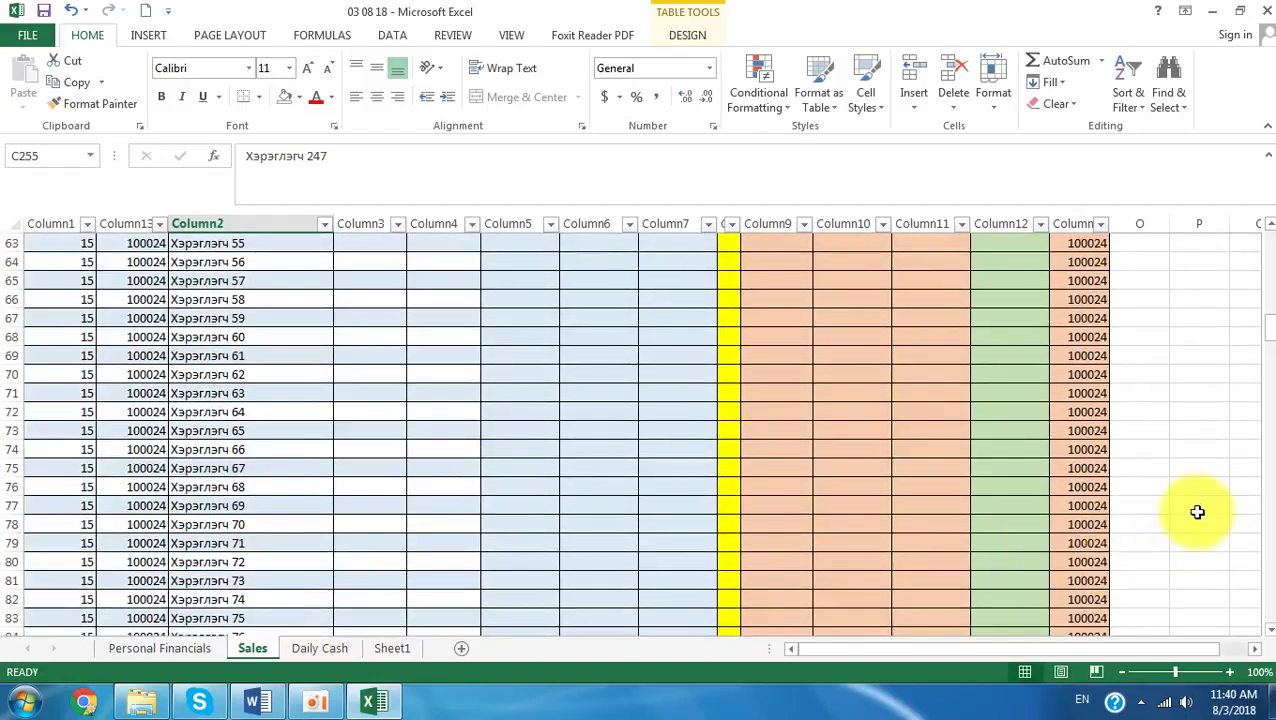
pyautogui.moveTo(1272, 322); pyautogui.dragTo(1258, 232)
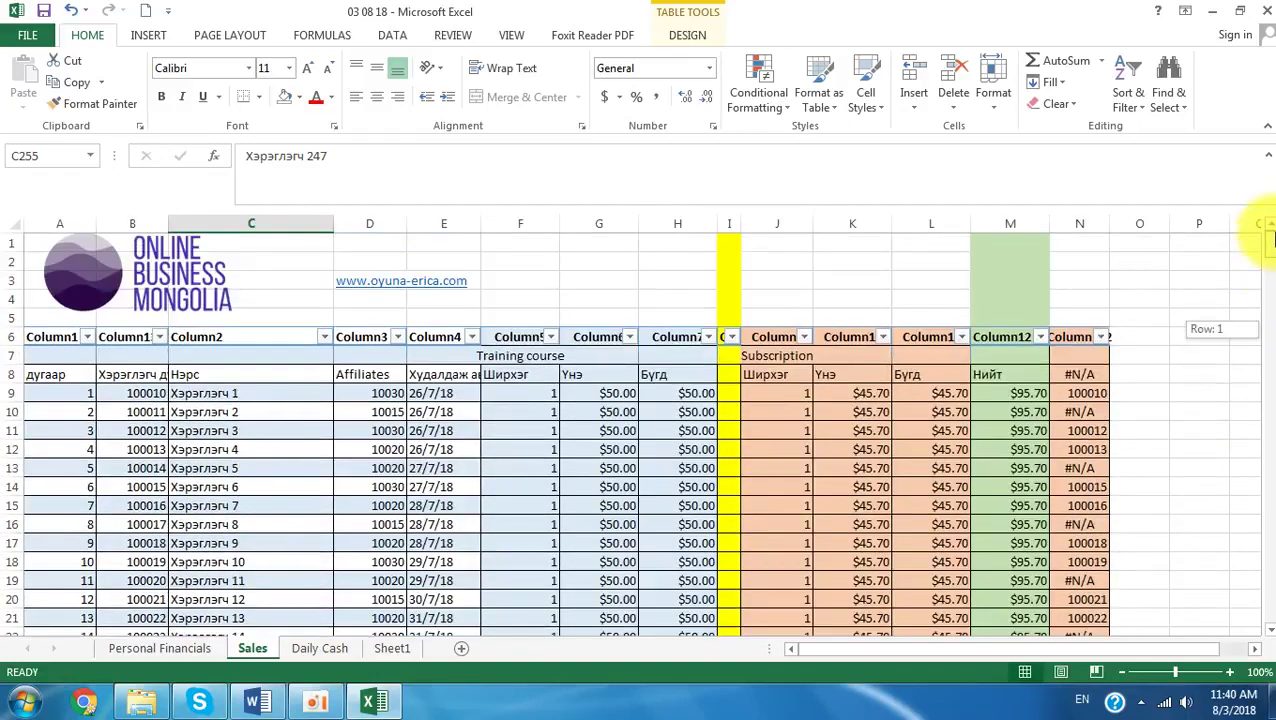
pyautogui.scroll(-2, 194, 521)
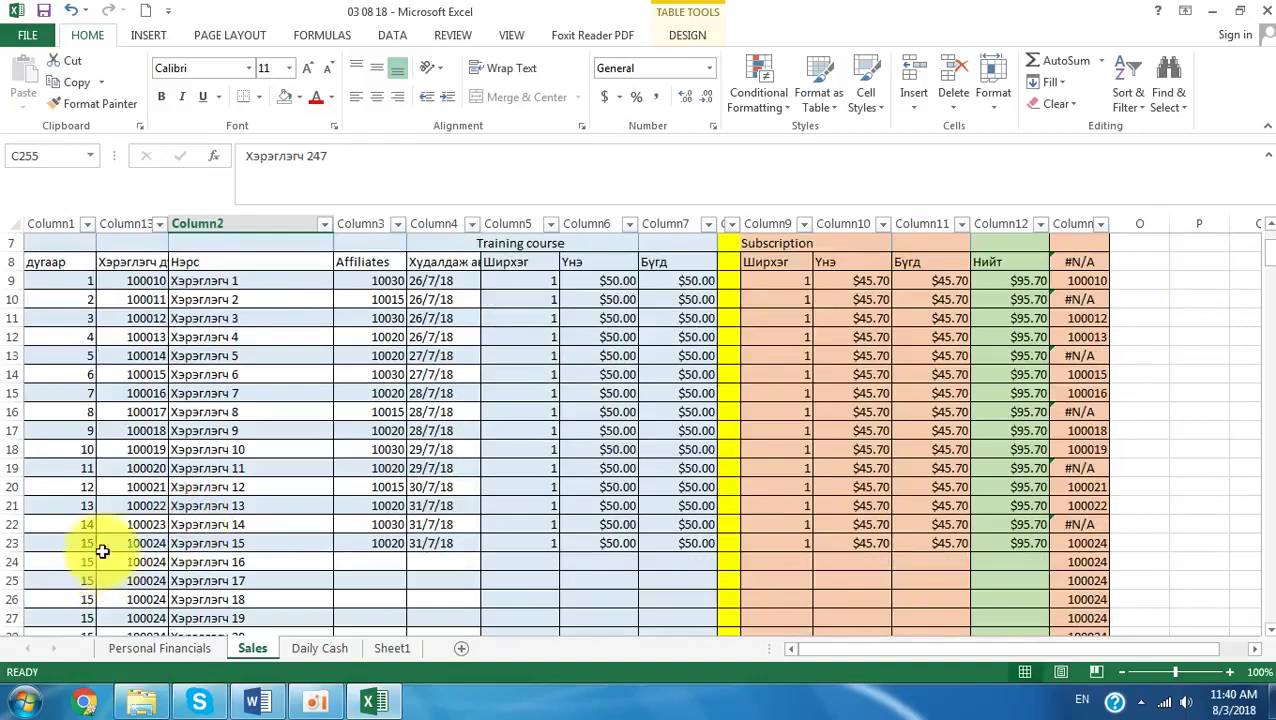
# Step: Extend the customer codes and names from B22:C23 as a series through row 50, and delete the surplus rows 51 to 286
pyautogui.moveTo(131, 531); pyautogui.dragTo(287, 544)
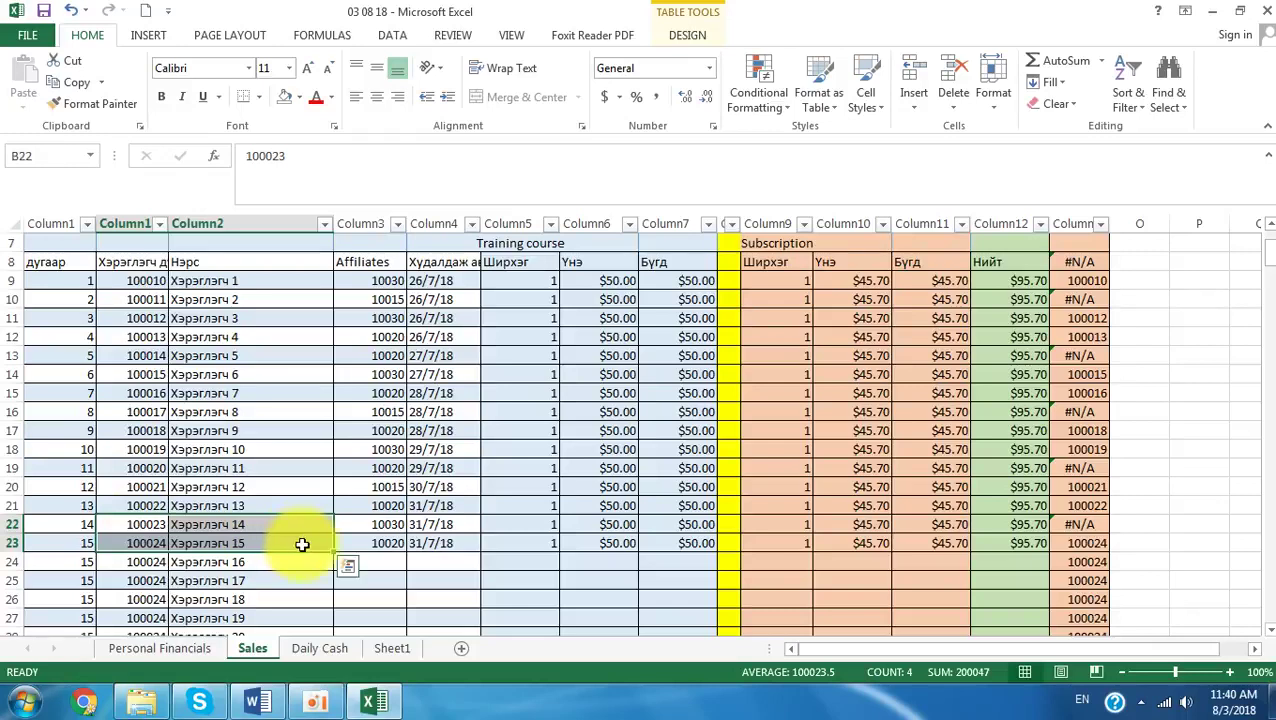
pyautogui.moveTo(332, 553)
pyautogui.mouseDown()
pyautogui.moveTo(333, 661)
pyautogui.moveTo(318, 657)
pyautogui.moveTo(322, 578)
pyautogui.moveTo(322, 649)
pyautogui.moveTo(313, 600)
pyautogui.moveTo(326, 552)
pyautogui.mouseUp()
pyautogui.moveTo(8, 562); pyautogui.dragTo(36, 505)
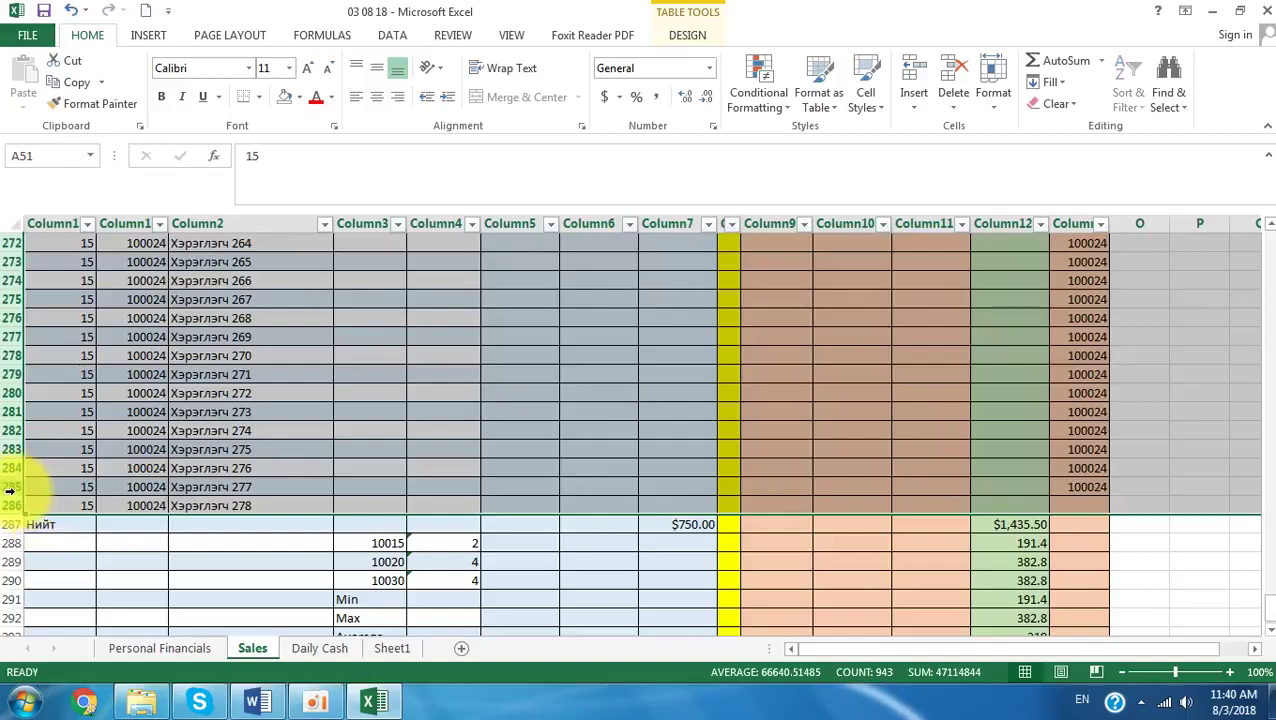
pyautogui.rightClick(10, 488)
pyautogui.click(63, 362)
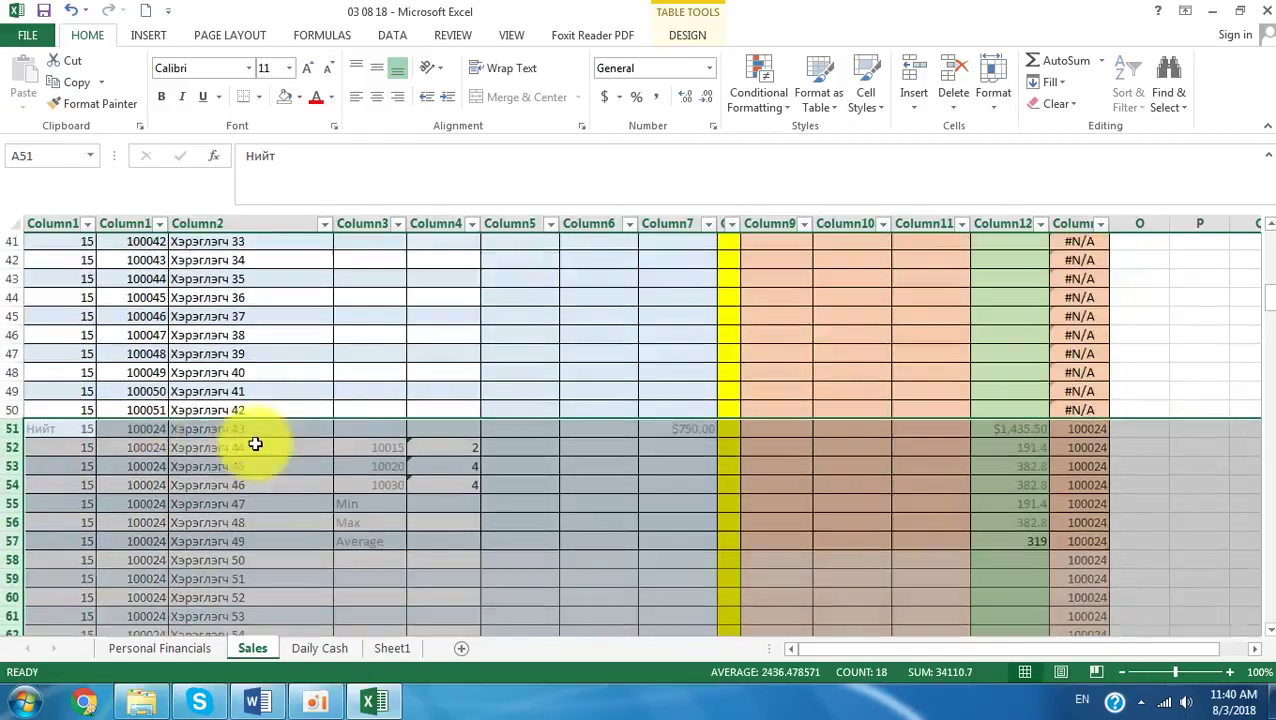
pyautogui.click(302, 547)
# Step: Continue the sequential row numbering in Column1 from 16 to 42, down through row 50
pyautogui.scroll(2, 296, 572)
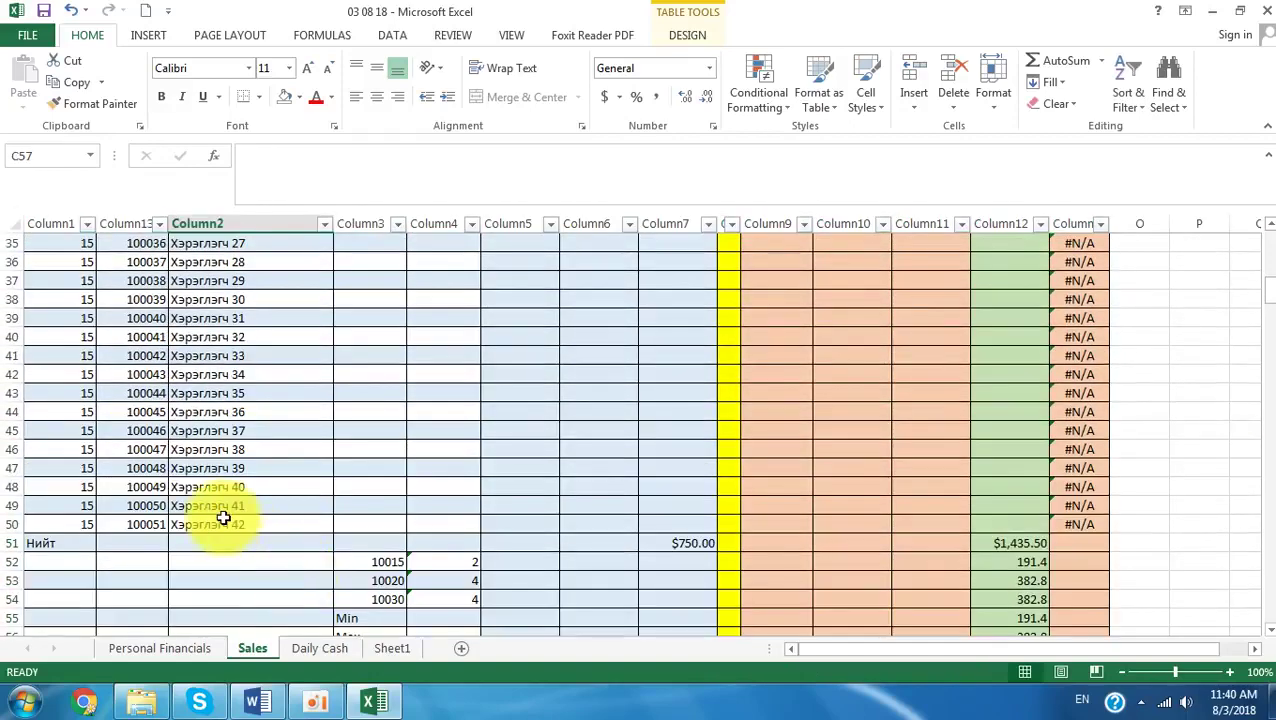
pyautogui.scroll(9, 222, 518)
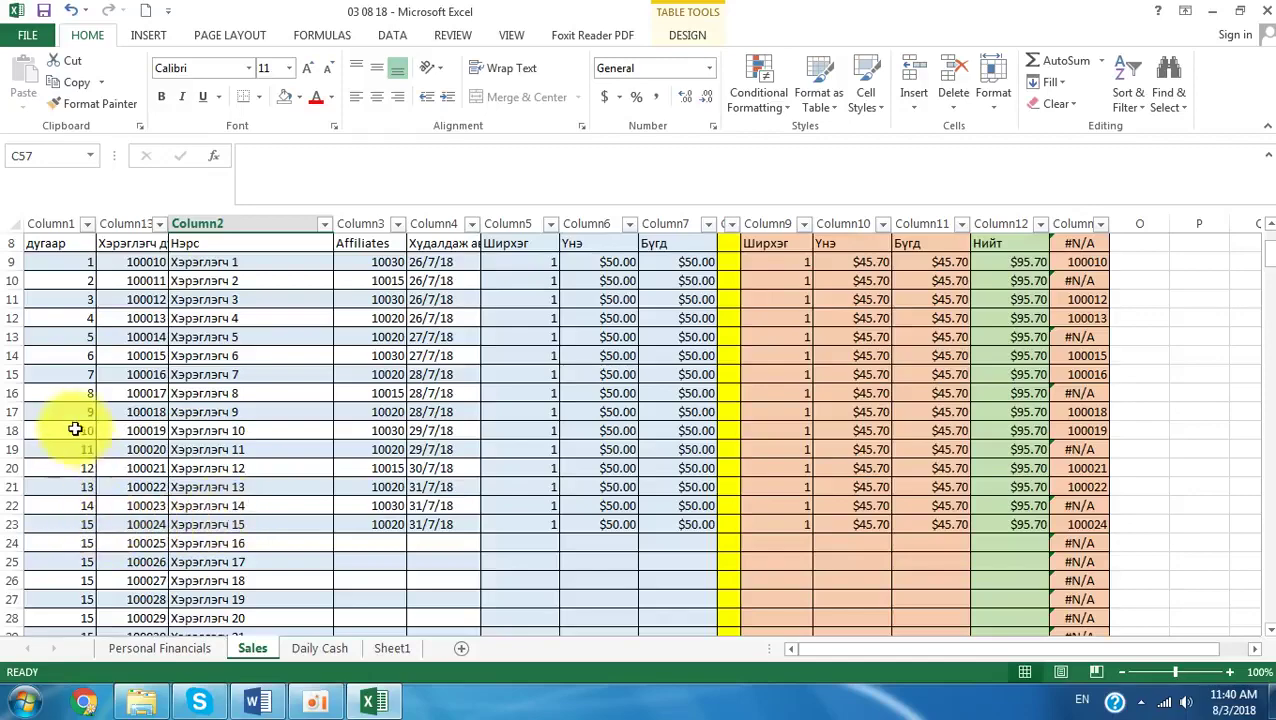
pyautogui.moveTo(76, 418); pyautogui.dragTo(101, 495)
pyautogui.click(116, 530)
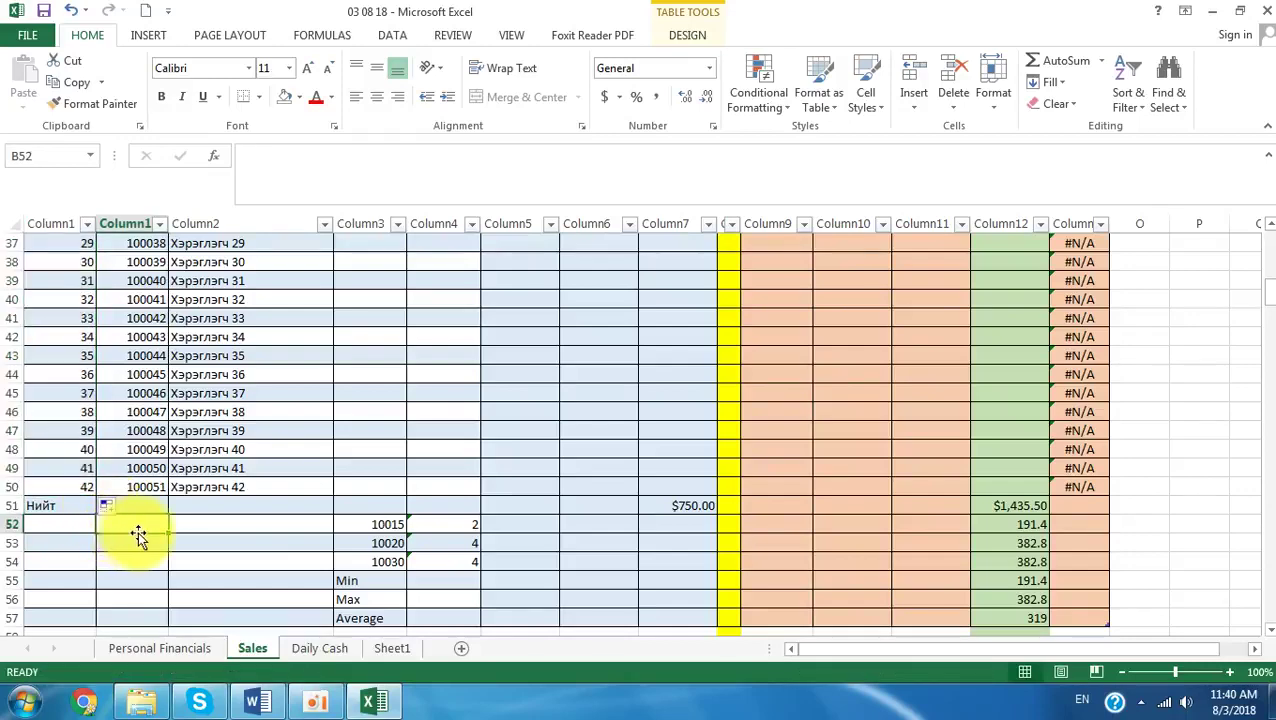
# Step: Copy the affiliate codes in D9:D23 and paste them into the empty cells starting at D24
pyautogui.scroll(12, 279, 552)
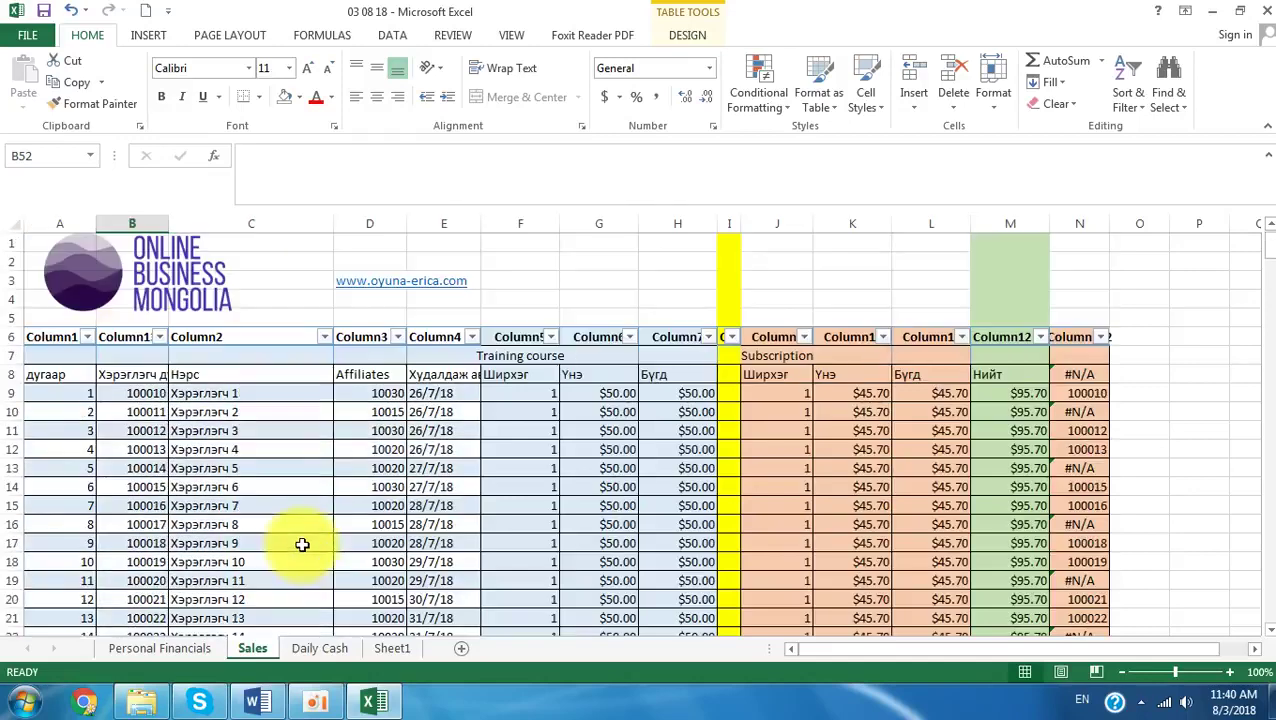
pyautogui.scroll(-3, 303, 545)
pyautogui.scroll(2, 378, 390)
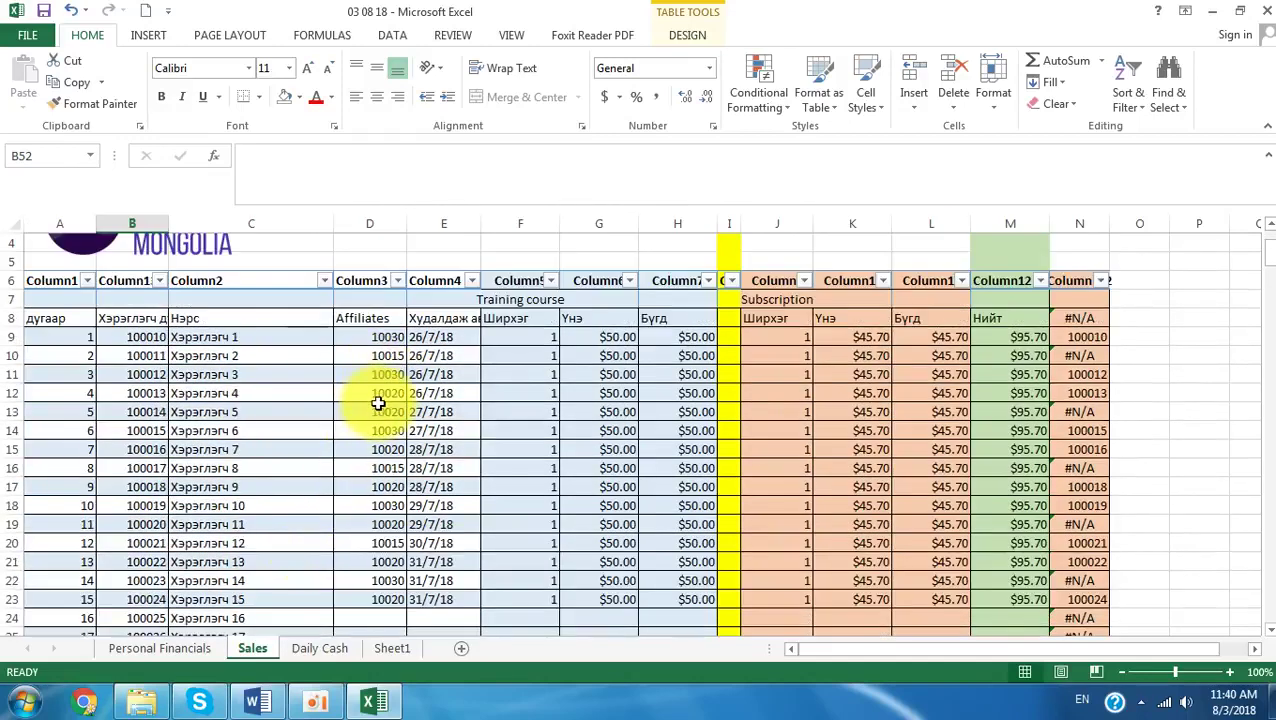
pyautogui.moveTo(375, 337); pyautogui.dragTo(388, 600)
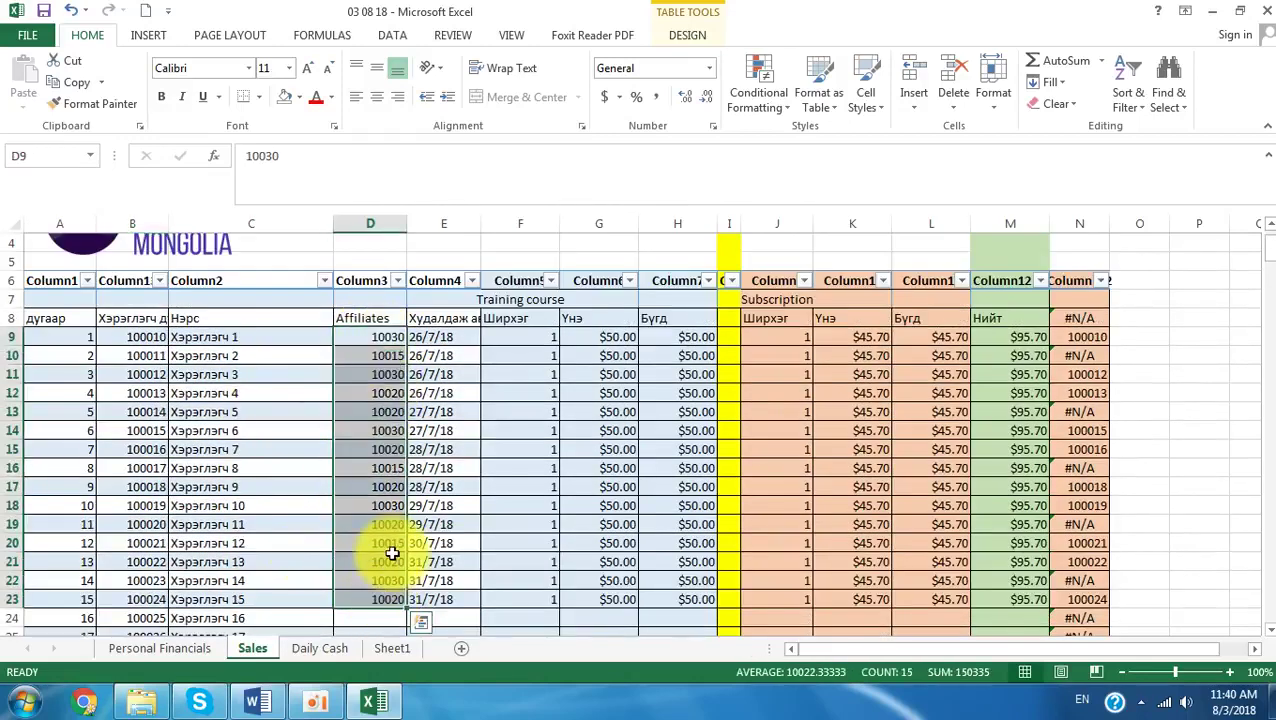
pyautogui.rightClick(392, 553)
pyautogui.click(446, 168)
pyautogui.scroll(-4, 410, 380)
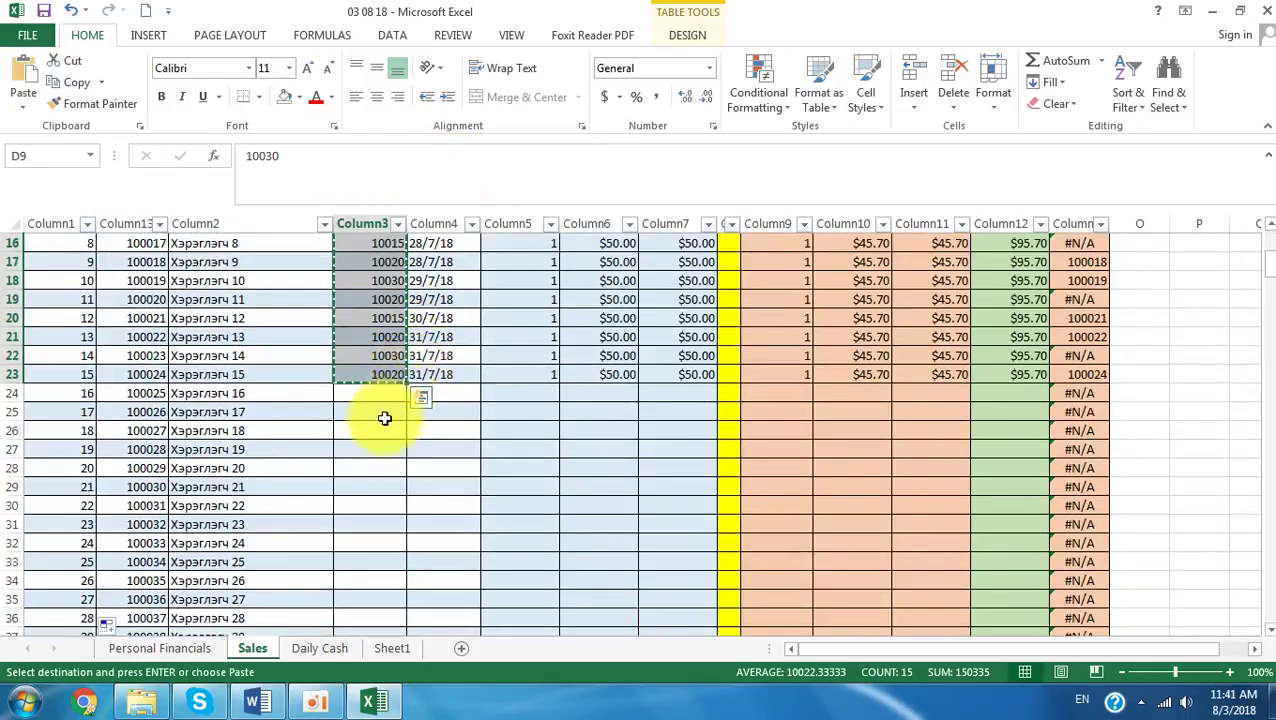
pyautogui.click(379, 393)
pyautogui.rightClick(379, 393)
pyautogui.click(410, 336)
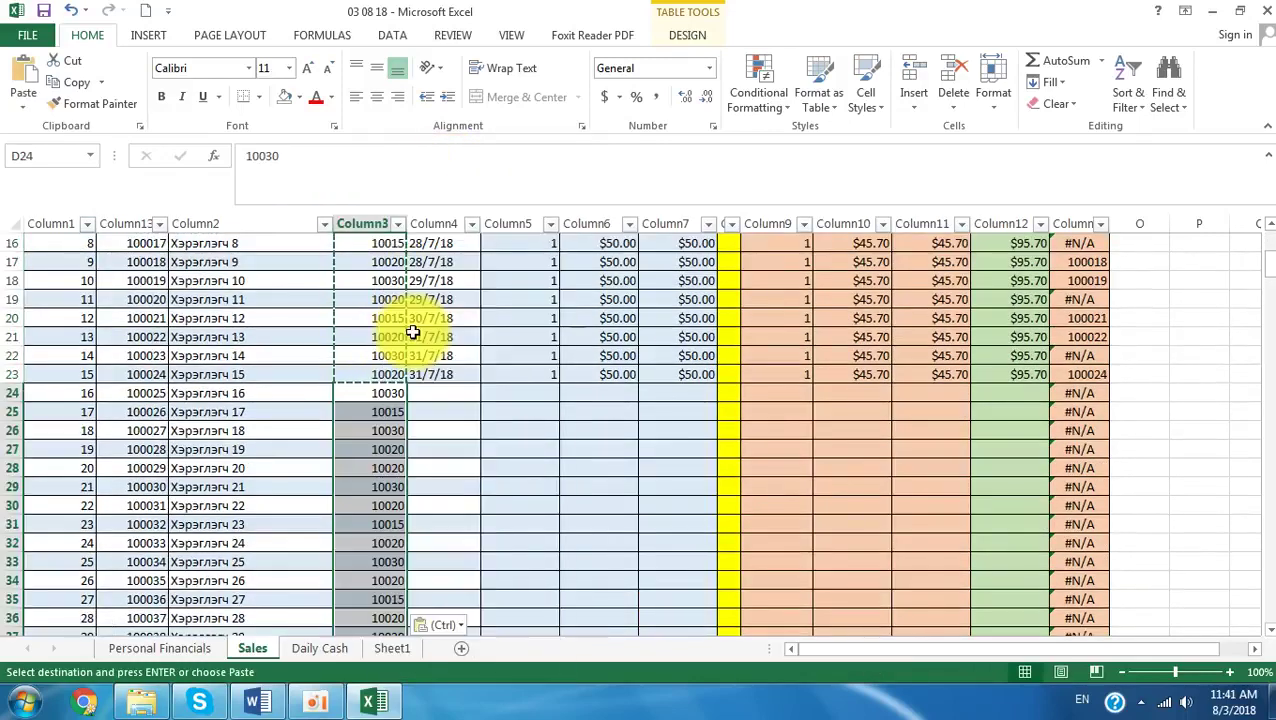
# Step: Paste the copied affiliate codes again starting at D39, and clear the surplus codes in D51:D54
pyautogui.scroll(-5, 412, 333)
pyautogui.rightClick(364, 393)
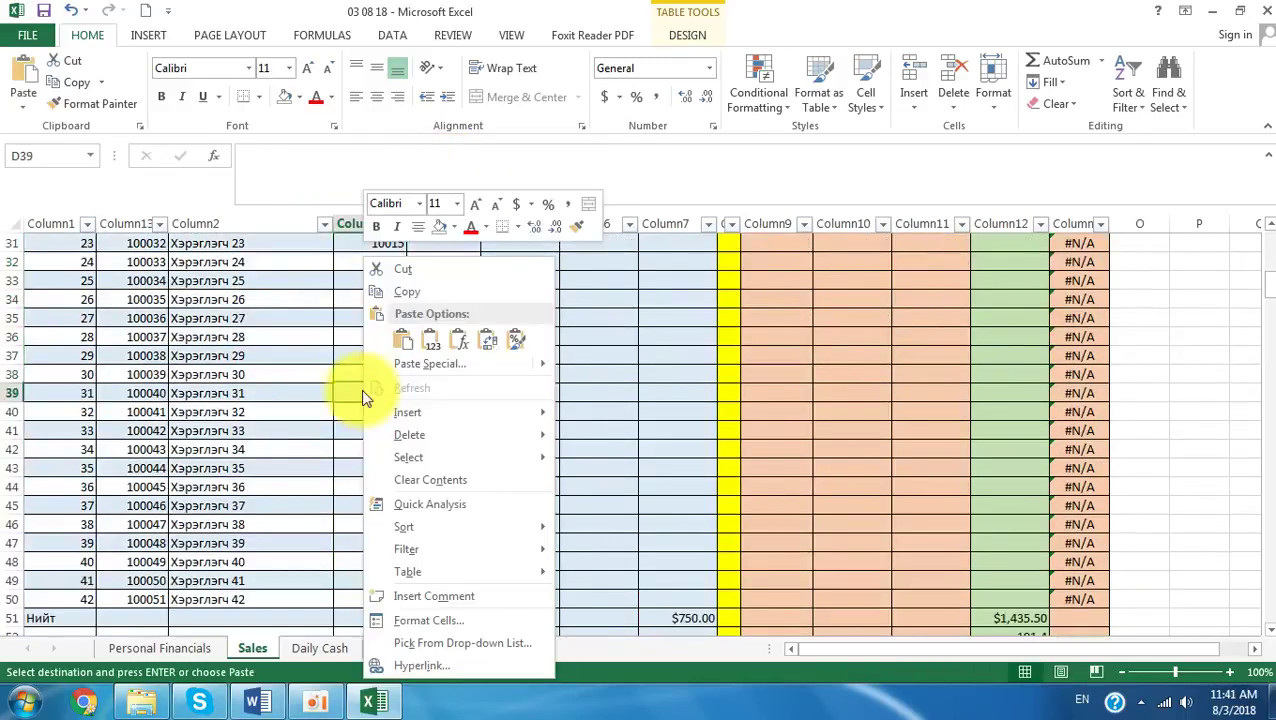
pyautogui.click(404, 341)
pyautogui.scroll(-2, 456, 515)
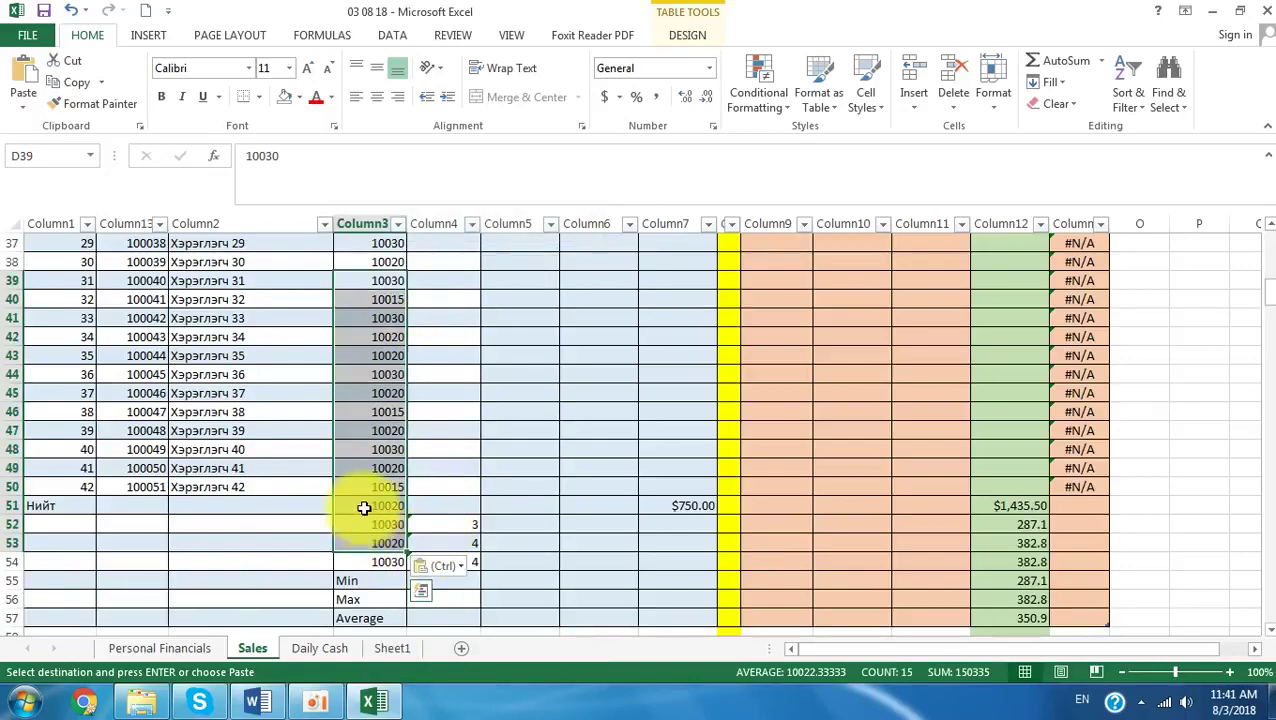
pyautogui.moveTo(364, 508); pyautogui.dragTo(371, 562)
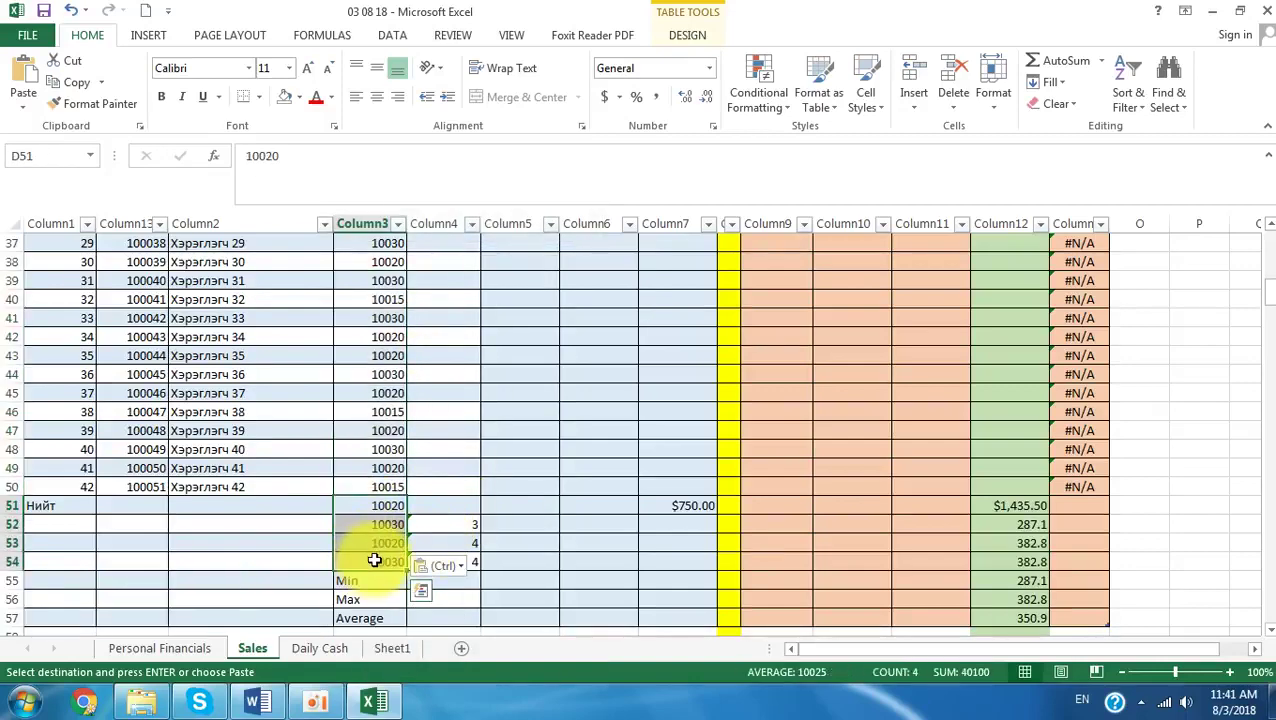
pyautogui.press('Delete')
# Step: Fill the row 23 values from Column4 through Column12 down through row 50, and delete the table's last column in N
pyautogui.scroll(8, 533, 590)
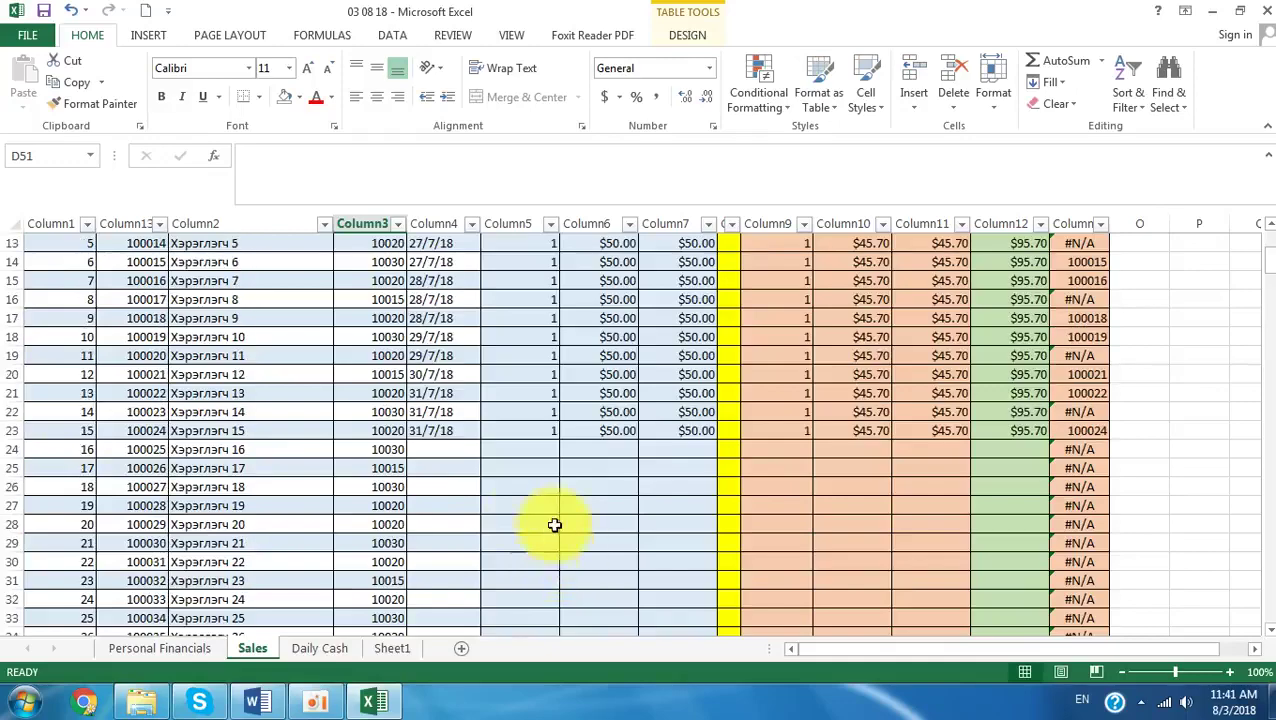
pyautogui.moveTo(435, 431); pyautogui.dragTo(1042, 490)
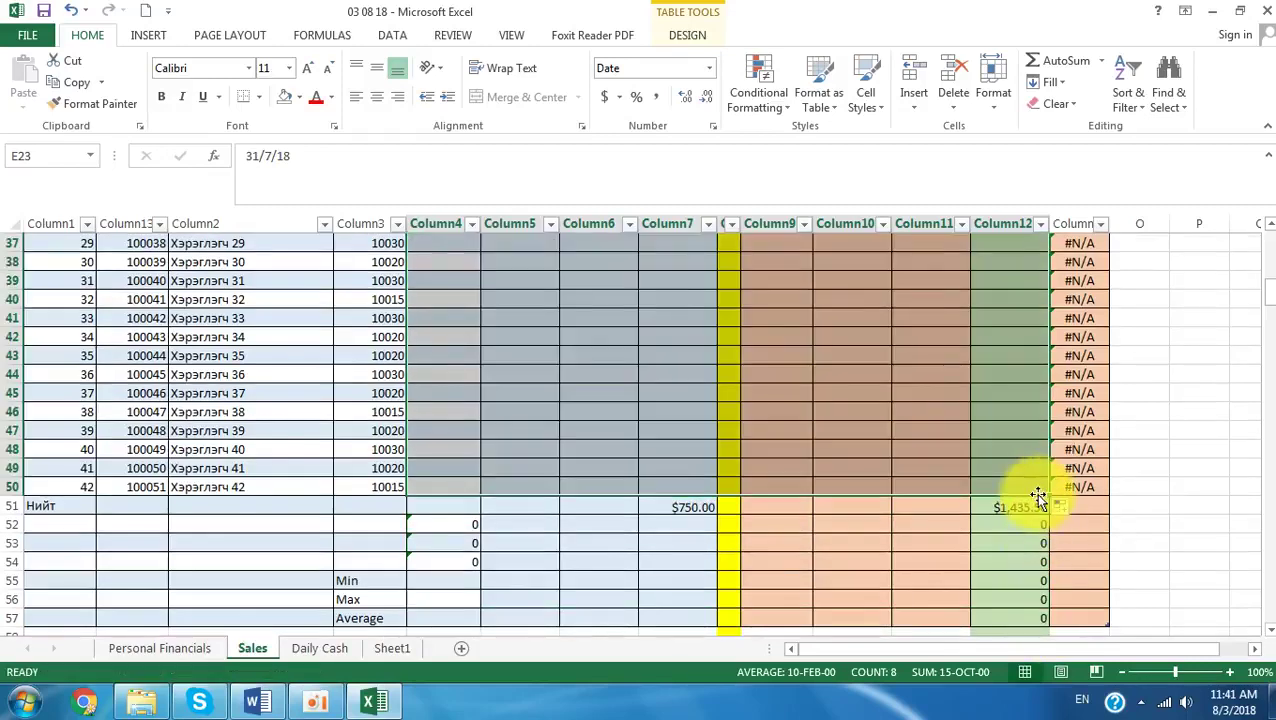
pyautogui.click(1077, 225)
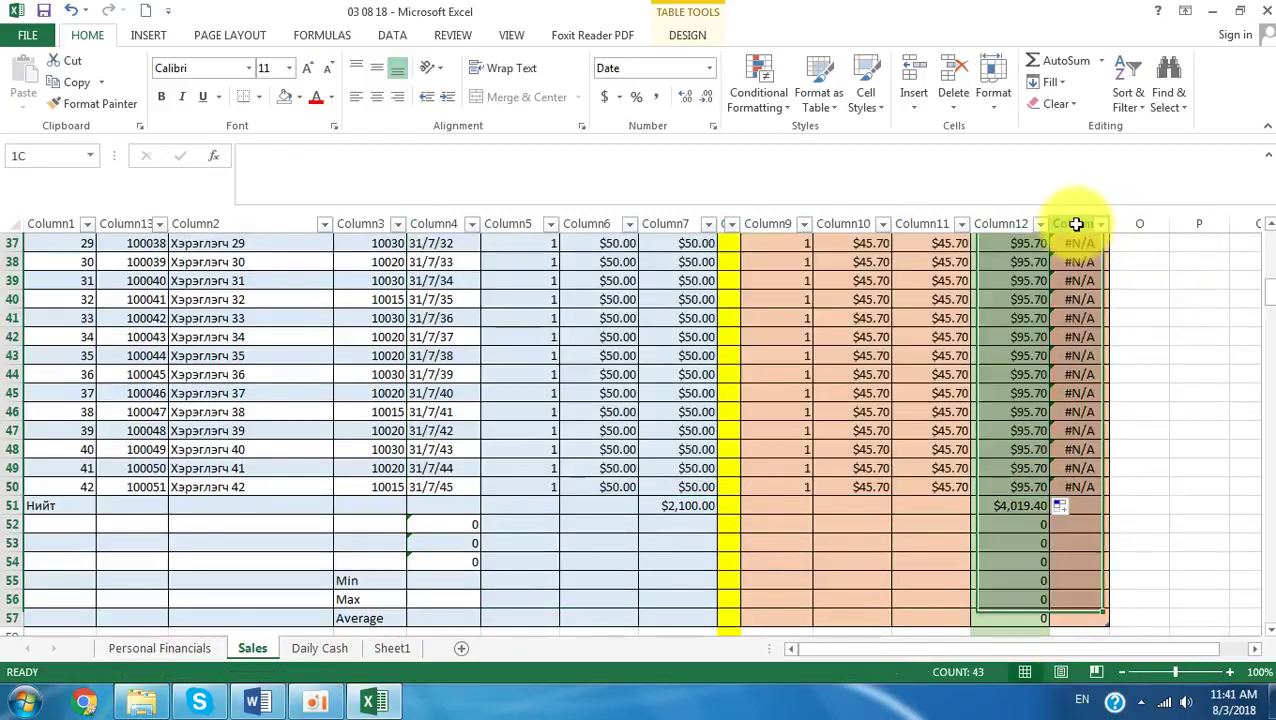
pyautogui.rightClick(1078, 226)
pyautogui.click(1128, 384)
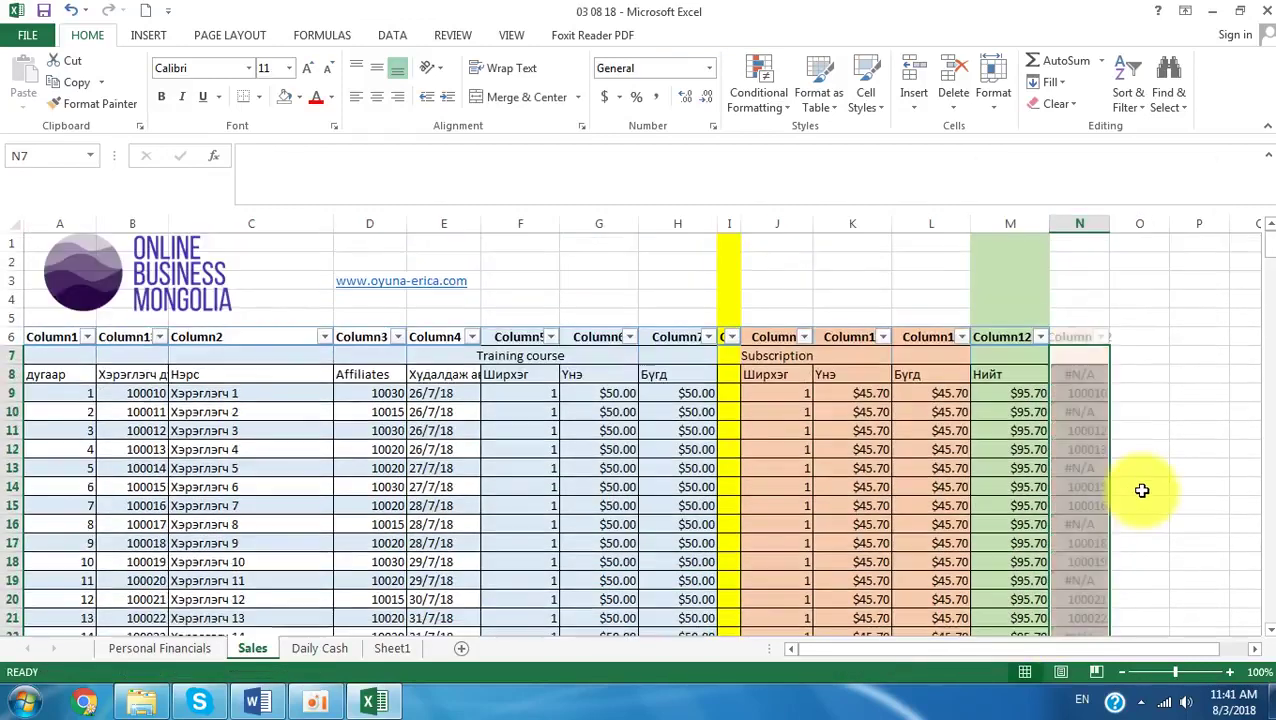
# Step: Copy the 31/7/18 date from E22:E23 down Column4 through row 50, replacing the series dates
pyautogui.scroll(-3, 815, 521)
pyautogui.scroll(-1, 815, 524)
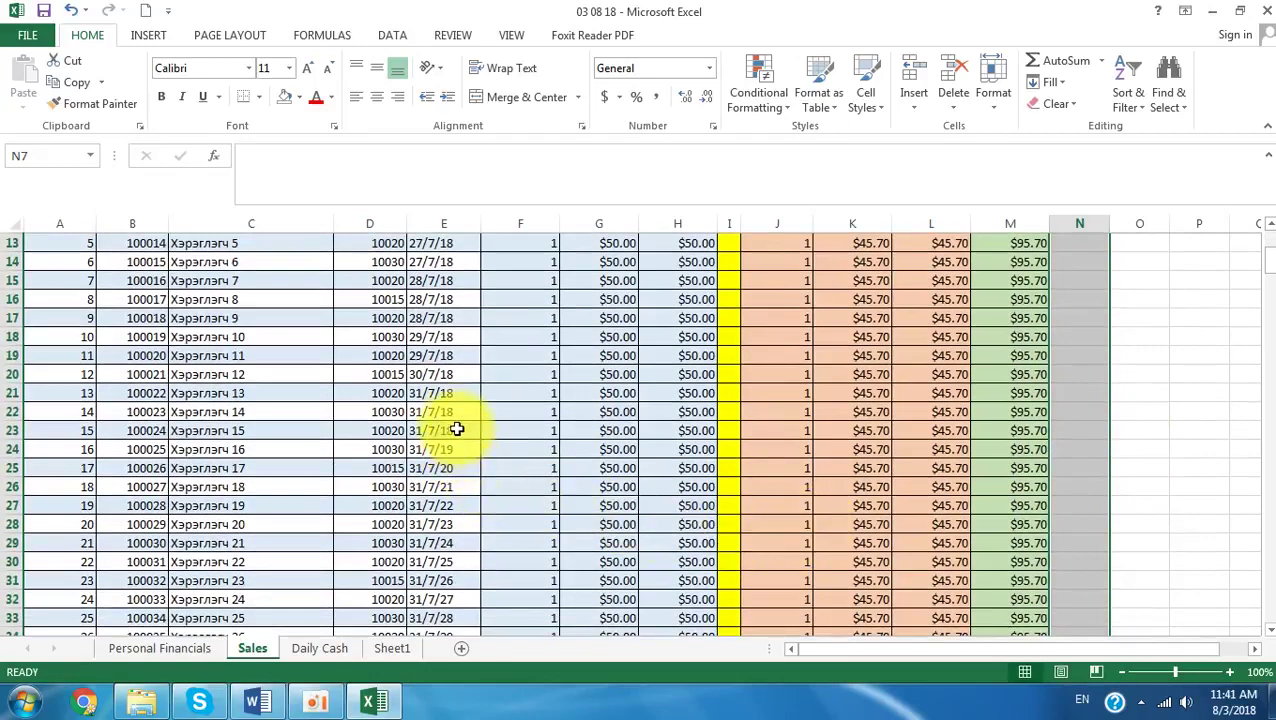
pyautogui.moveTo(456, 414); pyautogui.dragTo(458, 500)
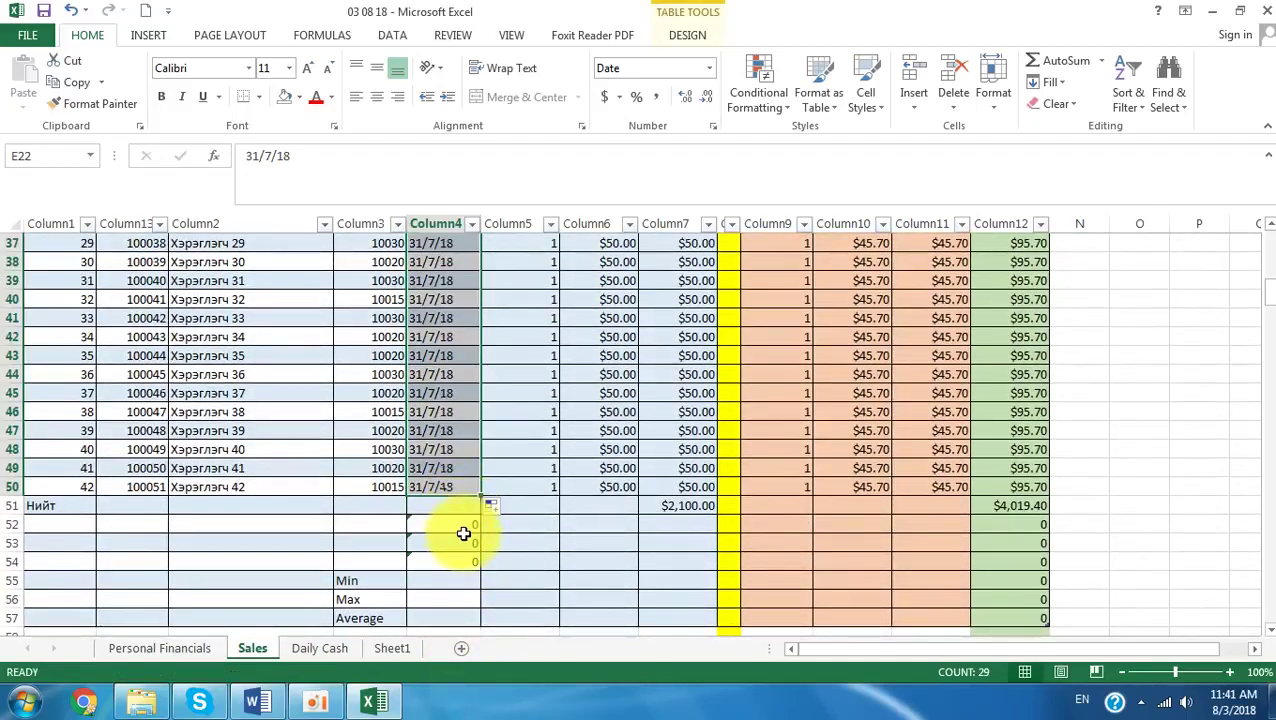
pyautogui.click(514, 554)
pyautogui.scroll(3, 617, 583)
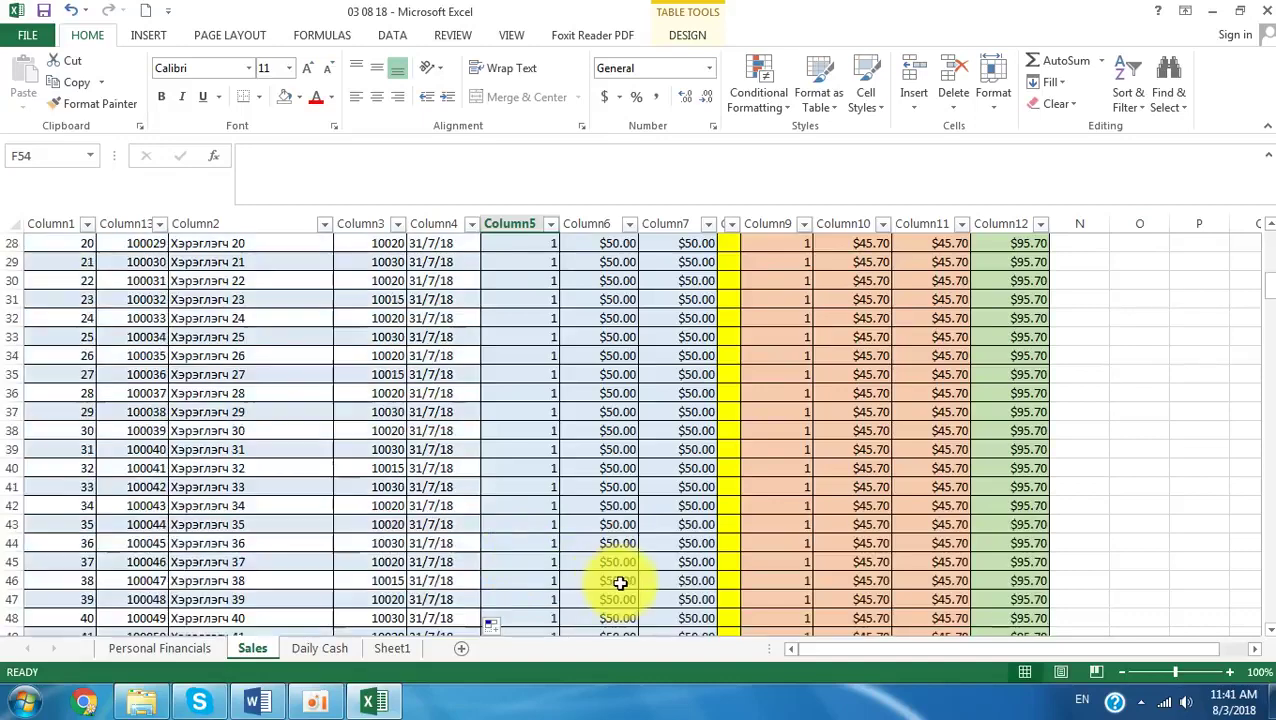
# Step: Set the dates in E25 and E26 to 31/8/18 and fill them down through row 37
pyautogui.scroll(4, 622, 582)
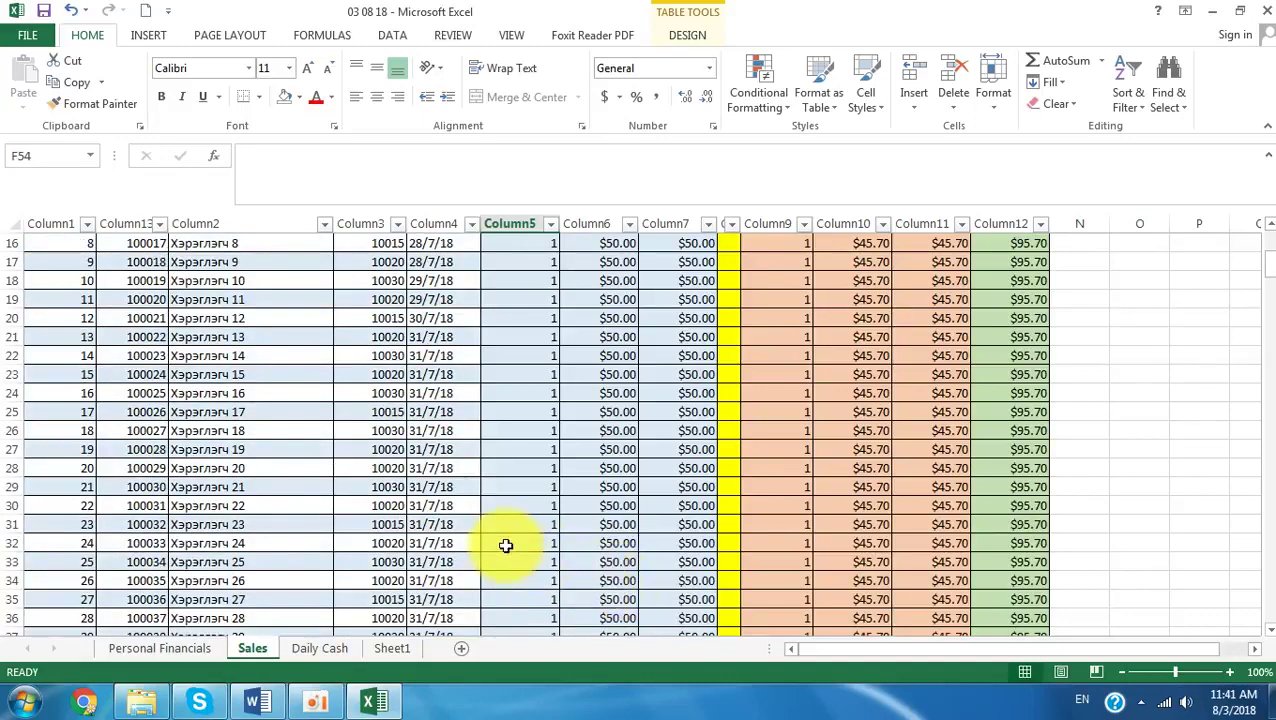
pyautogui.click(10, 430)
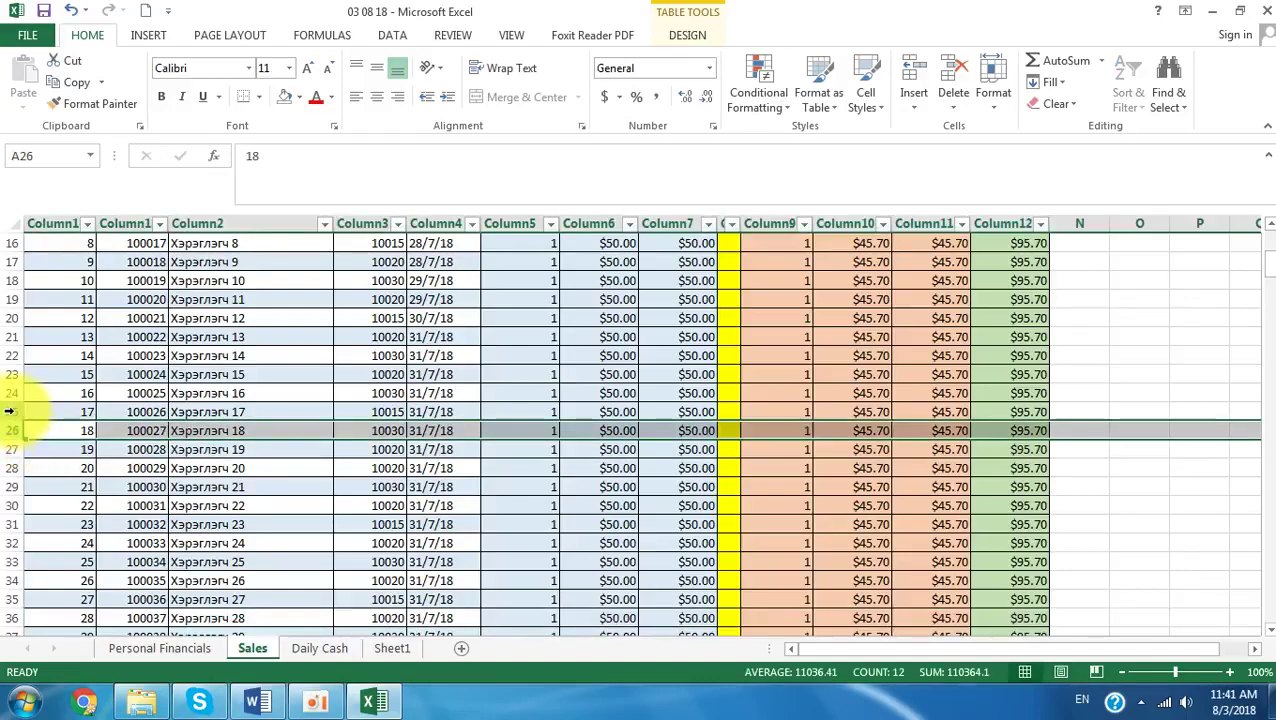
pyautogui.click(10, 411)
pyautogui.doubleClick(438, 412)
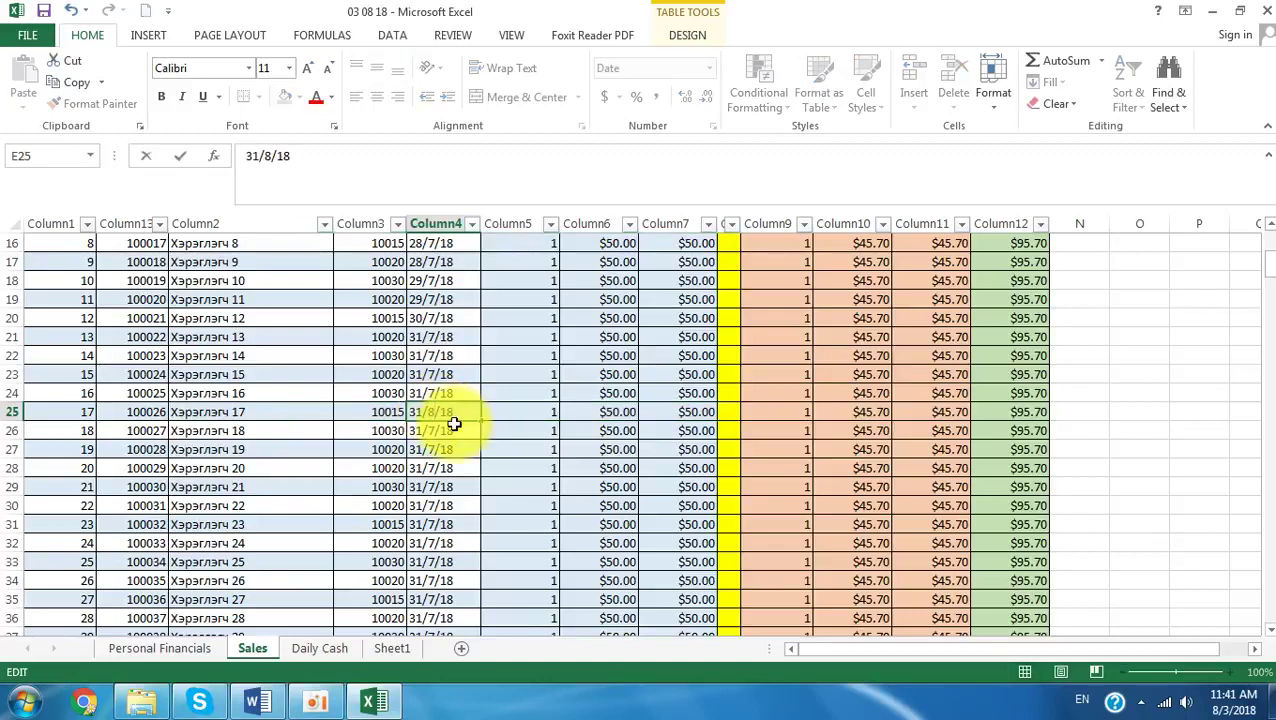
pyautogui.click(436, 427)
pyautogui.doubleClick(434, 430)
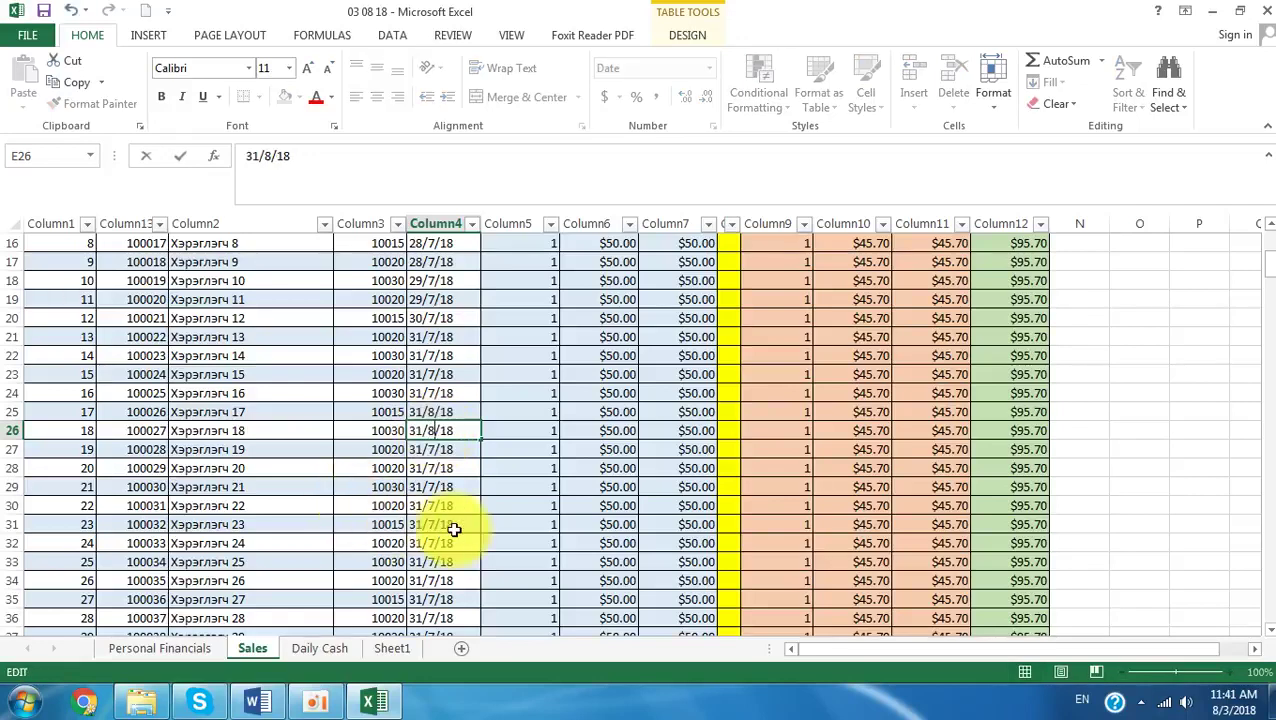
pyautogui.click(430, 455)
pyautogui.moveTo(450, 413); pyautogui.dragTo(460, 559)
# Step: Set the dates in E38 and E39 to 31/9/18 and fill them down through row 50
pyautogui.scroll(-1, 458, 562)
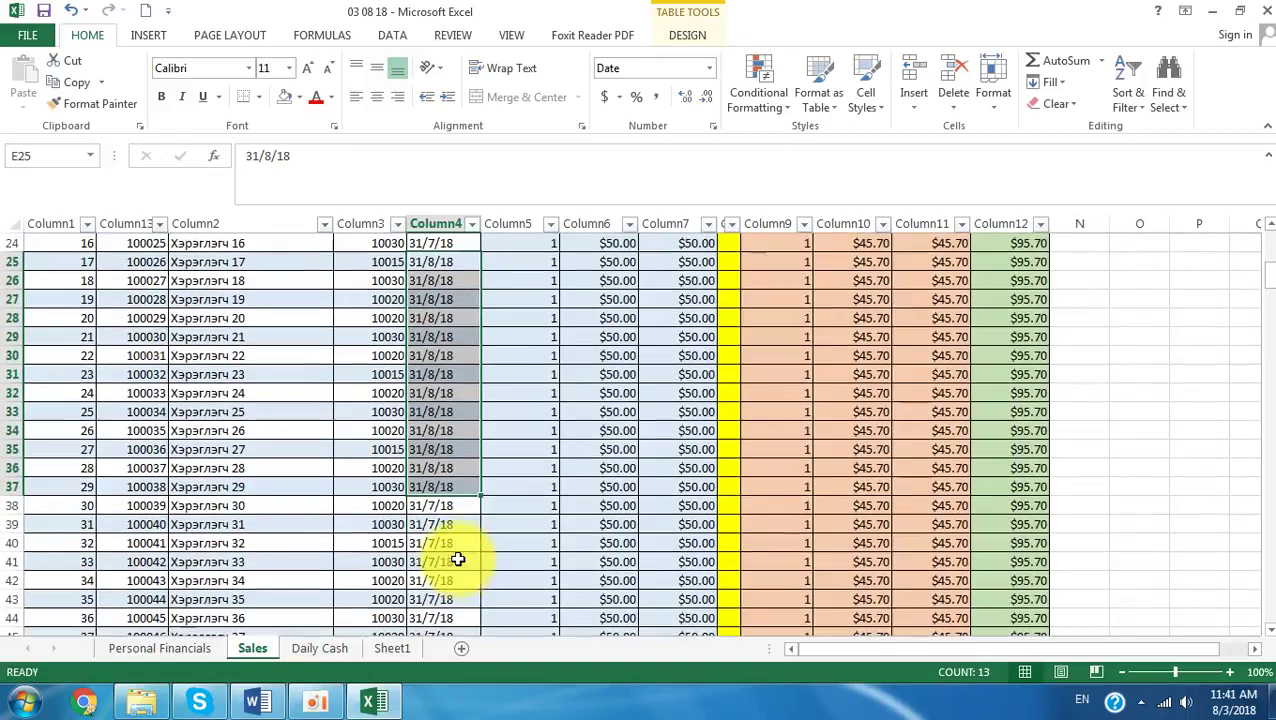
pyautogui.doubleClick(436, 506)
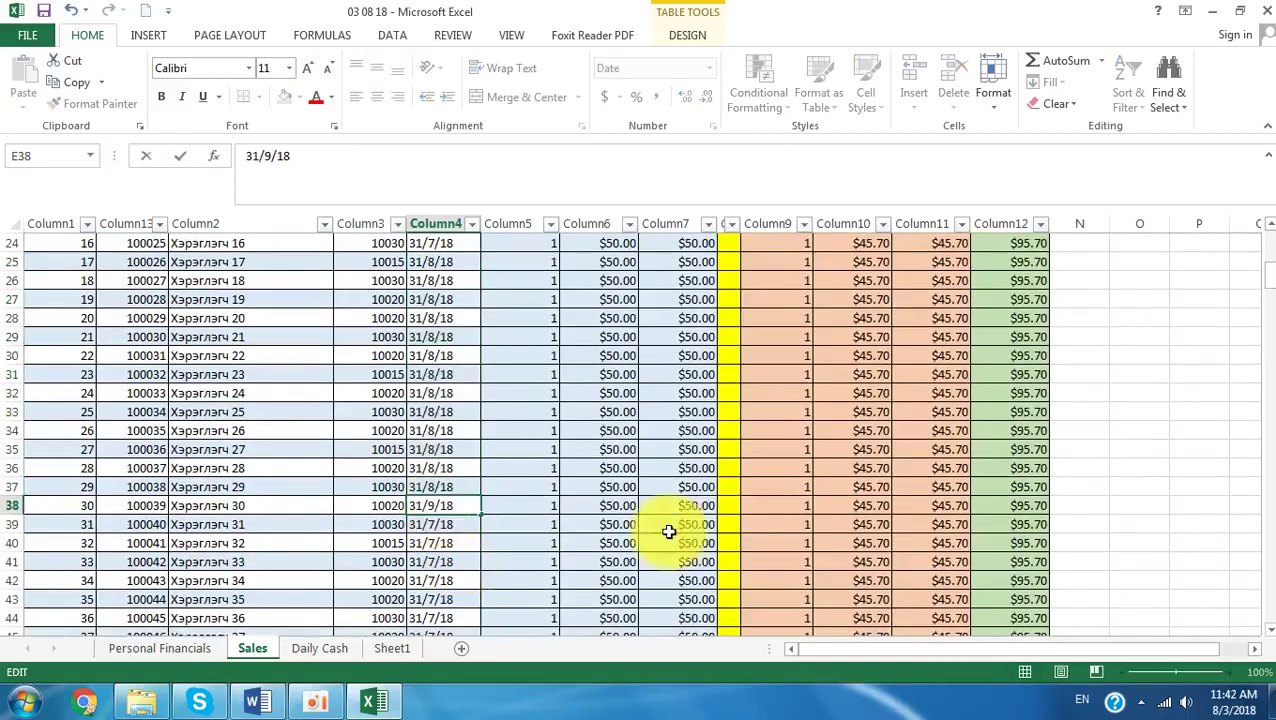
pyautogui.doubleClick(436, 525)
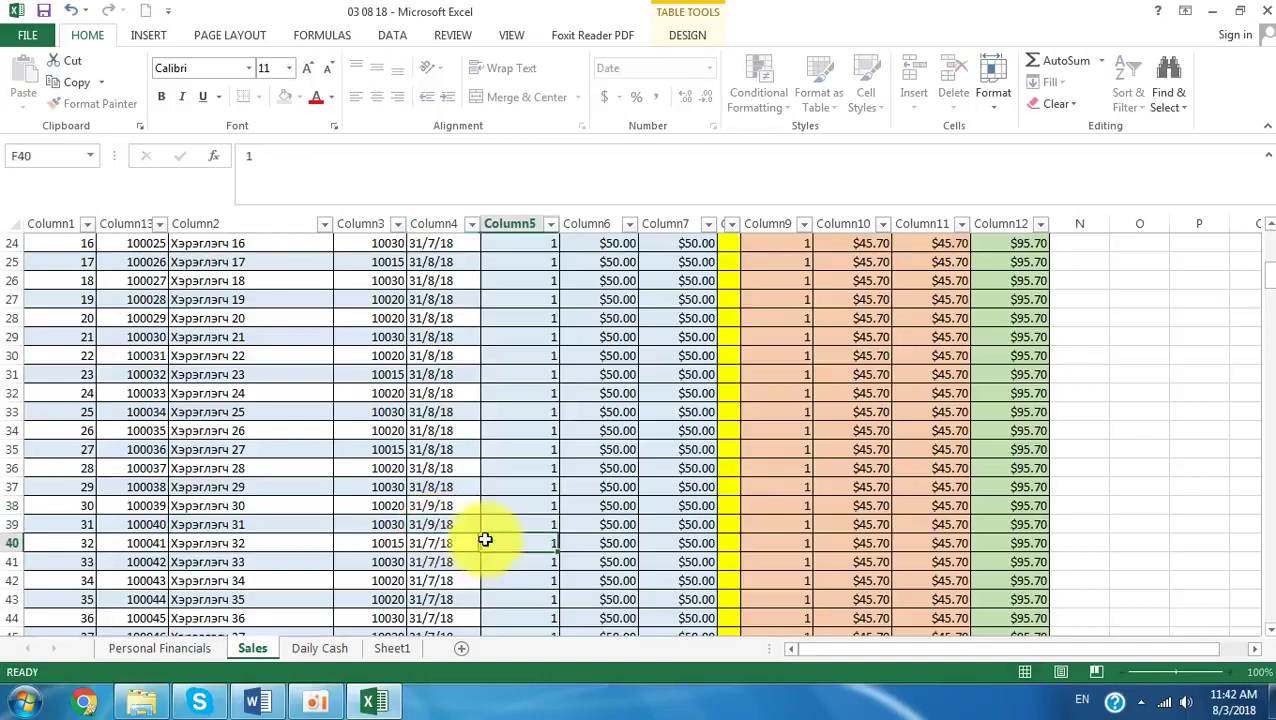
pyautogui.click(456, 507)
pyautogui.moveTo(480, 515); pyautogui.dragTo(490, 543)
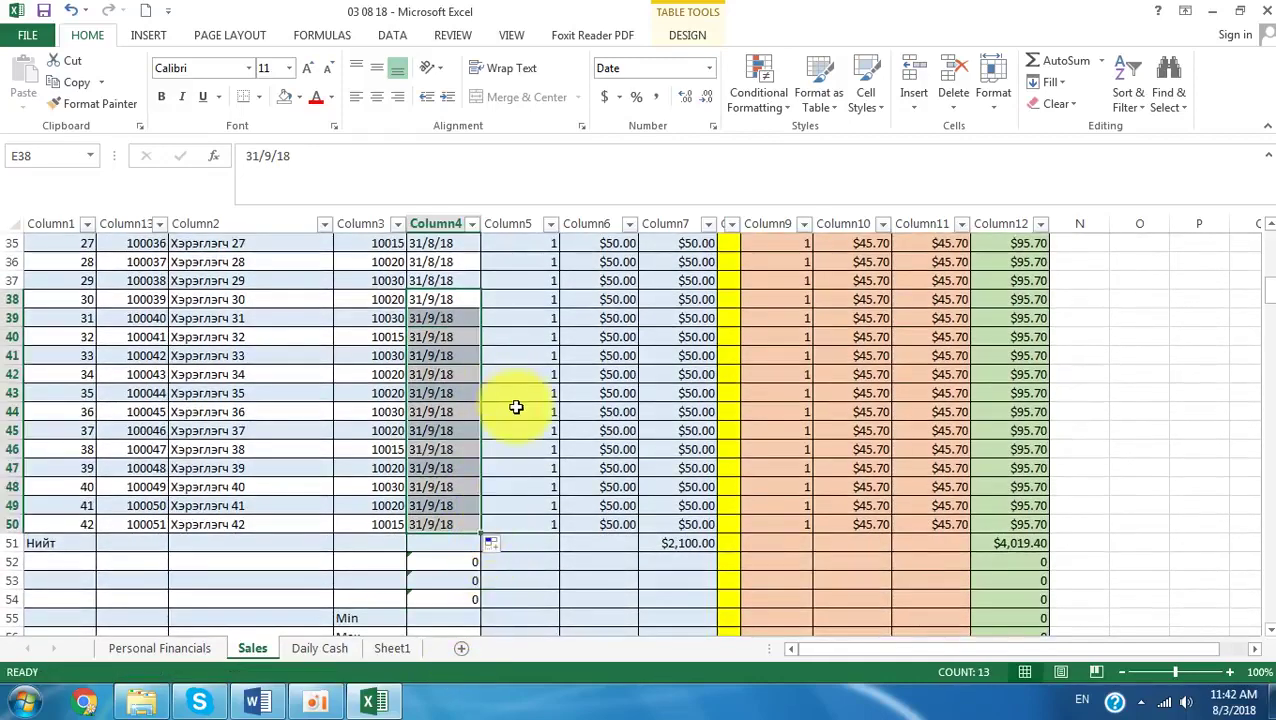
# Step: Insert a new column F after the purchase date column and give it the heading Months in F8
pyautogui.scroll(4, 517, 408)
pyautogui.scroll(7, 517, 408)
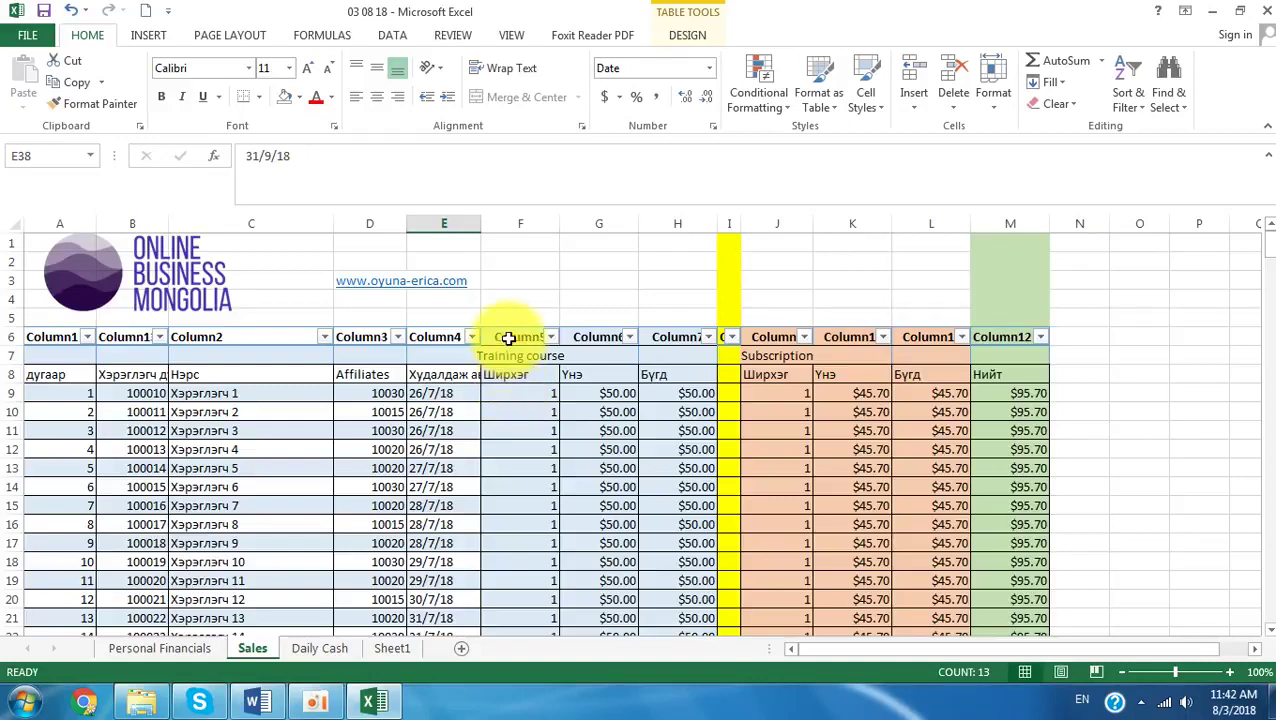
pyautogui.click(520, 223)
pyautogui.rightClick(518, 225)
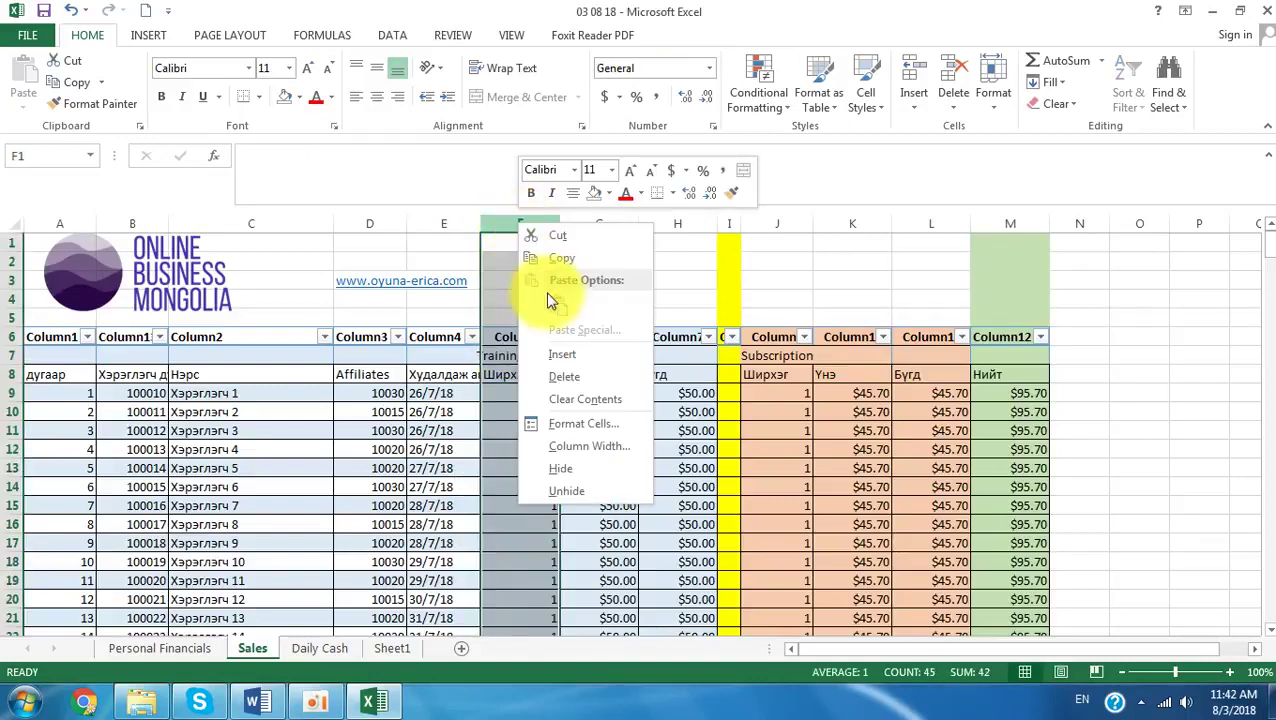
pyautogui.click(563, 356)
pyautogui.click(520, 393)
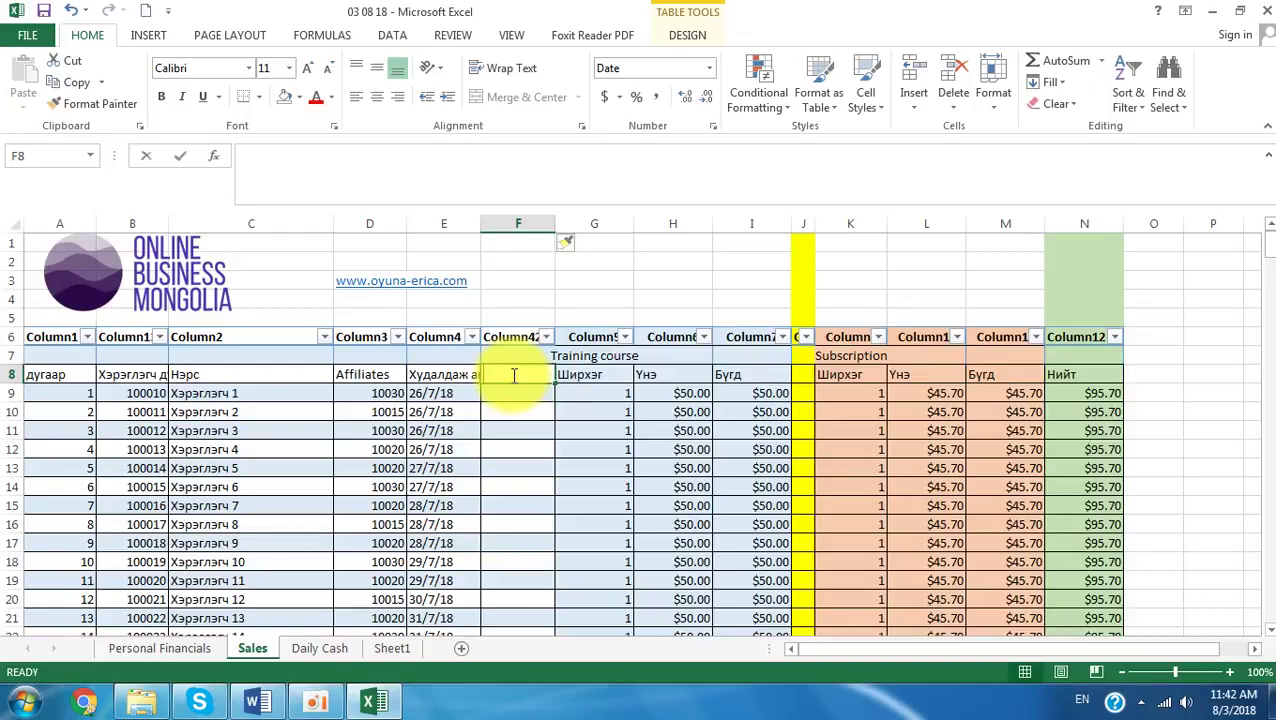
pyautogui.write('Months')
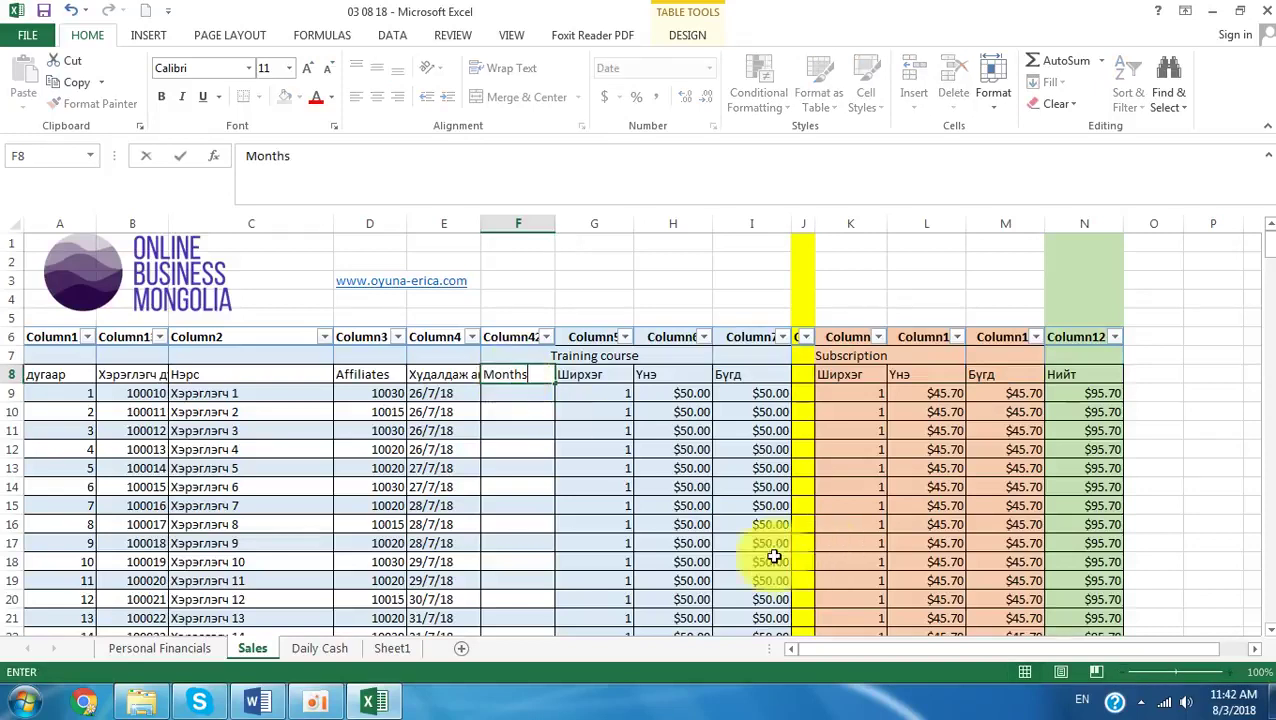
pyautogui.click(490, 432)
# Step: Enter July in F9 and F10 and fill it down the Months column through row 24
pyautogui.click(510, 394)
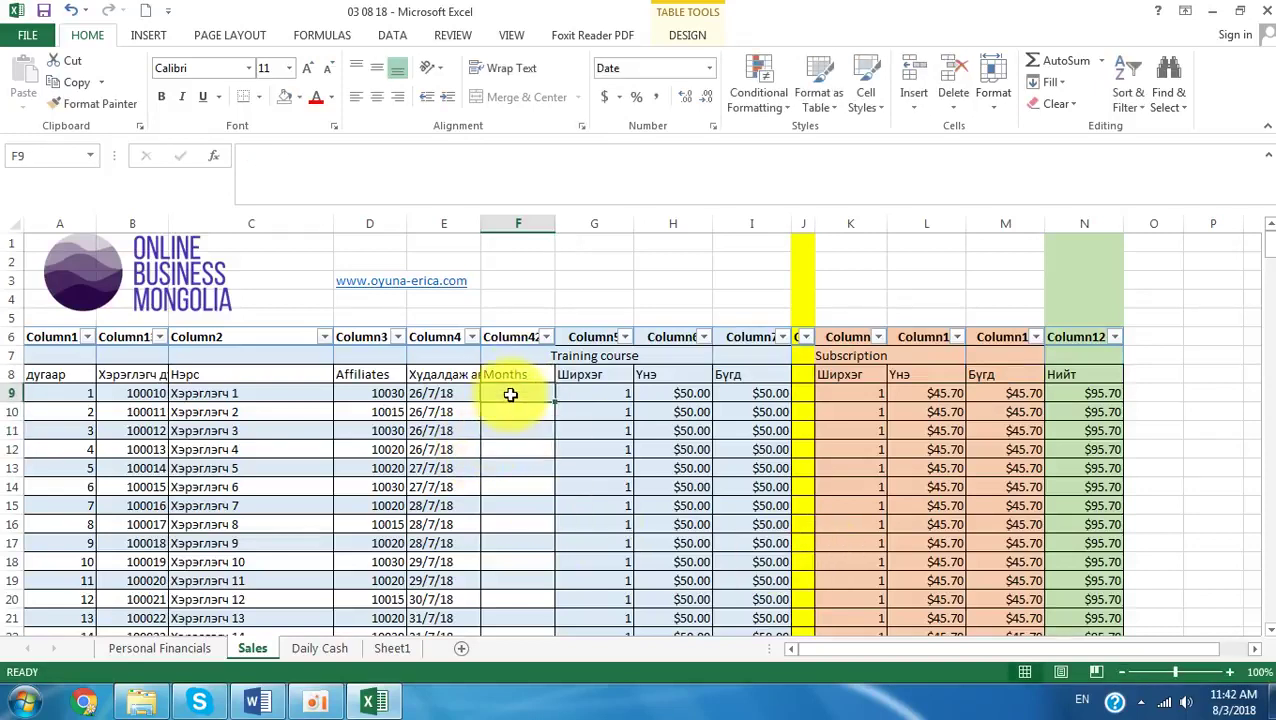
pyautogui.write('July')
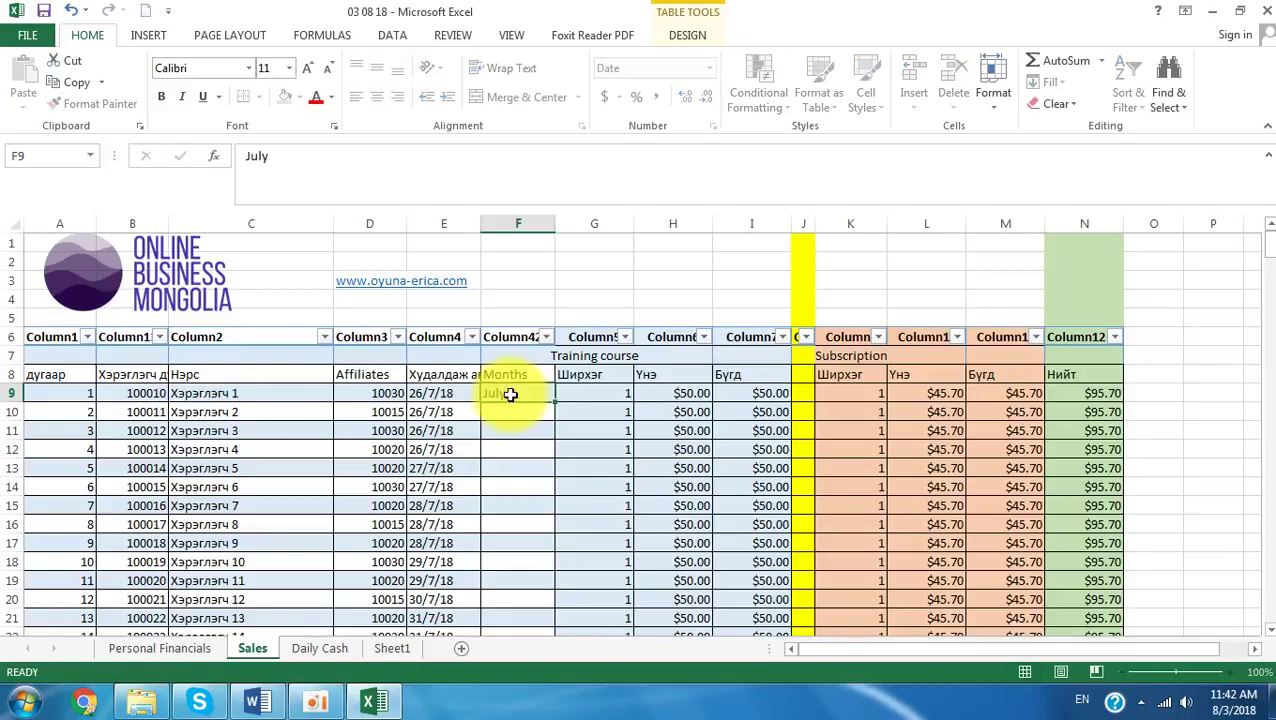
pyautogui.press('Return')
pyautogui.write('July')
pyautogui.press('Return')
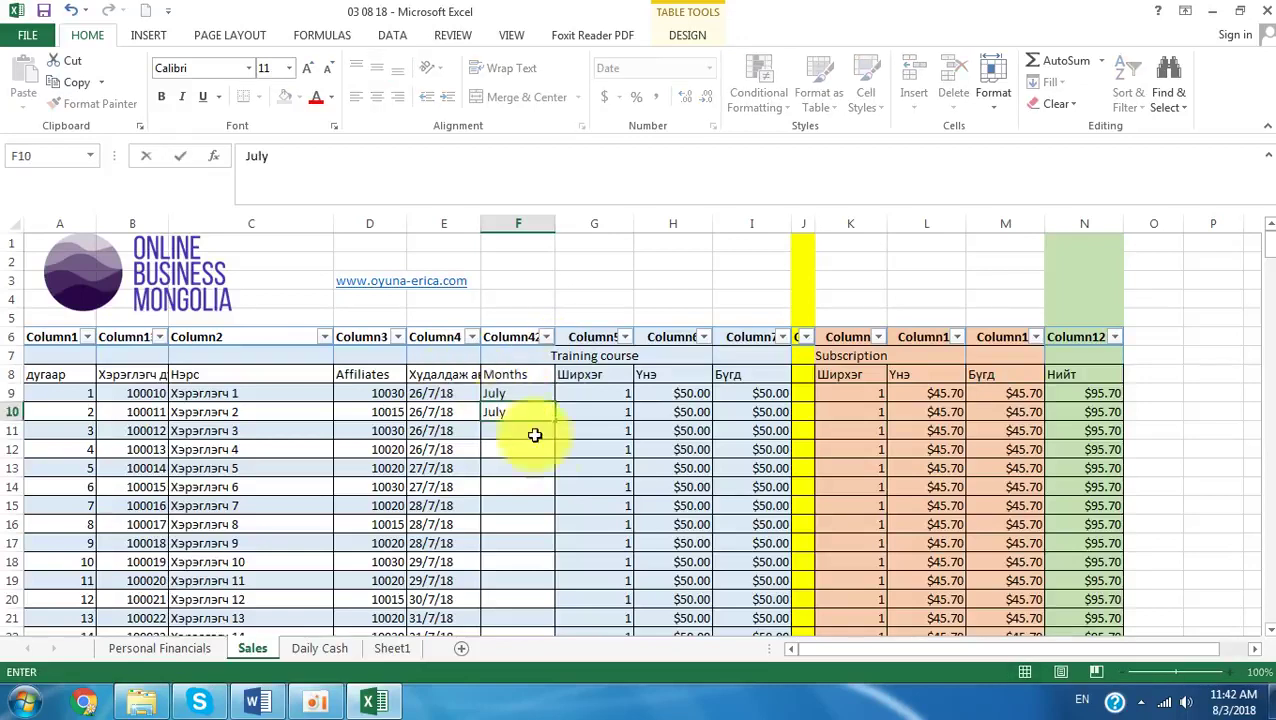
pyautogui.moveTo(533, 393); pyautogui.dragTo(520, 451)
# Step: Enter August in F25 and F26 and fill it down the Months column through row 37
pyautogui.click(520, 452)
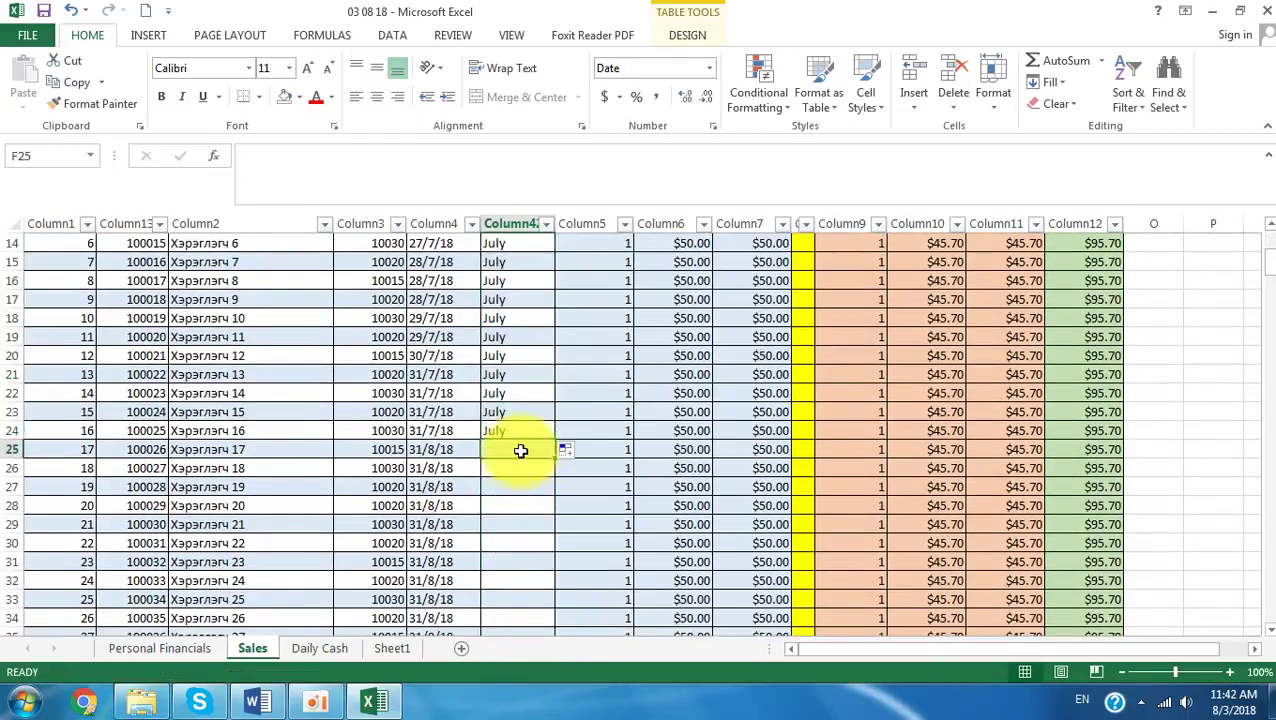
pyautogui.write('A')
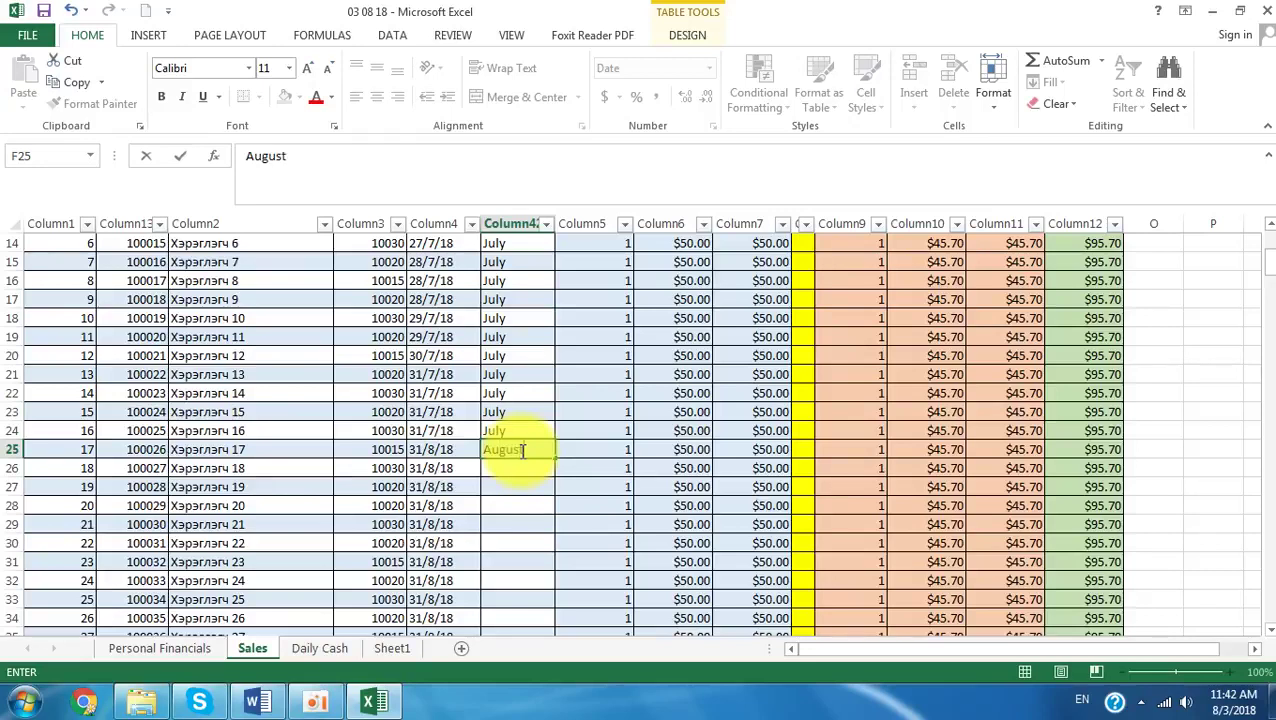
pyautogui.write('ugust')
pyautogui.press('Return')
pyautogui.press('Return')
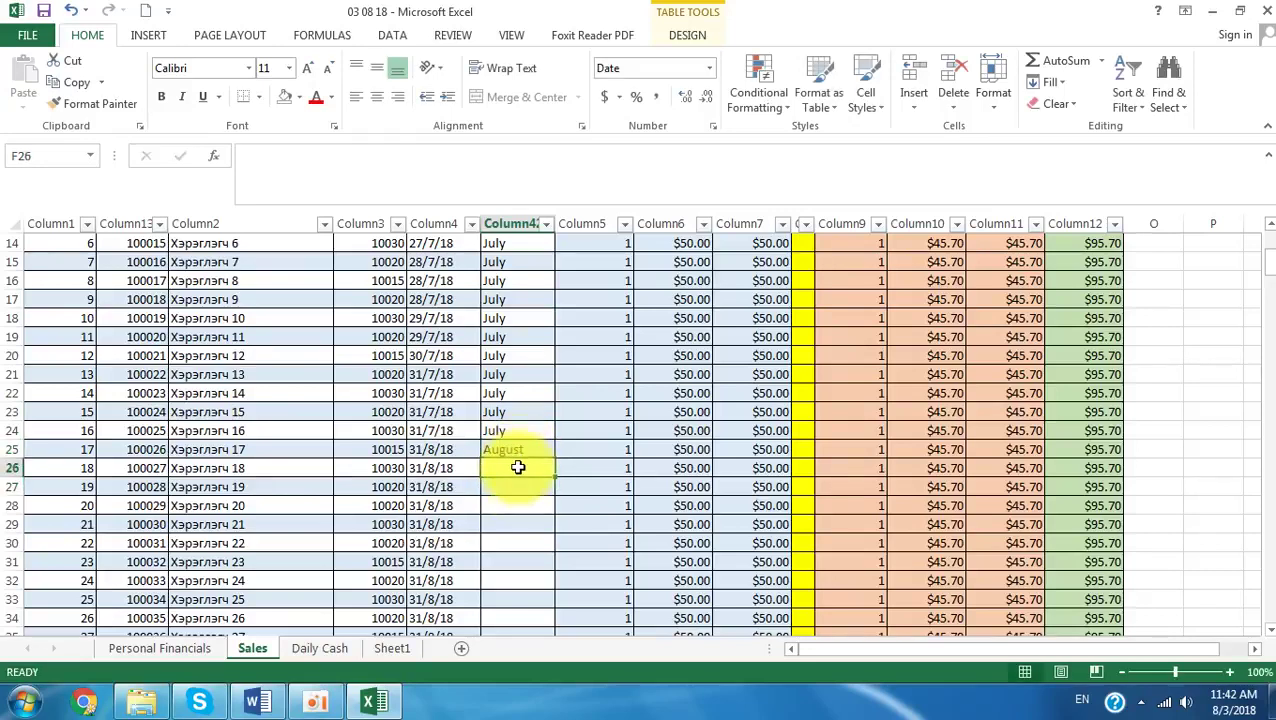
pyautogui.write('august')
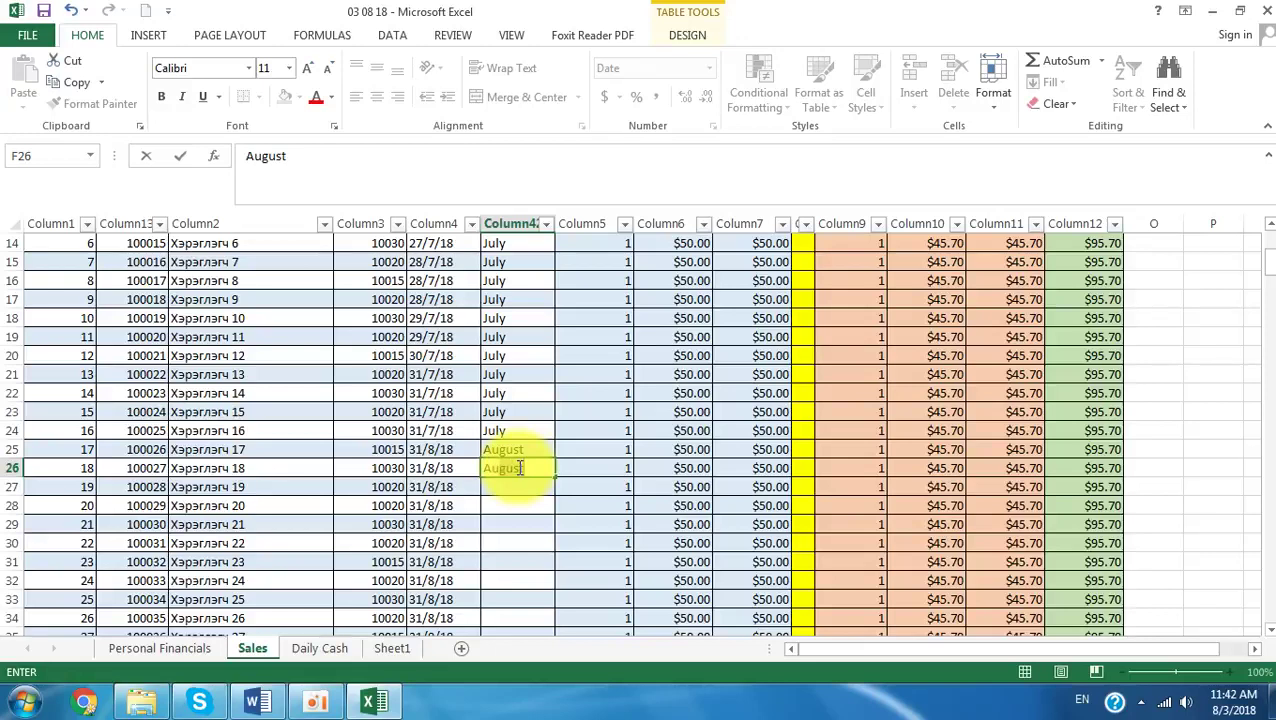
pyautogui.press('Return')
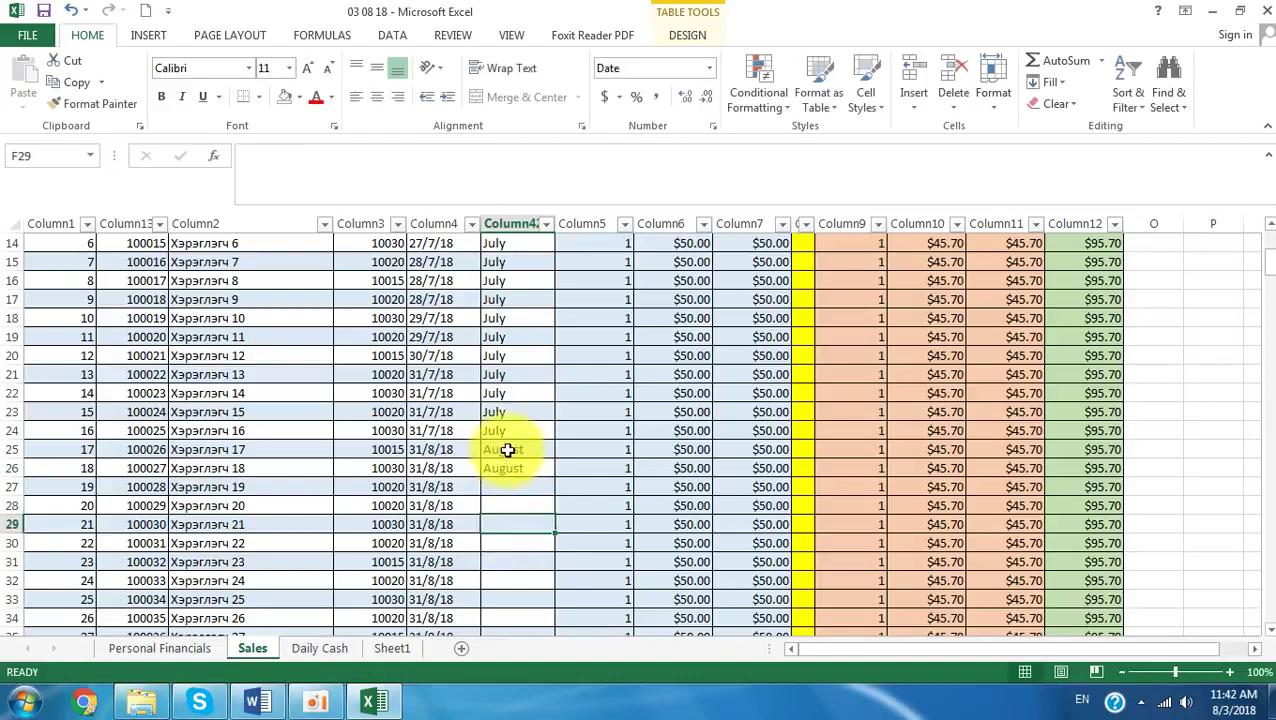
pyautogui.moveTo(507, 450); pyautogui.dragTo(519, 528)
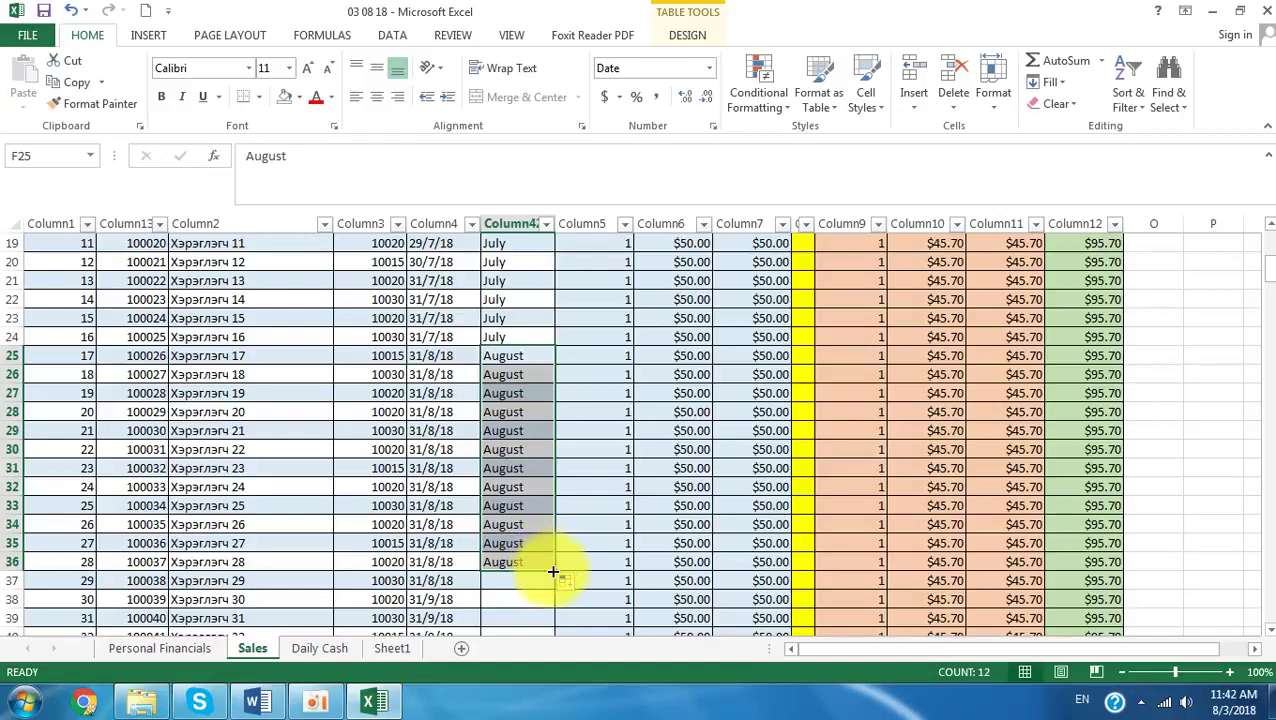
pyautogui.moveTo(553, 571); pyautogui.dragTo(550, 585)
# Step: Enter September in F38 and F39 and fill it down the Months column through row 50
pyautogui.scroll(-2, 587, 578)
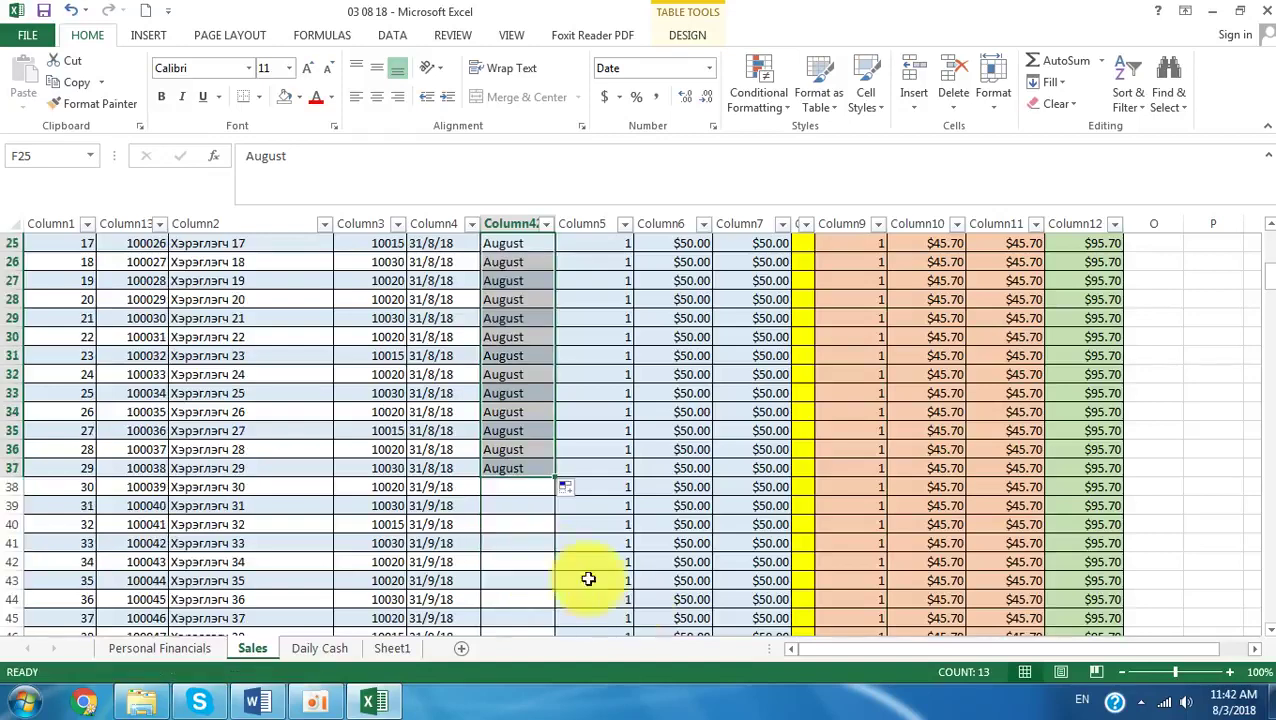
pyautogui.click(524, 497)
pyautogui.write('September')
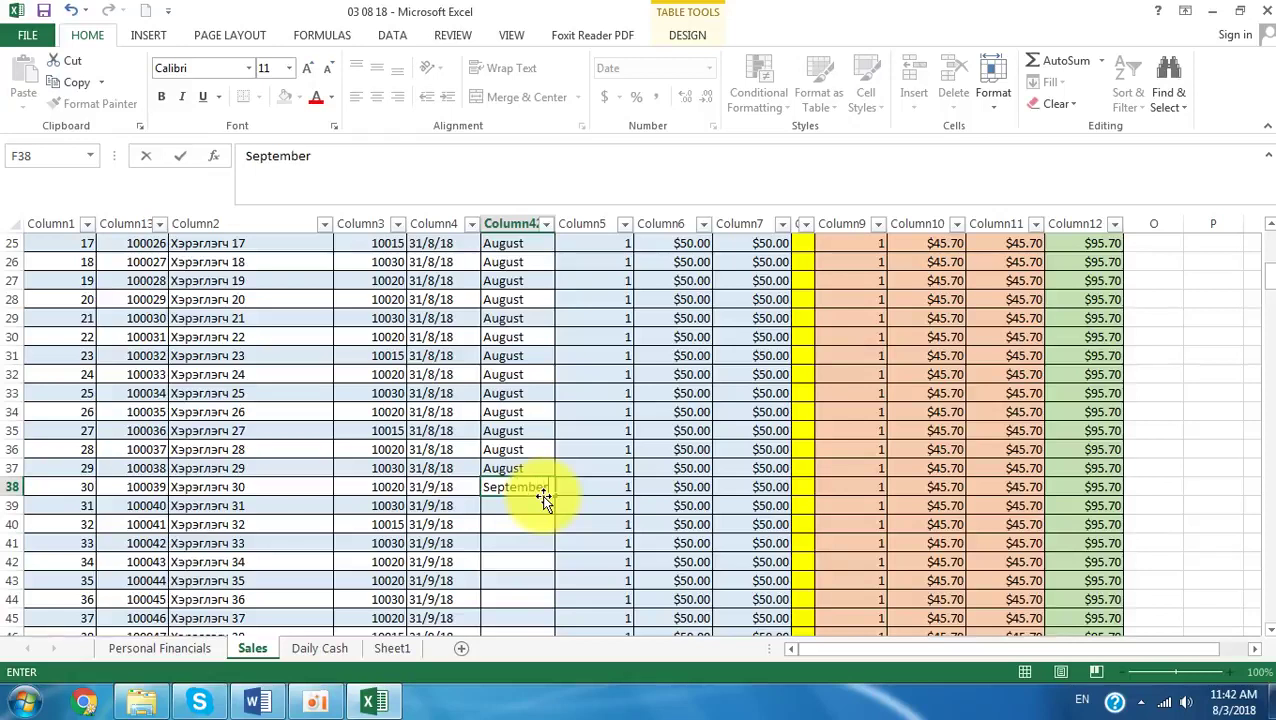
pyautogui.press('Return')
pyautogui.write('.')
pyautogui.press('Return')
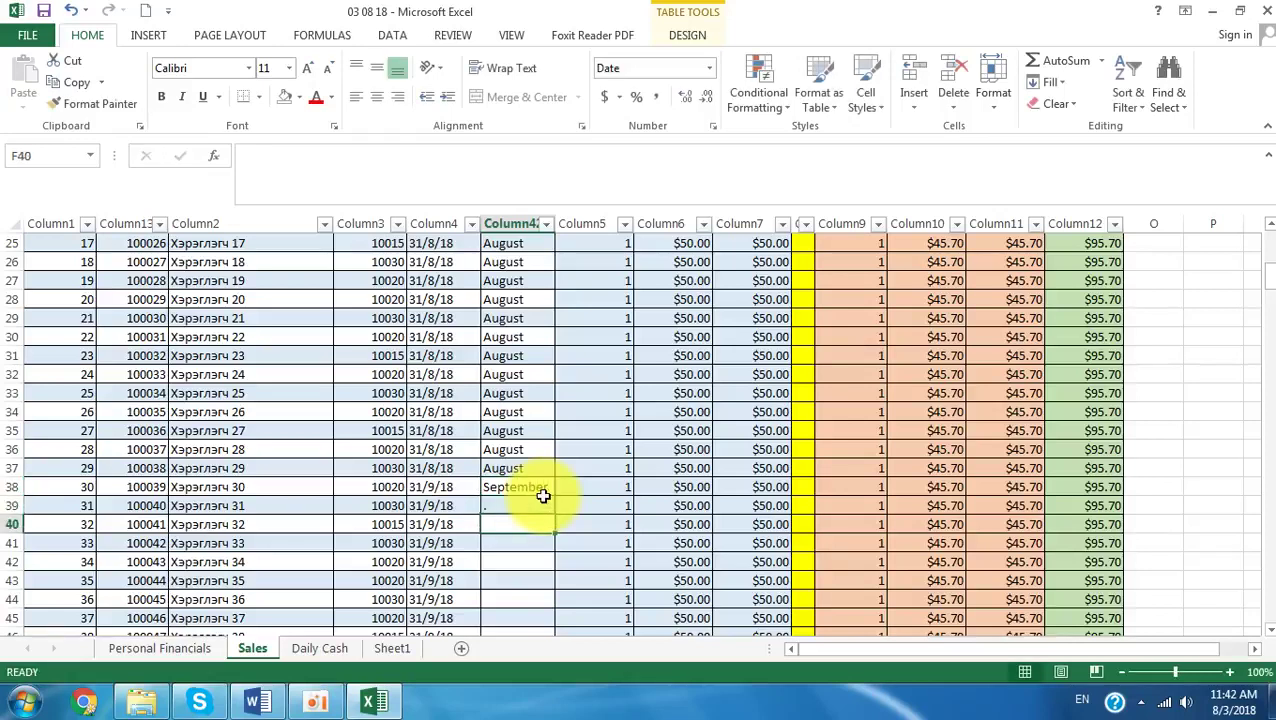
pyautogui.click(543, 497)
pyautogui.write('September')
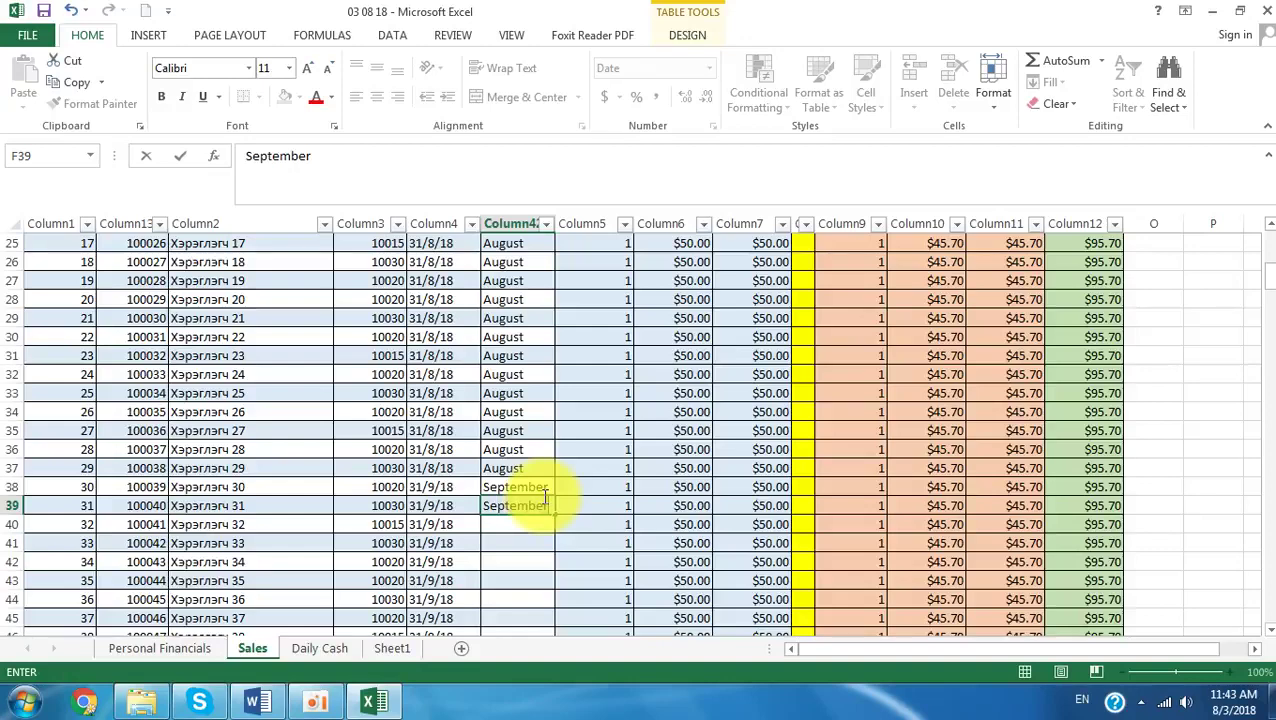
pyautogui.click(607, 564)
pyautogui.moveTo(535, 493); pyautogui.dragTo(529, 556)
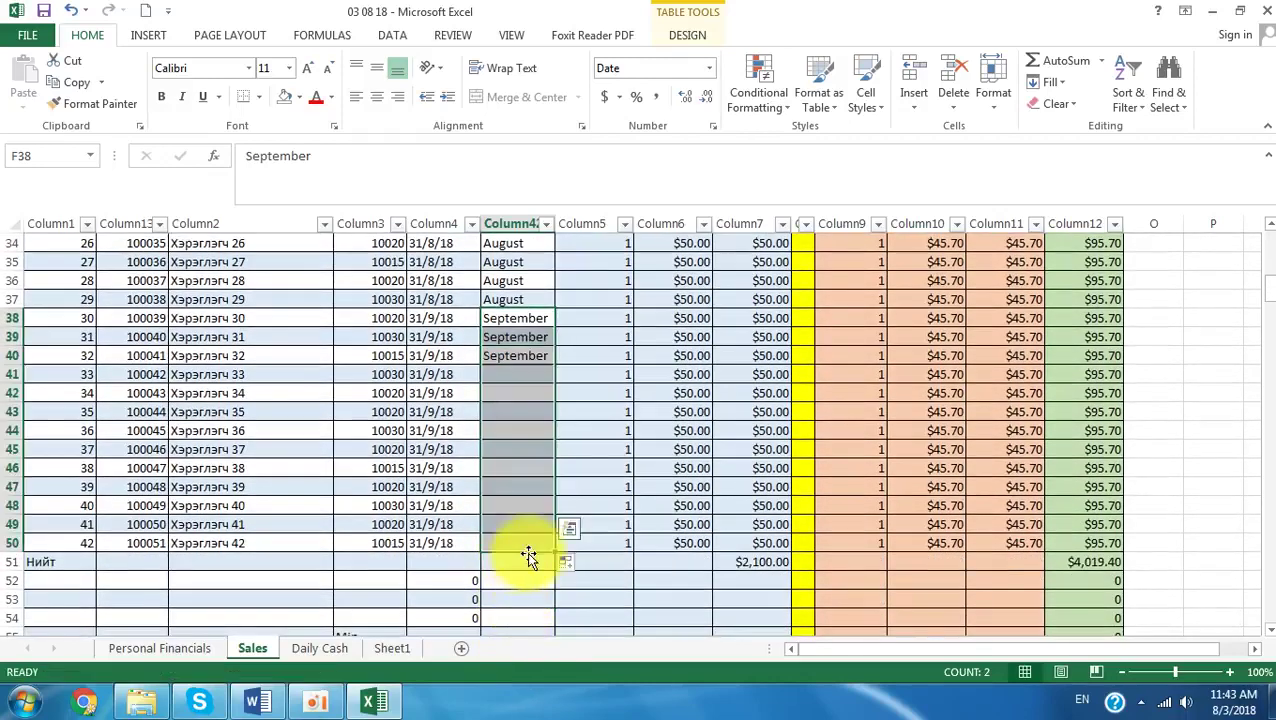
pyautogui.click(595, 563)
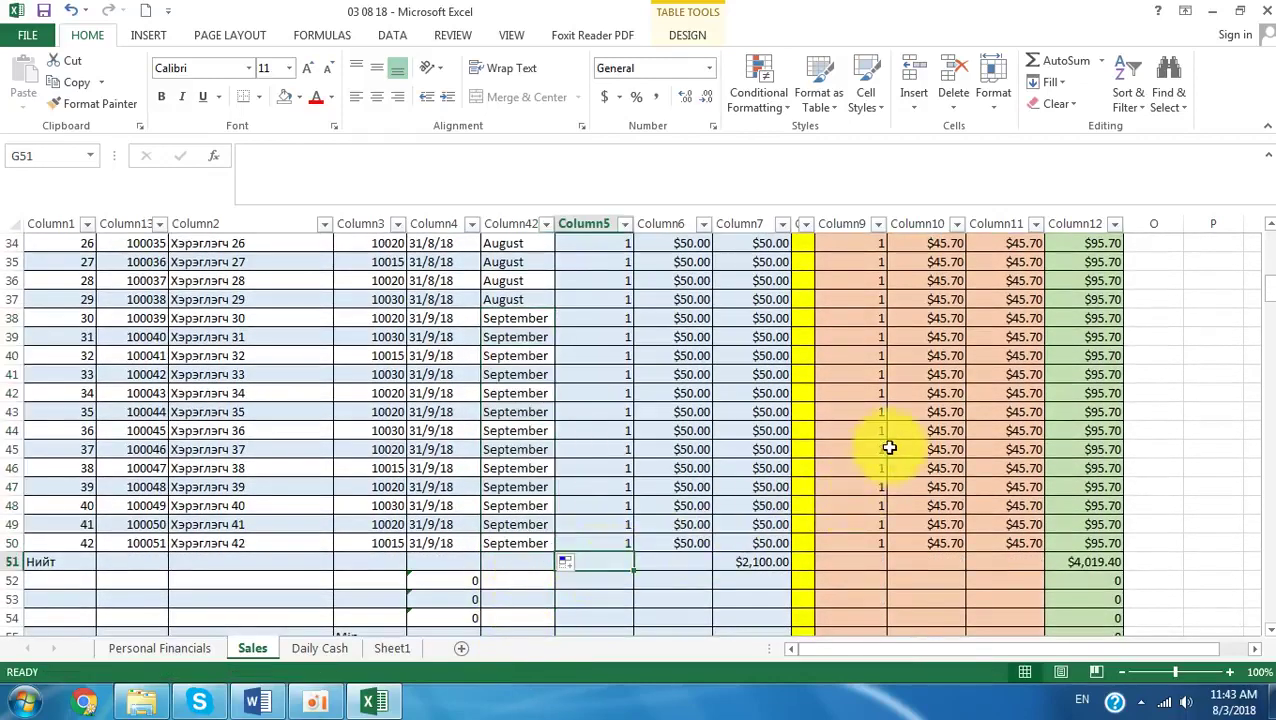
pyautogui.scroll(5, 900, 455)
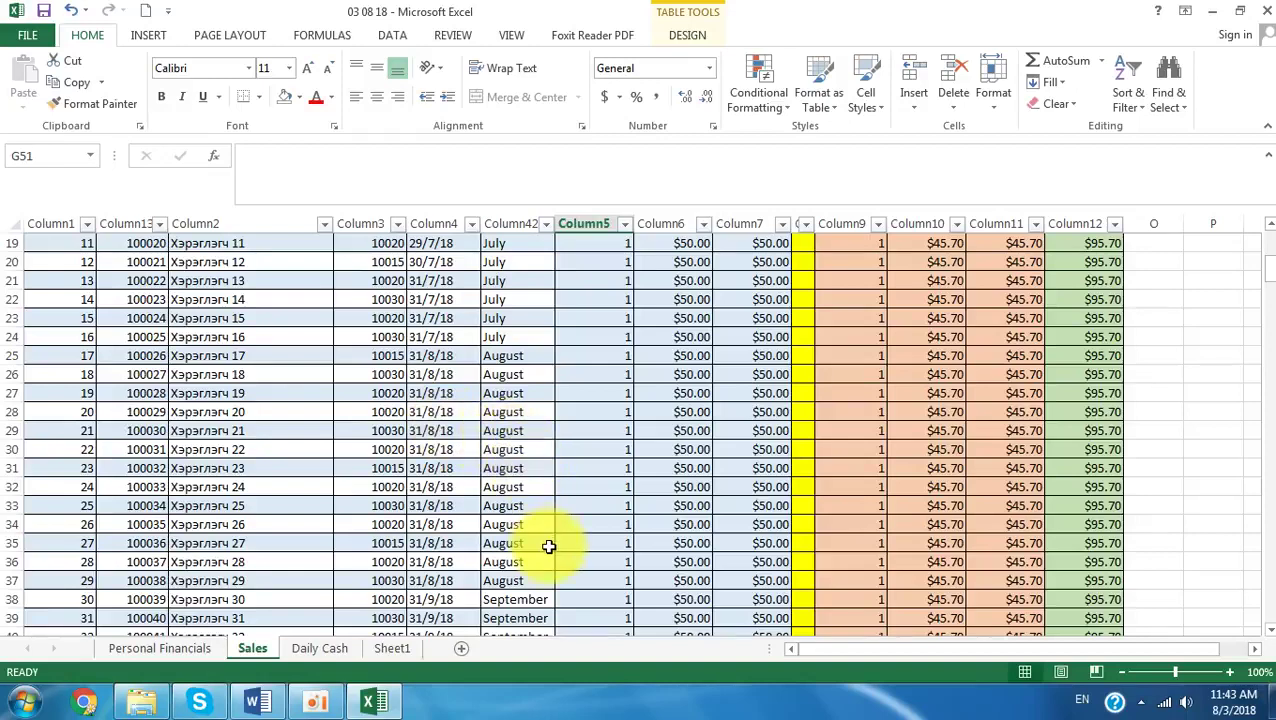
pyautogui.scroll(-3, 550, 548)
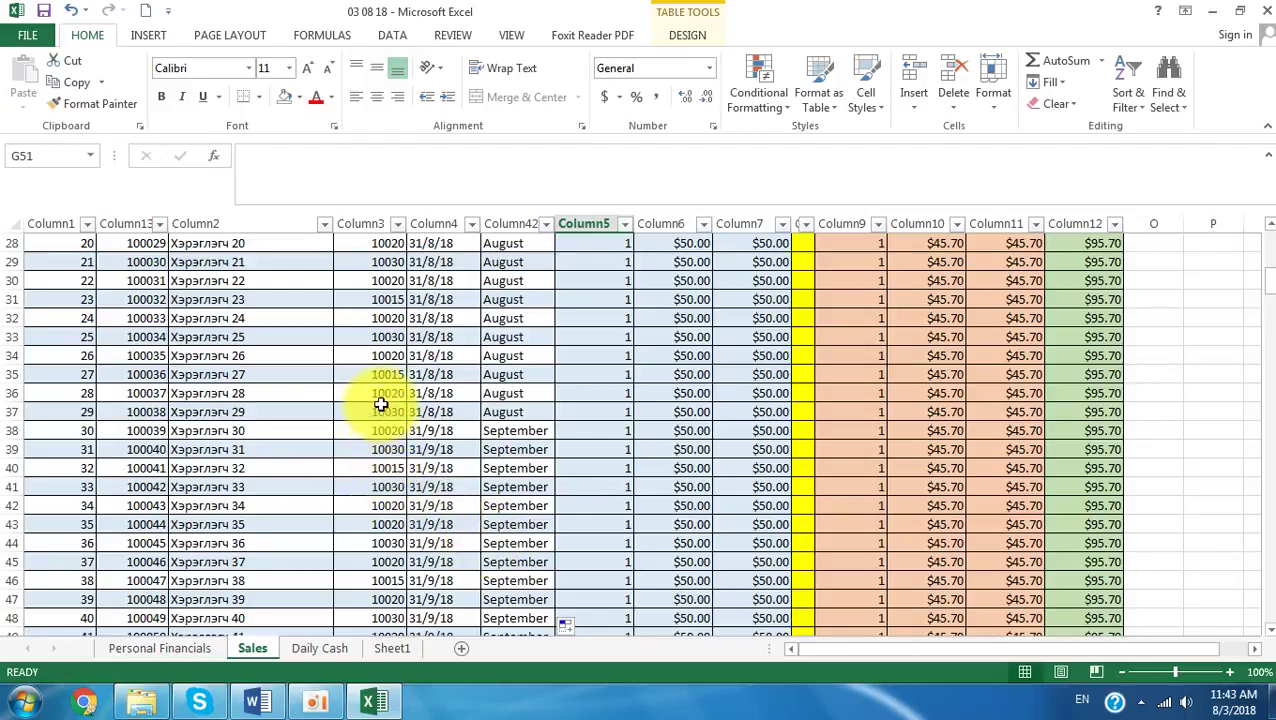
pyautogui.click(384, 337)
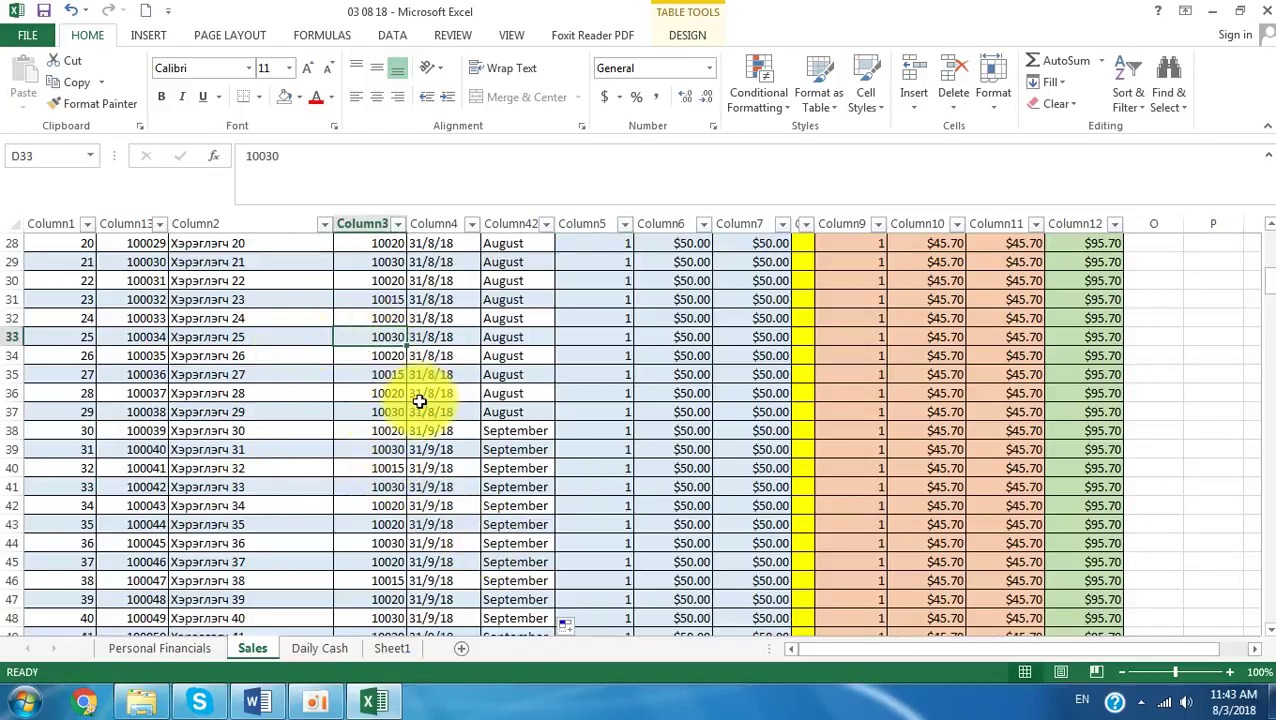
pyautogui.click(385, 468)
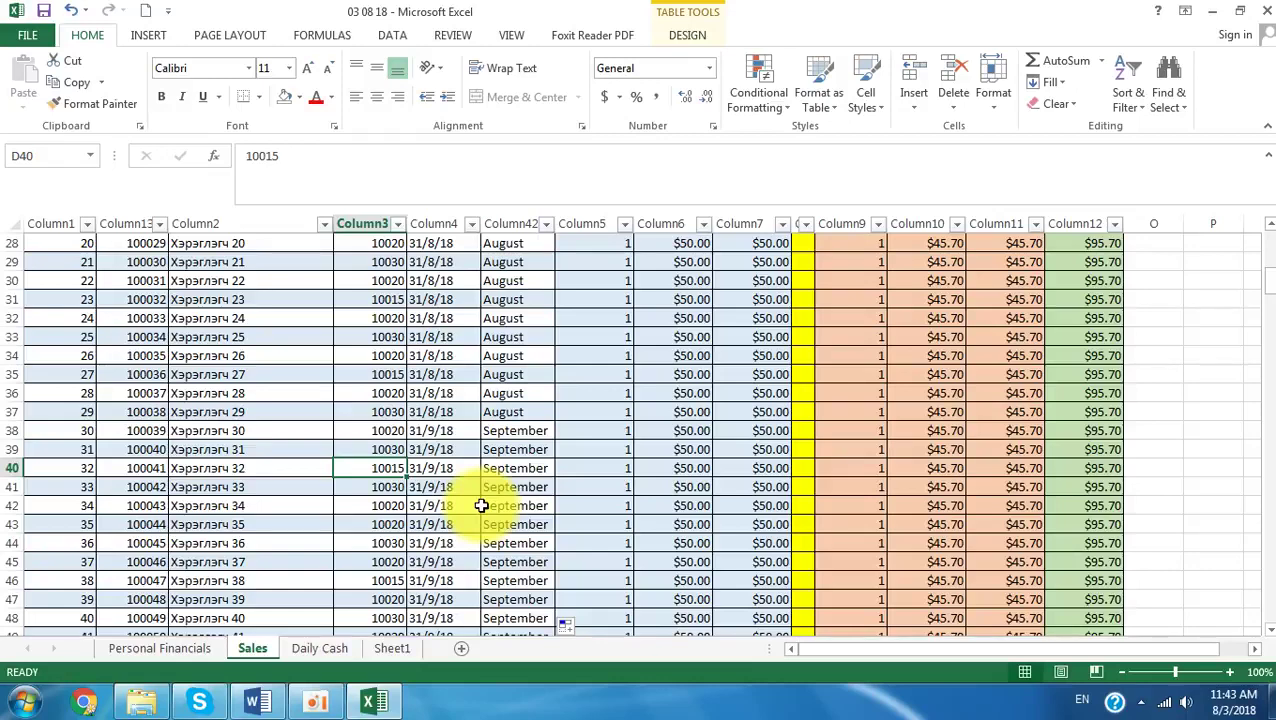
pyautogui.click(700, 485)
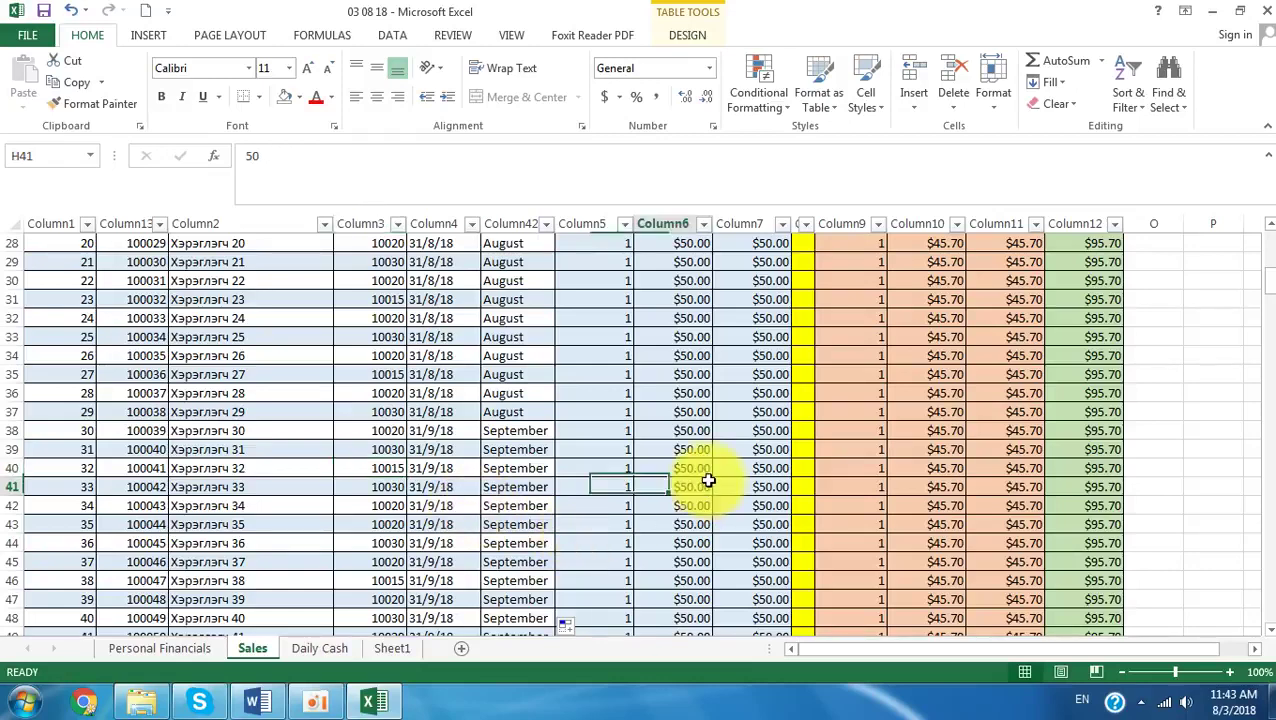
# Step: Start a PivotTable and set its source range to Sales!$A$8:$N$50
pyautogui.scroll(9, 705, 480)
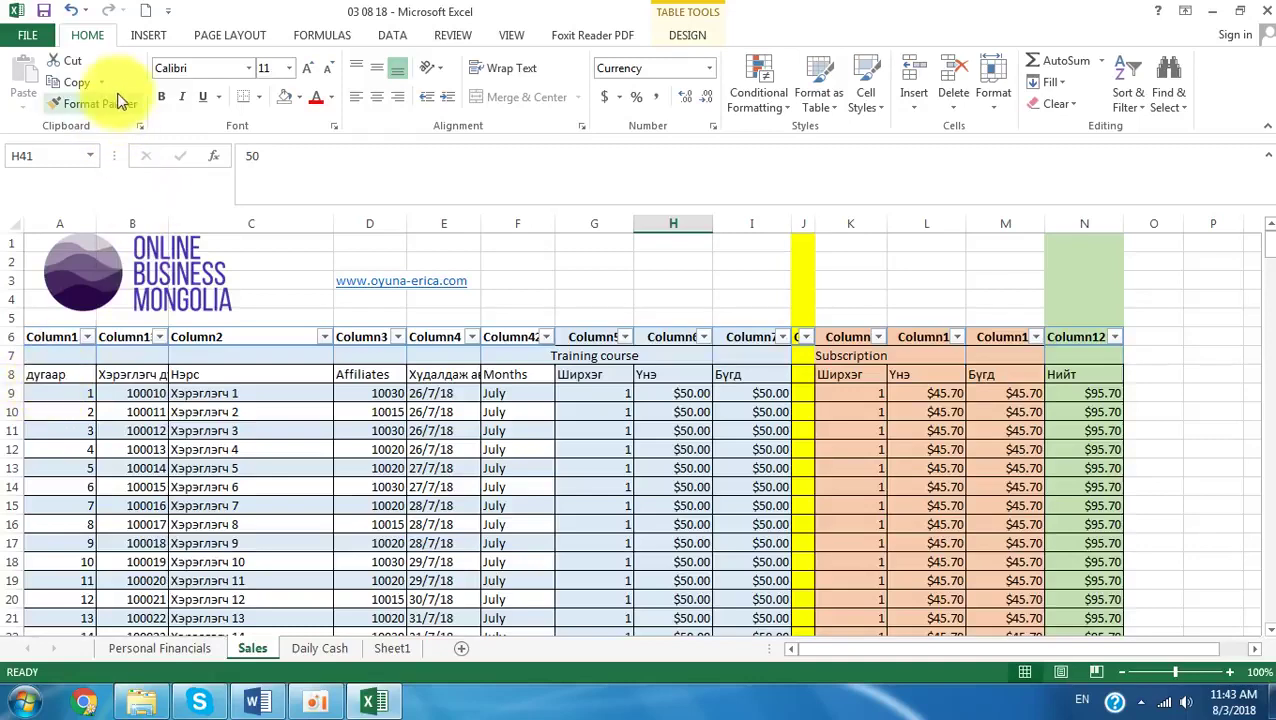
pyautogui.click(148, 36)
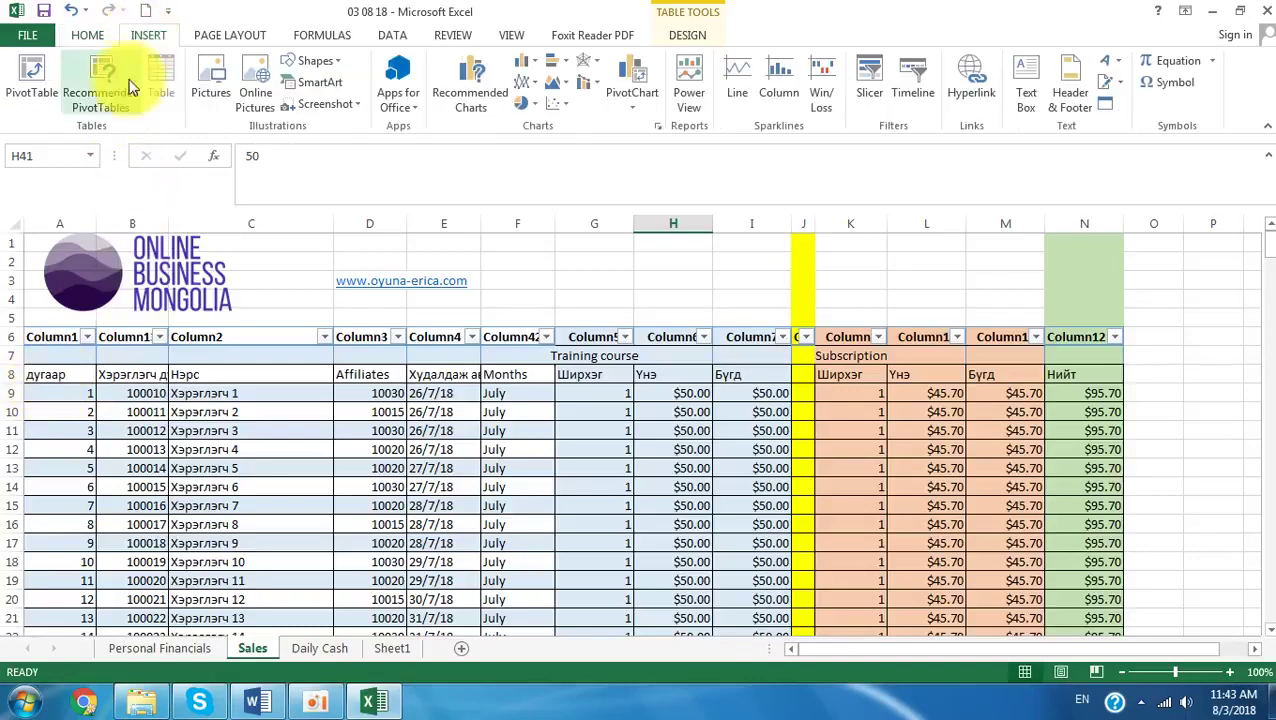
pyautogui.click(34, 82)
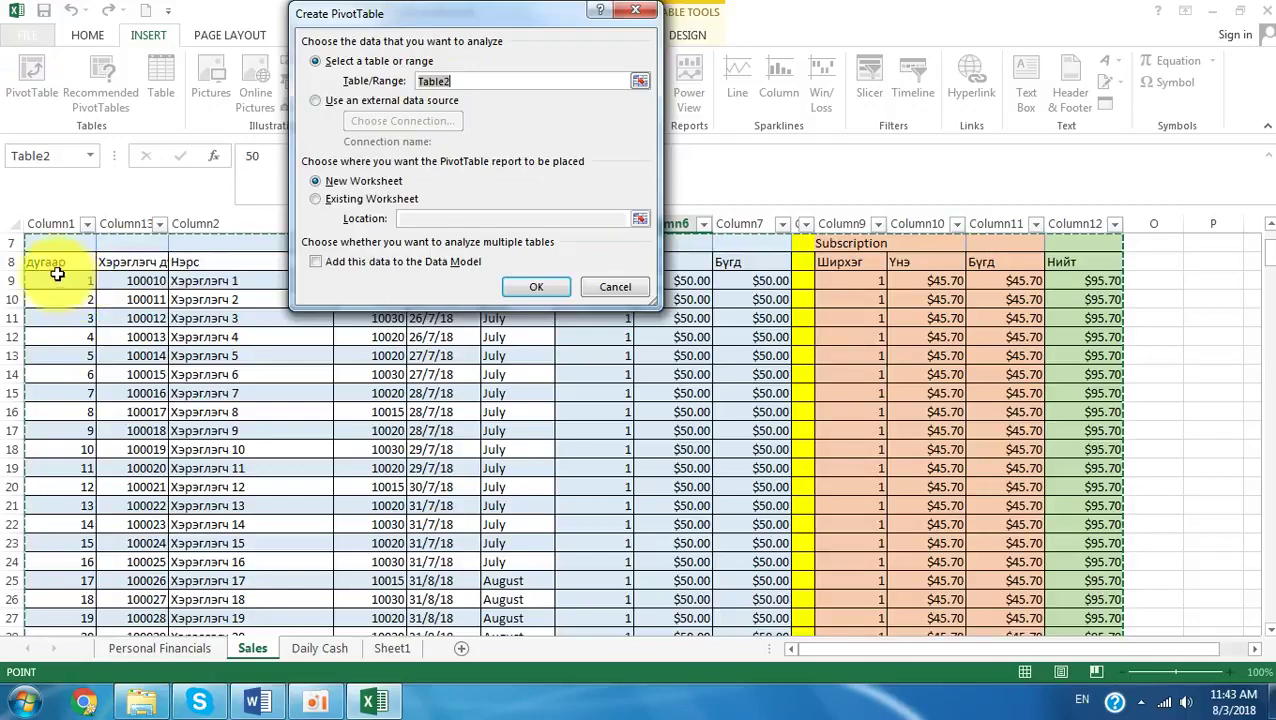
pyautogui.moveTo(47, 261); pyautogui.dragTo(1093, 506)
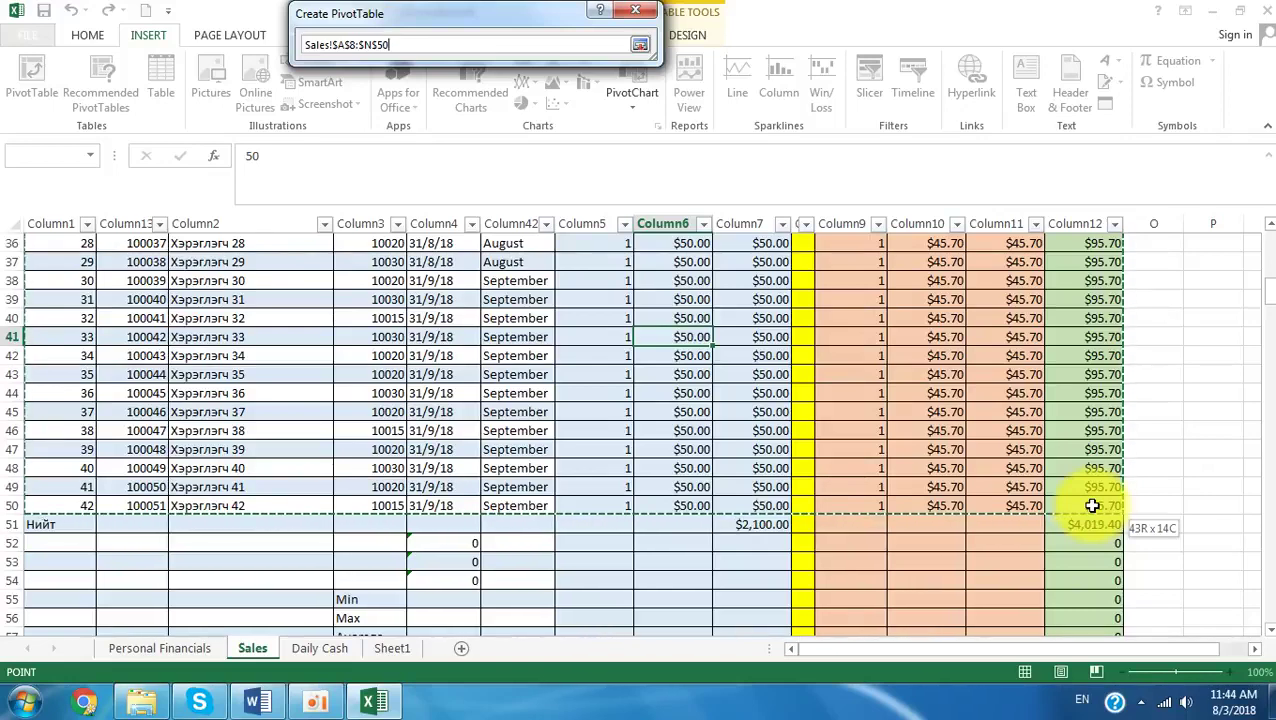
pyautogui.moveTo(1092, 506); pyautogui.dragTo(1092, 506)
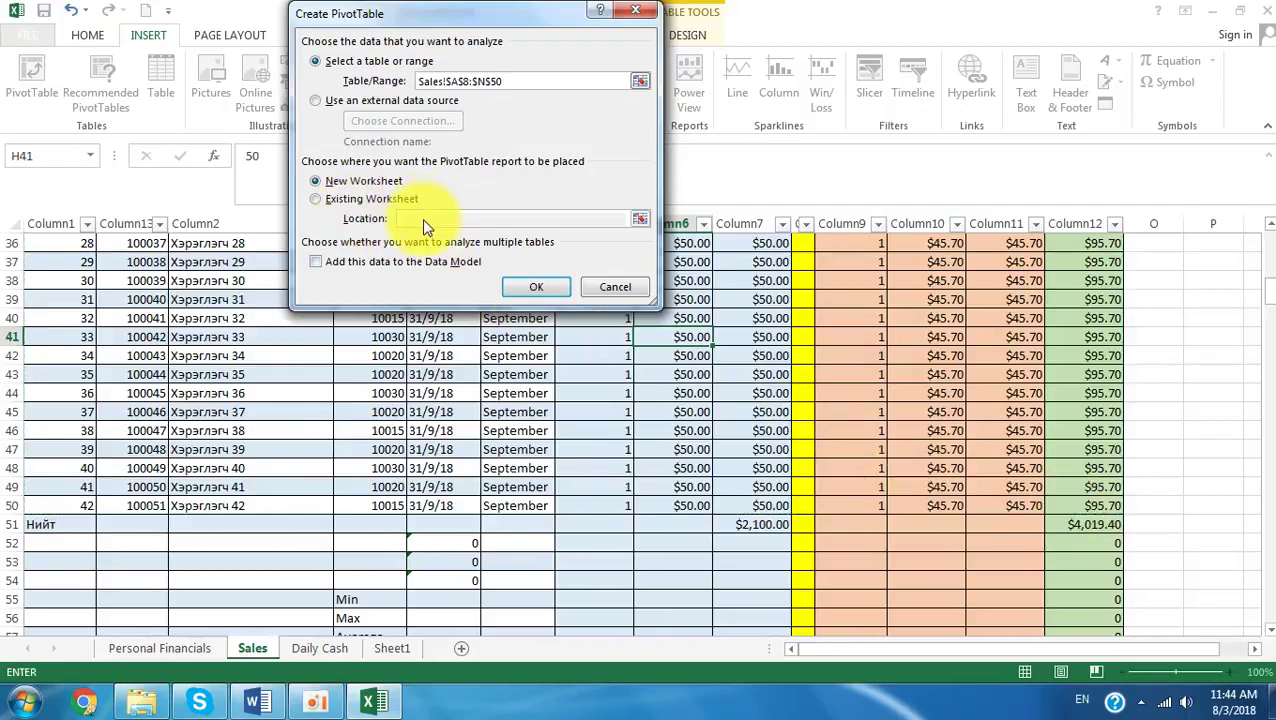
# Step: Try to create the PivotTable on the existing worksheet at Sales!$P$6, then cancel the setup
pyautogui.click(355, 200)
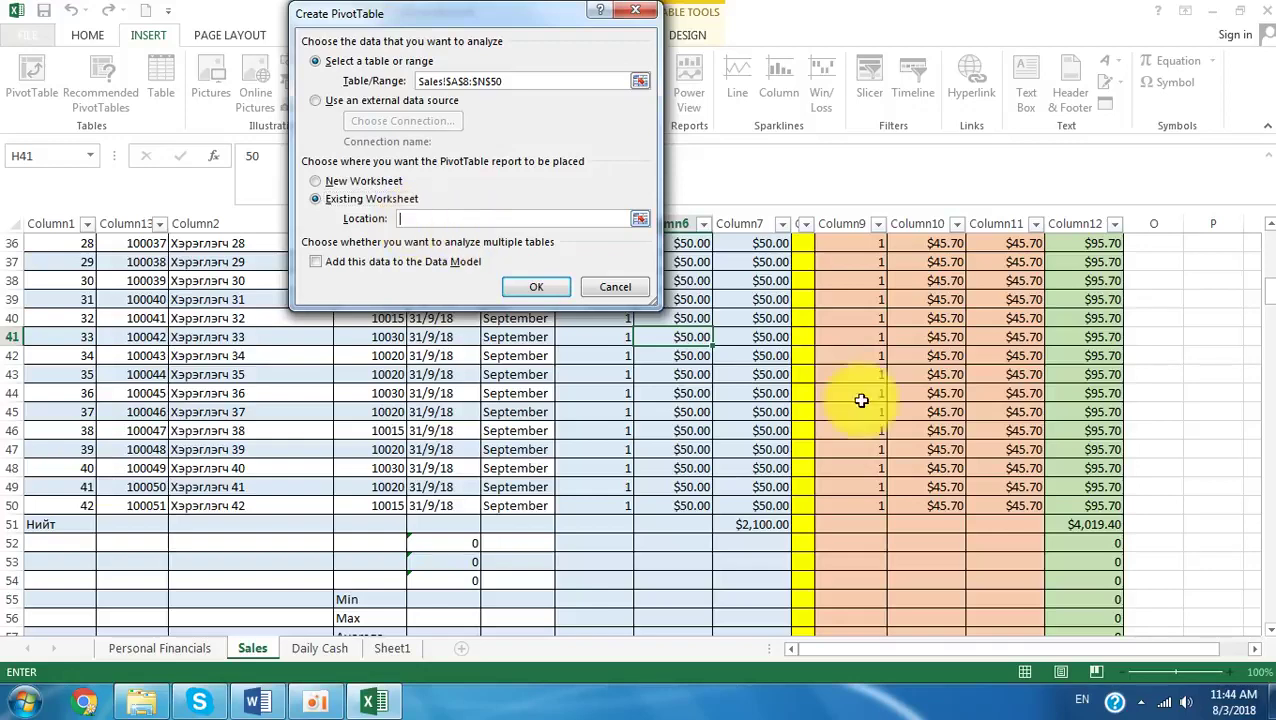
pyautogui.moveTo(1267, 292); pyautogui.dragTo(1272, 235)
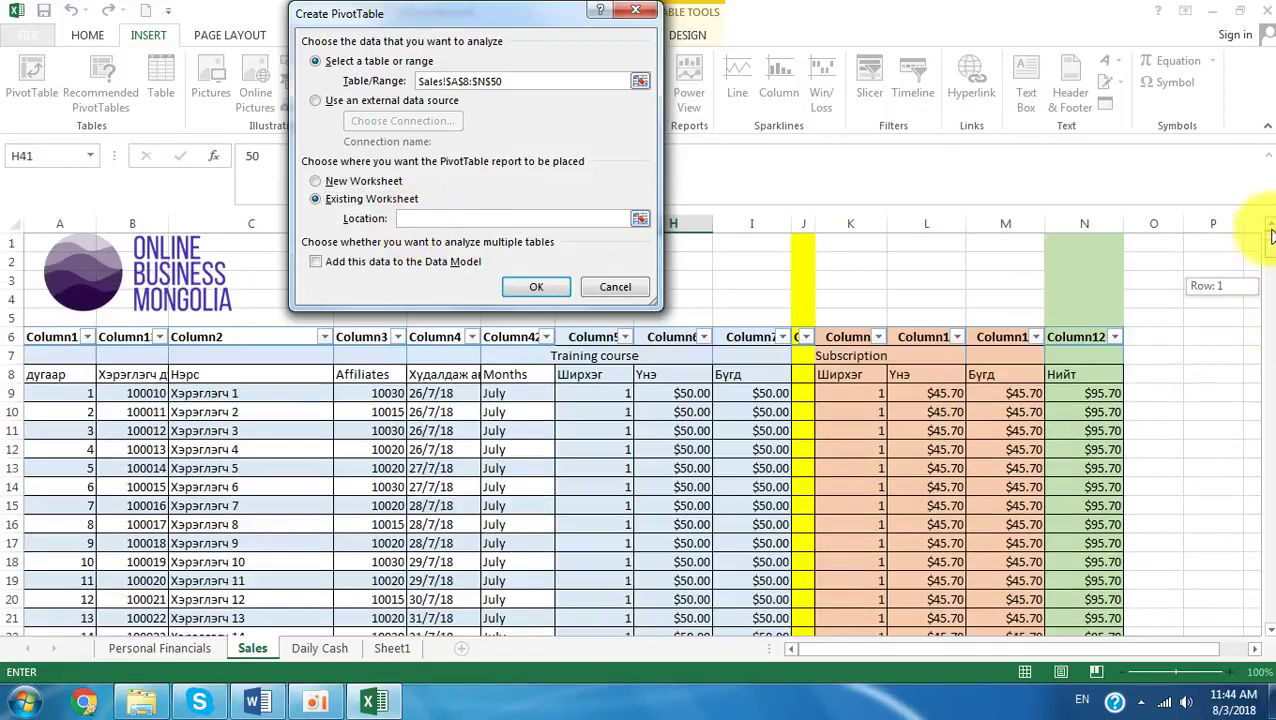
pyautogui.click(1210, 337)
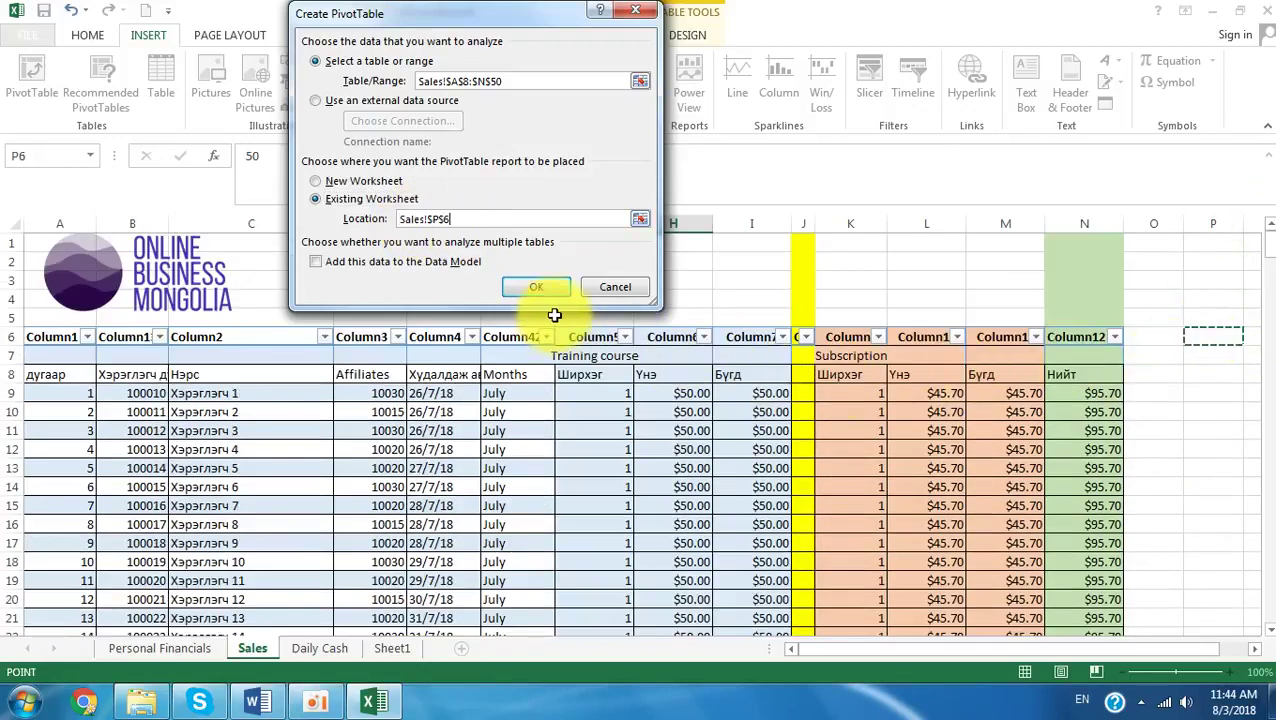
pyautogui.click(538, 288)
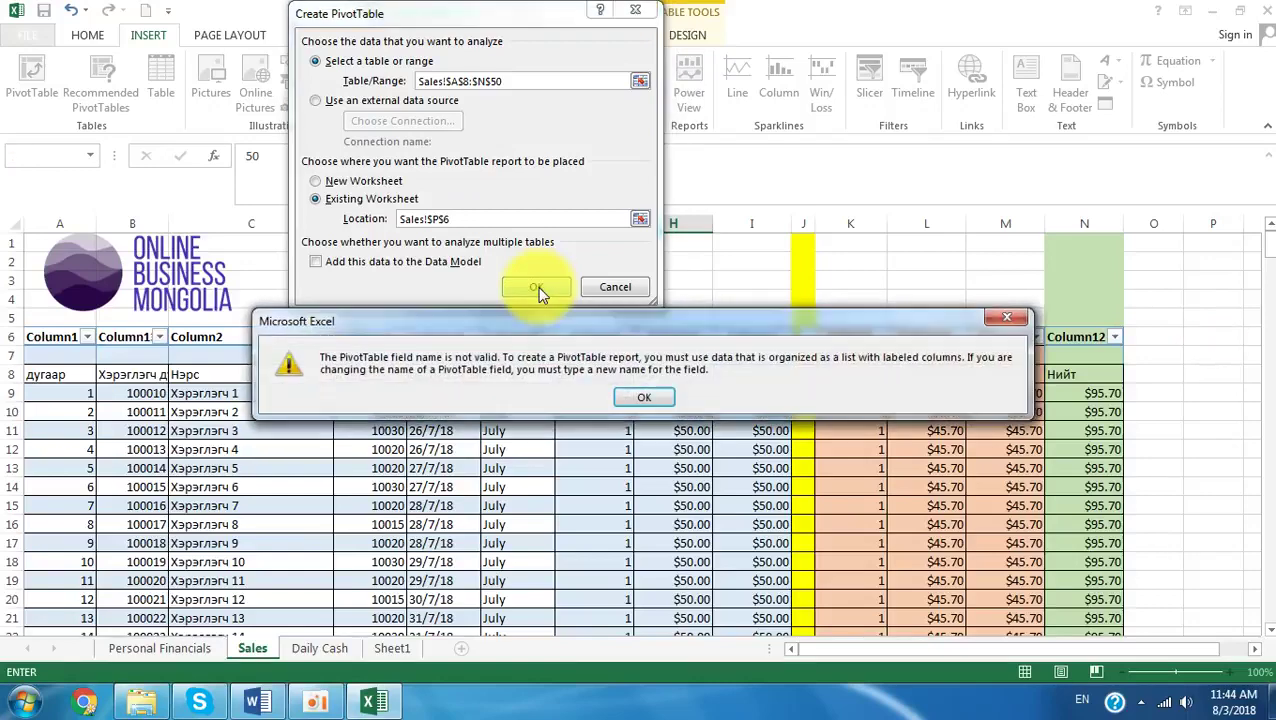
pyautogui.click(643, 398)
pyautogui.scroll(-3, 638, 398)
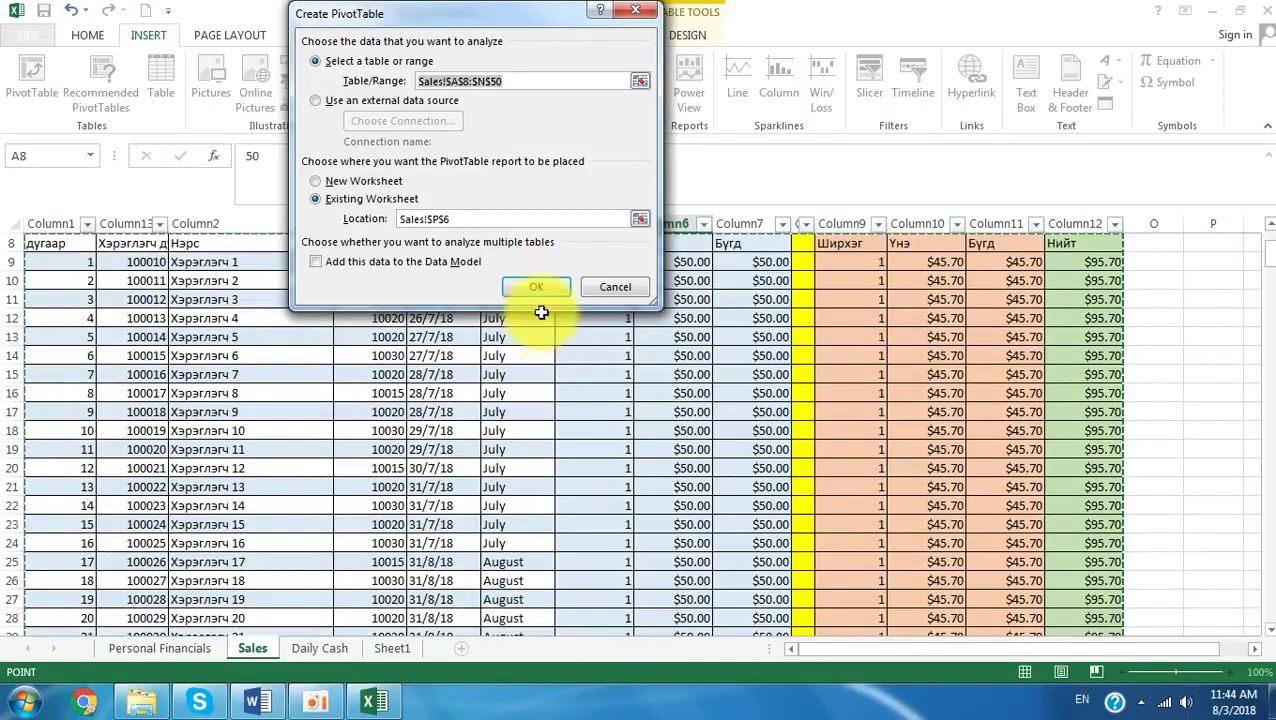
pyautogui.click(545, 292)
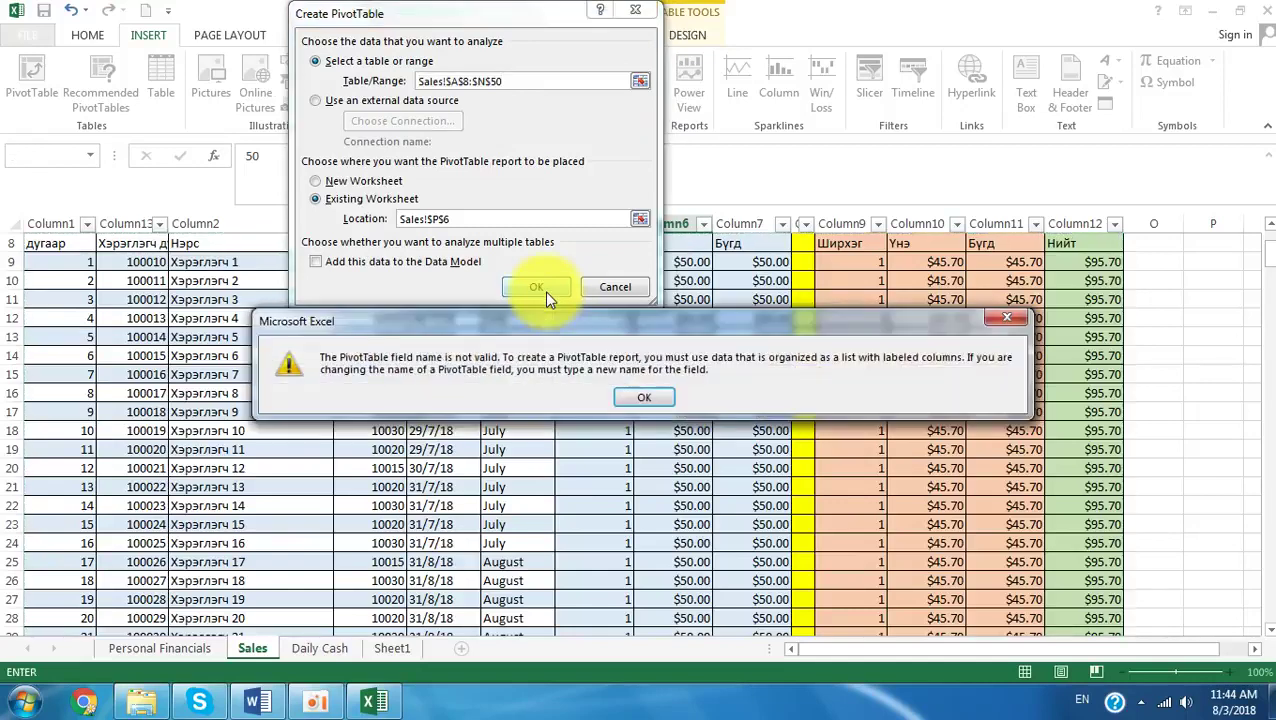
pyautogui.click(644, 398)
pyautogui.click(617, 287)
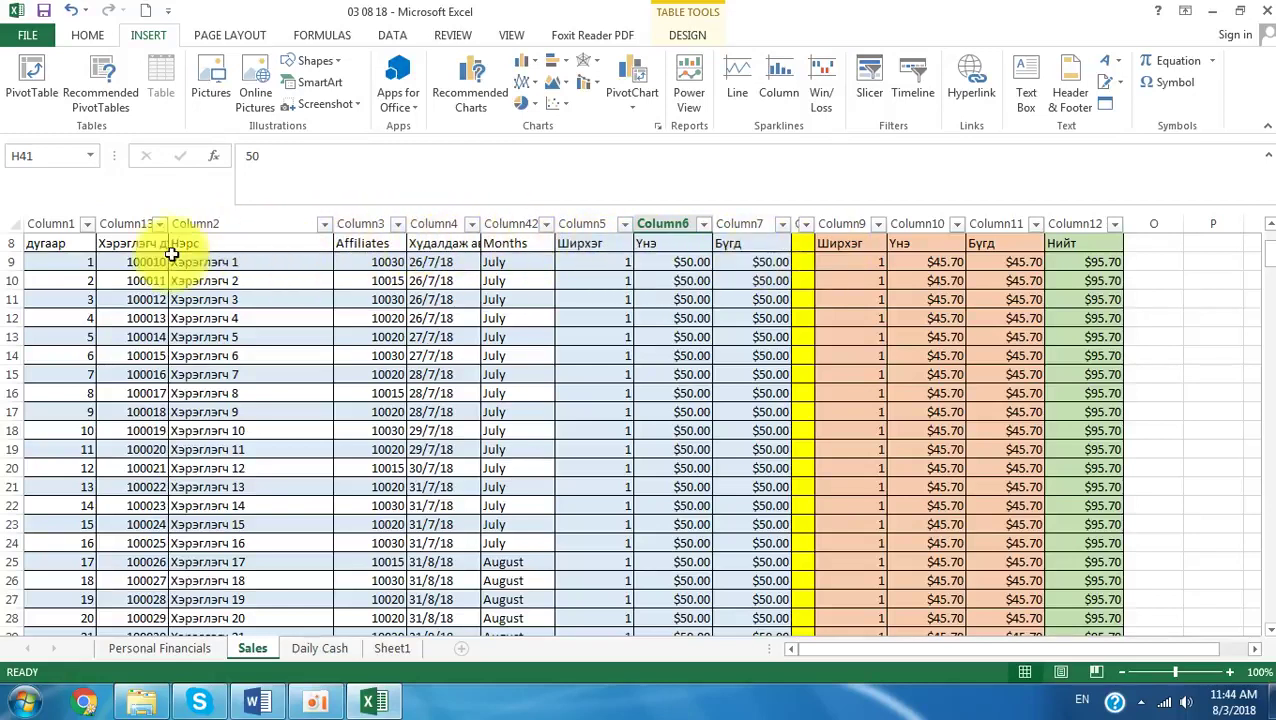
# Step: Check the row 8 headings from column A to the yellow column J for a missing field name
pyautogui.click(78, 245)
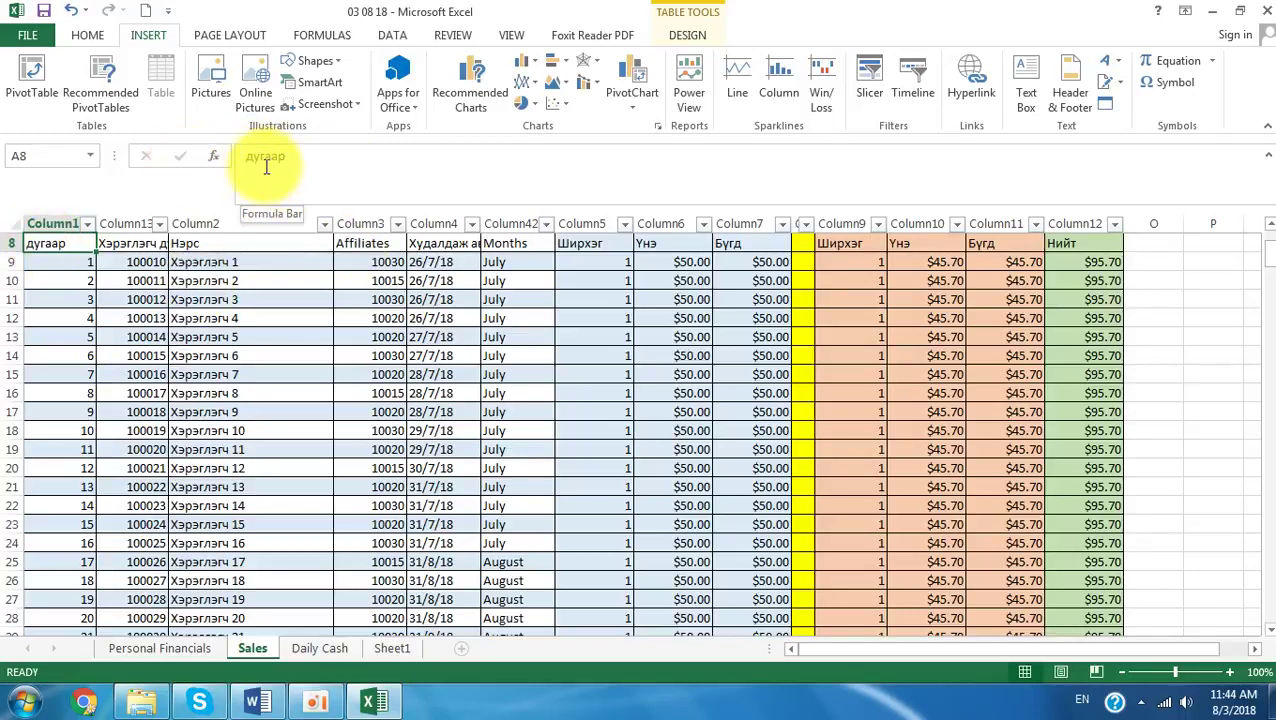
pyautogui.press('Right')
pyautogui.press('Right')
pyautogui.press('Right')
pyautogui.press('Right')
pyautogui.press('Right')
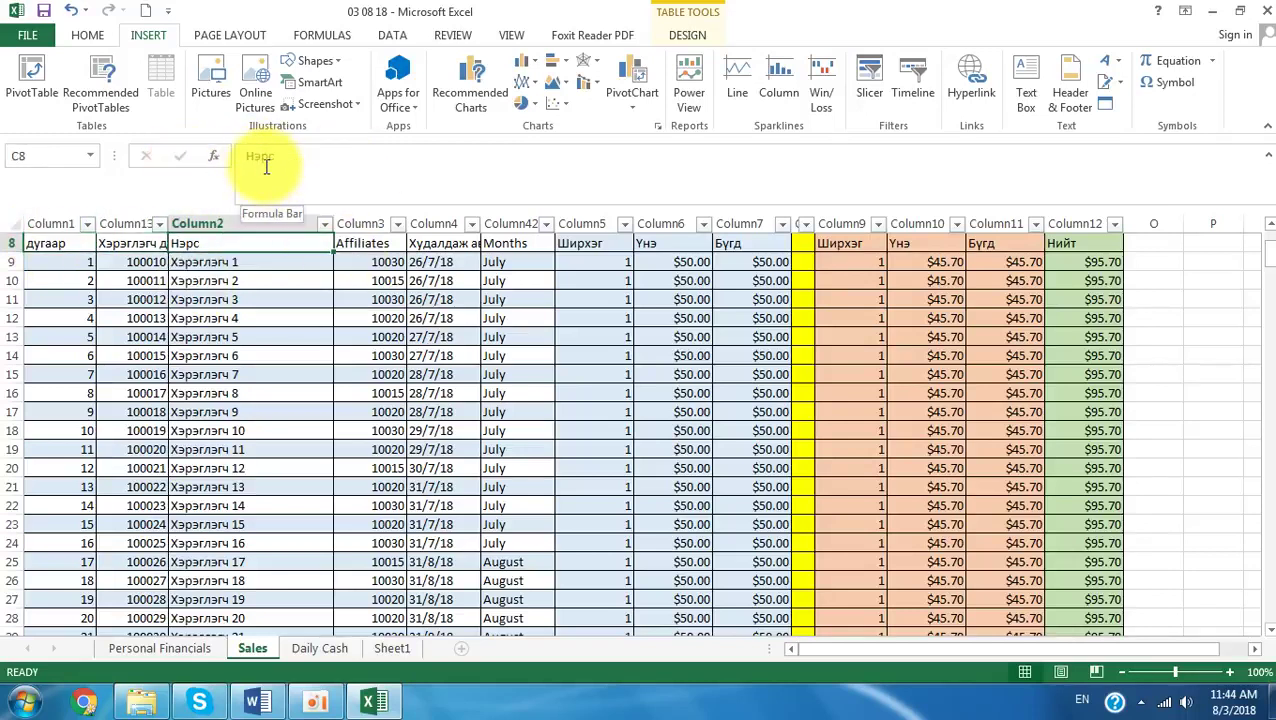
pyautogui.press('Right')
pyautogui.press('Right')
pyautogui.press('Right')
pyautogui.press('Right')
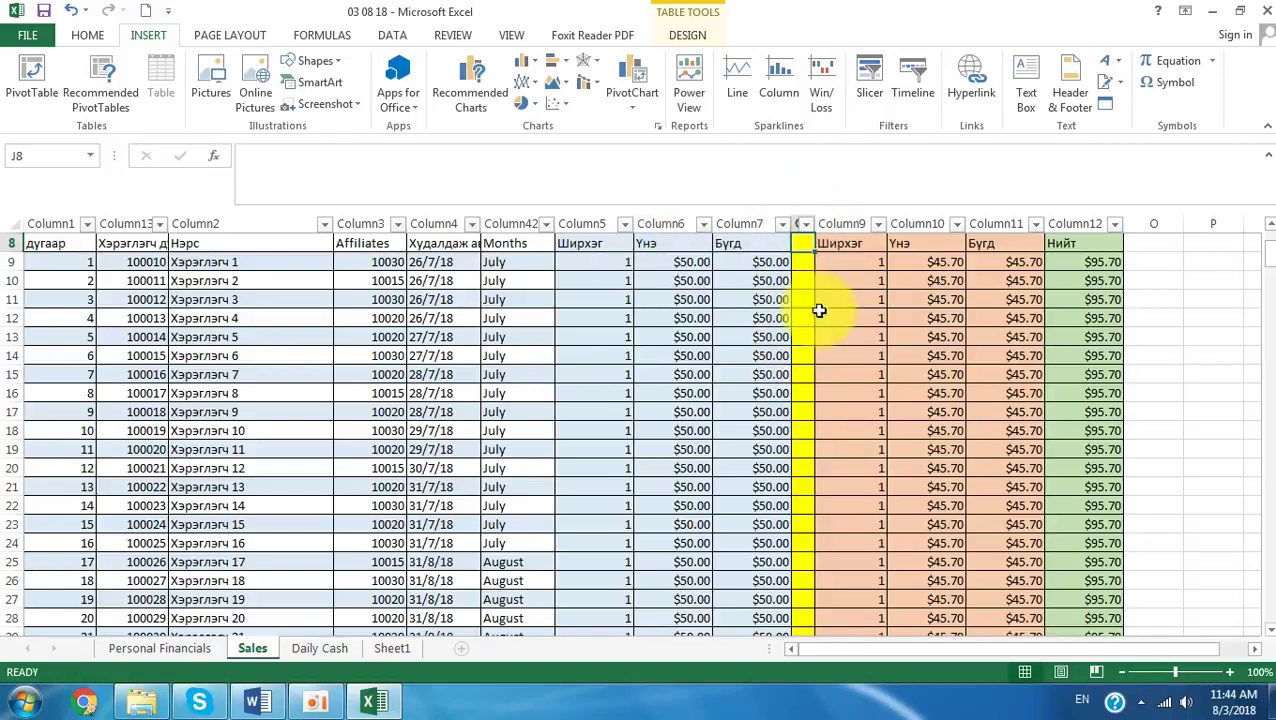
# Step: Delete the empty yellow column J between the Training course and Subscription columns
pyautogui.scroll(3, 817, 308)
pyautogui.click(806, 223)
pyautogui.rightClick(806, 226)
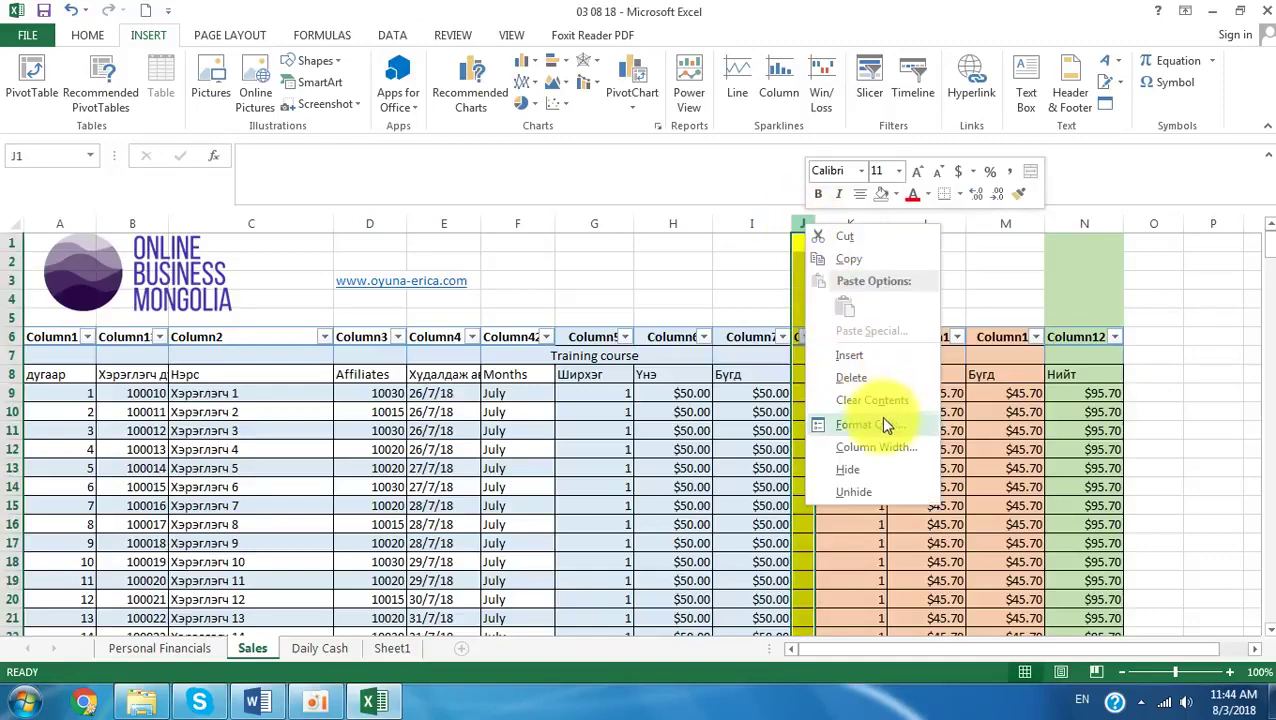
pyautogui.click(851, 377)
pyautogui.click(848, 450)
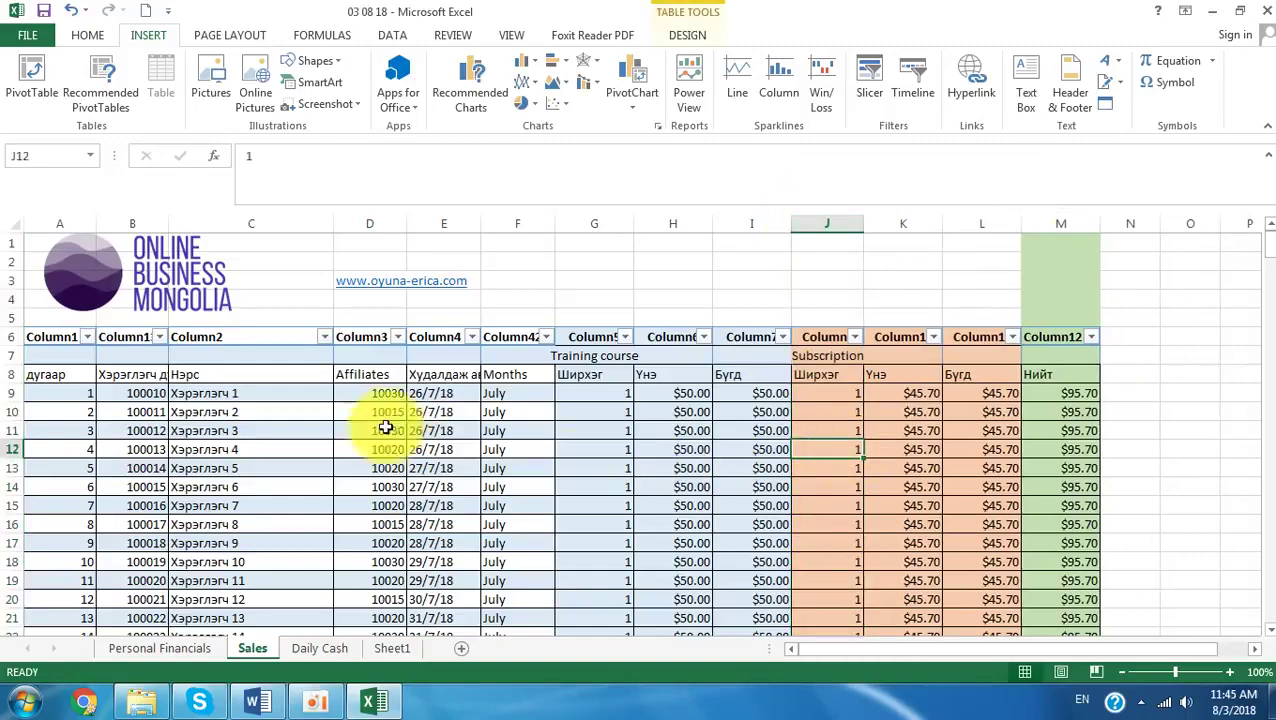
# Step: Check that every column of the table, from A through M, has a heading in row 8
pyautogui.click(62, 330)
pyautogui.click(60, 374)
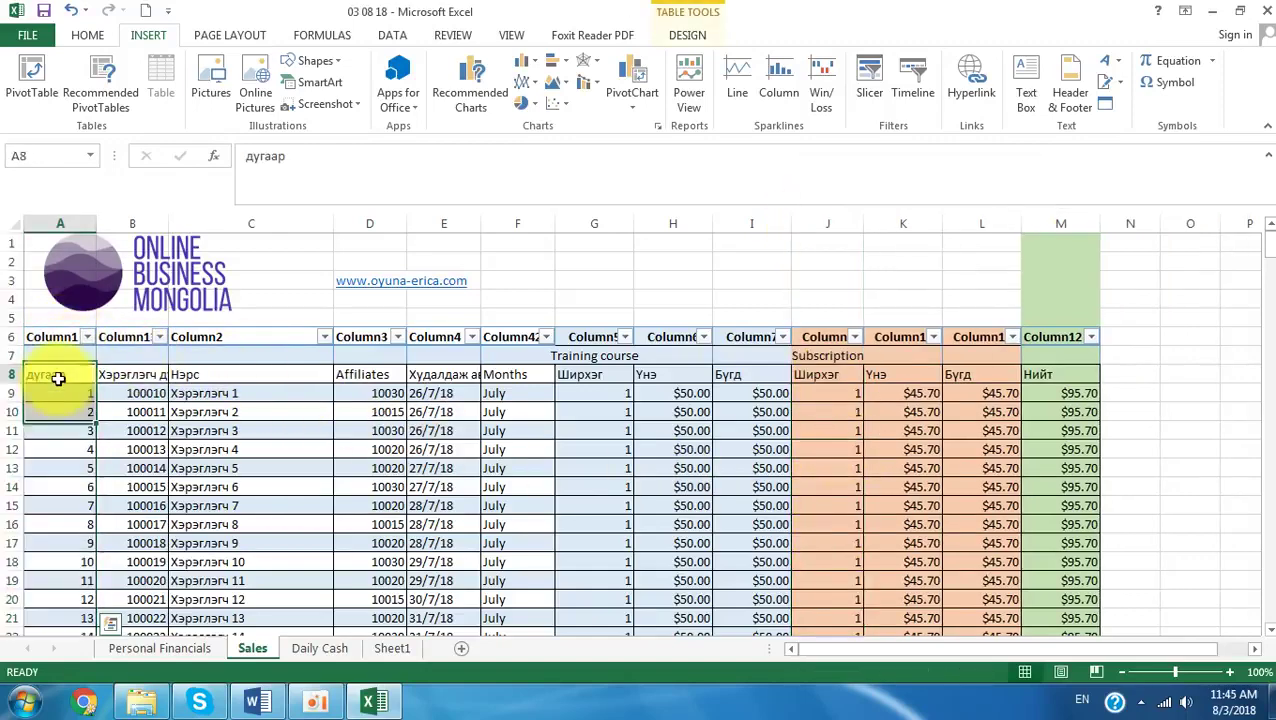
pyautogui.press('Right')
pyautogui.press('Right')
pyautogui.press('Right')
pyautogui.press('Right')
pyautogui.press('Right')
pyautogui.press('Right')
pyautogui.press('Right')
pyautogui.press('Right')
pyautogui.press('Right')
pyautogui.press('Right')
pyautogui.press('Right')
pyautogui.press('Right')
pyautogui.press('Right')
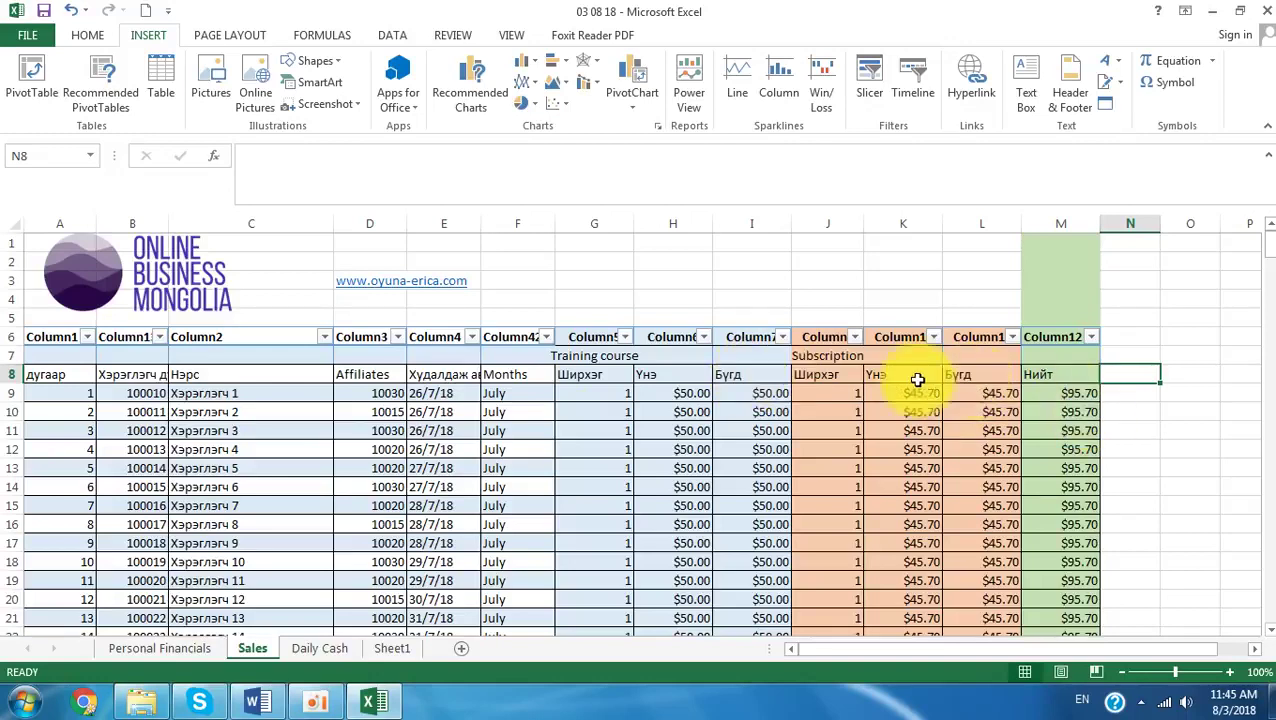
# Step: Copy the Training course text from G7 and replace the Бүгд heading in I8 with it
pyautogui.click(596, 355)
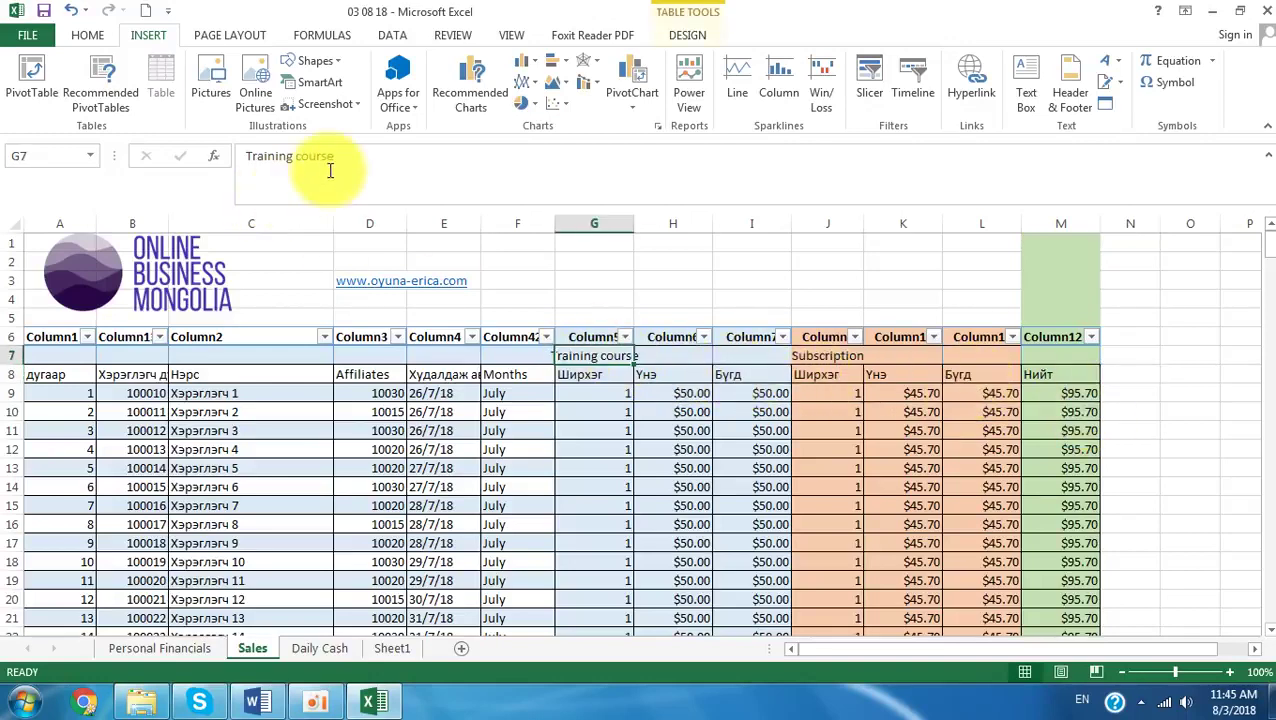
pyautogui.moveTo(346, 158); pyautogui.dragTo(178, 153)
pyautogui.rightClick(255, 154)
pyautogui.click(290, 188)
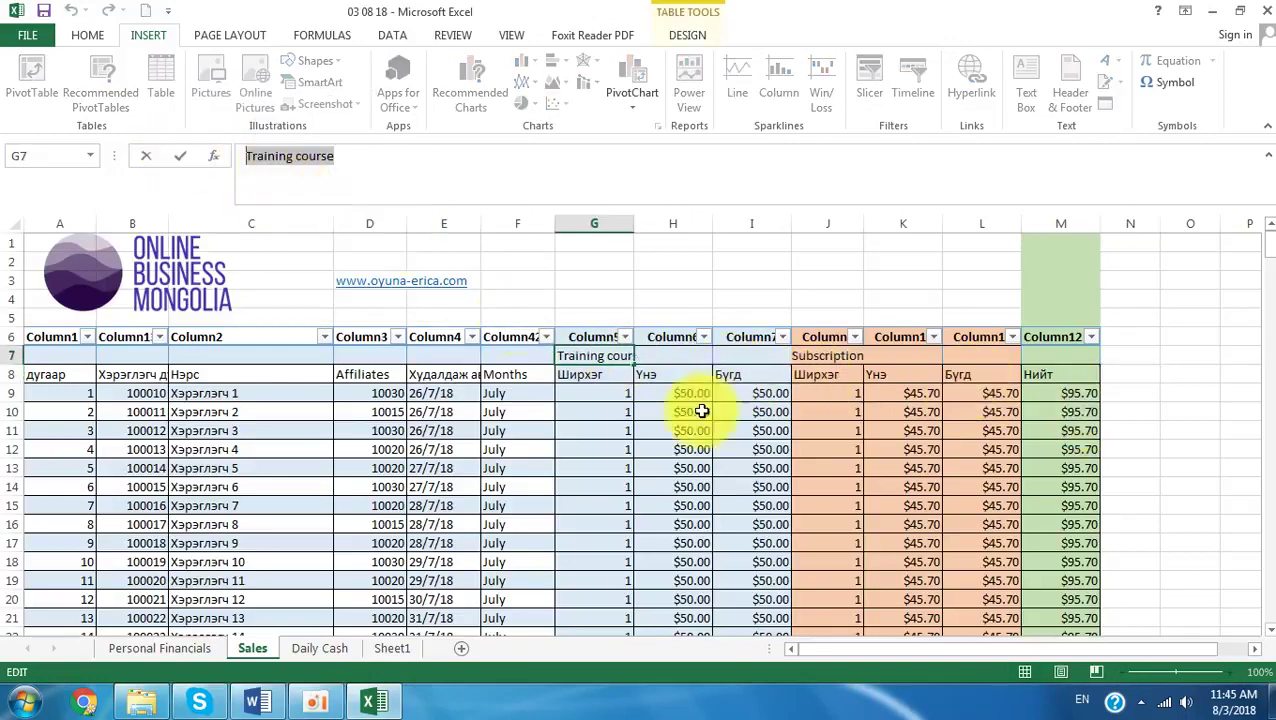
pyautogui.click(735, 377)
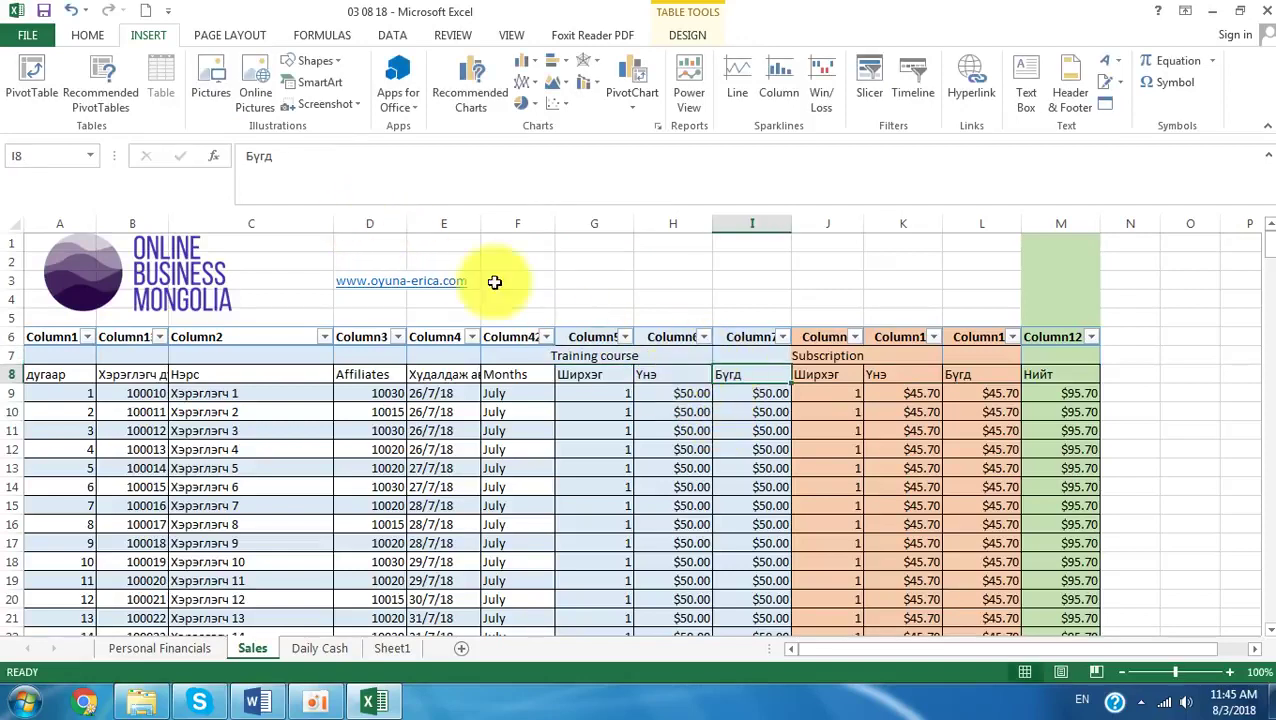
pyautogui.moveTo(300, 157); pyautogui.dragTo(211, 156)
pyautogui.hotkey('ctrl', 'v')
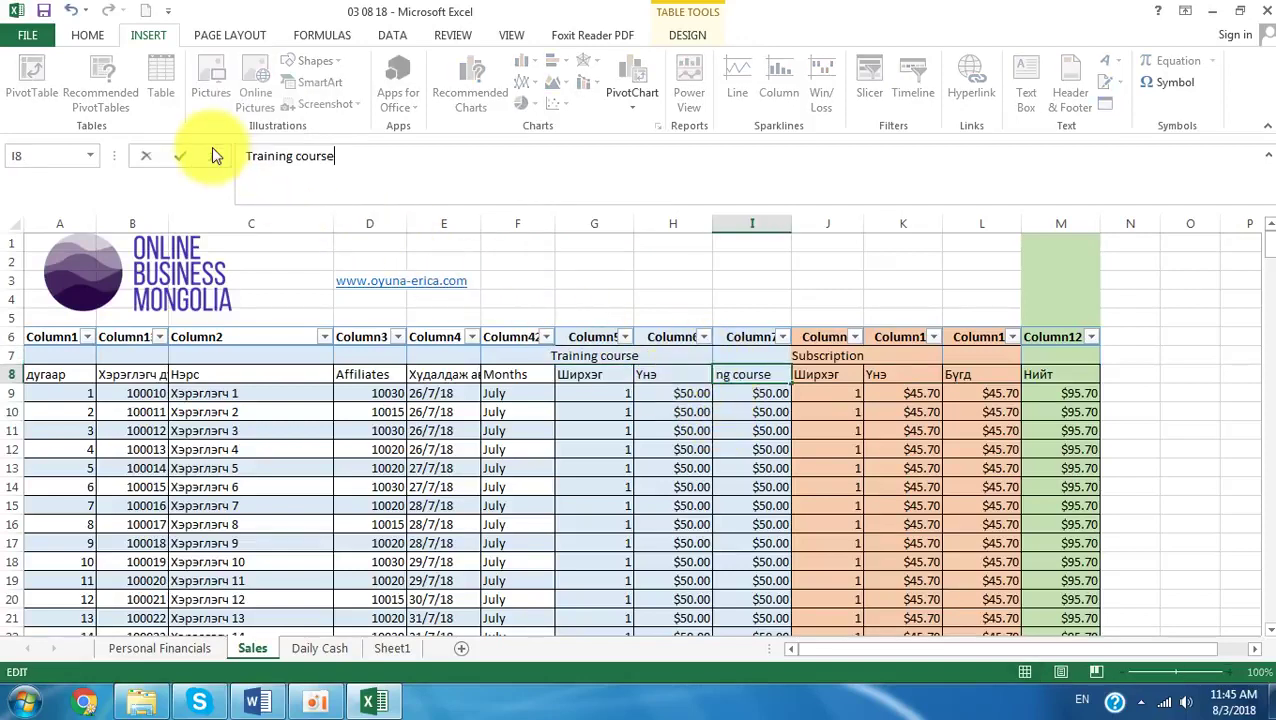
pyautogui.click(679, 447)
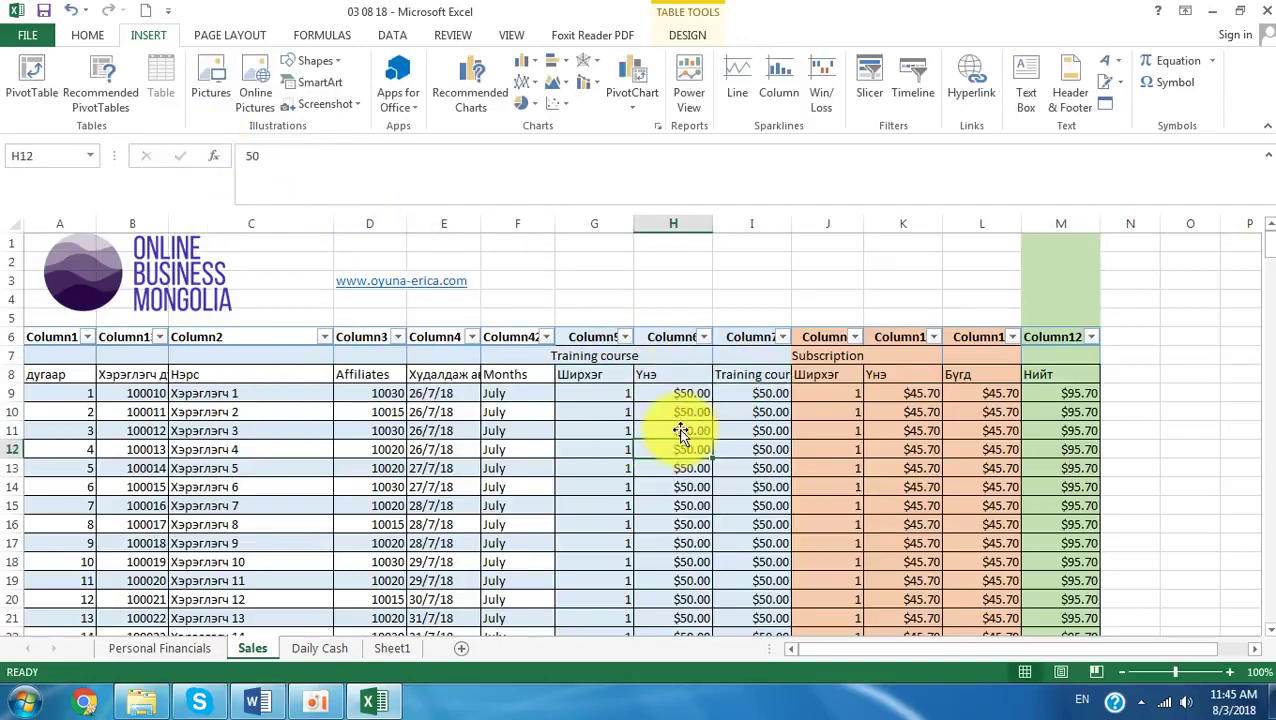
# Step: Copy the Subscription text from J7 and replace the Бүгд heading in L8 with it
pyautogui.click(970, 376)
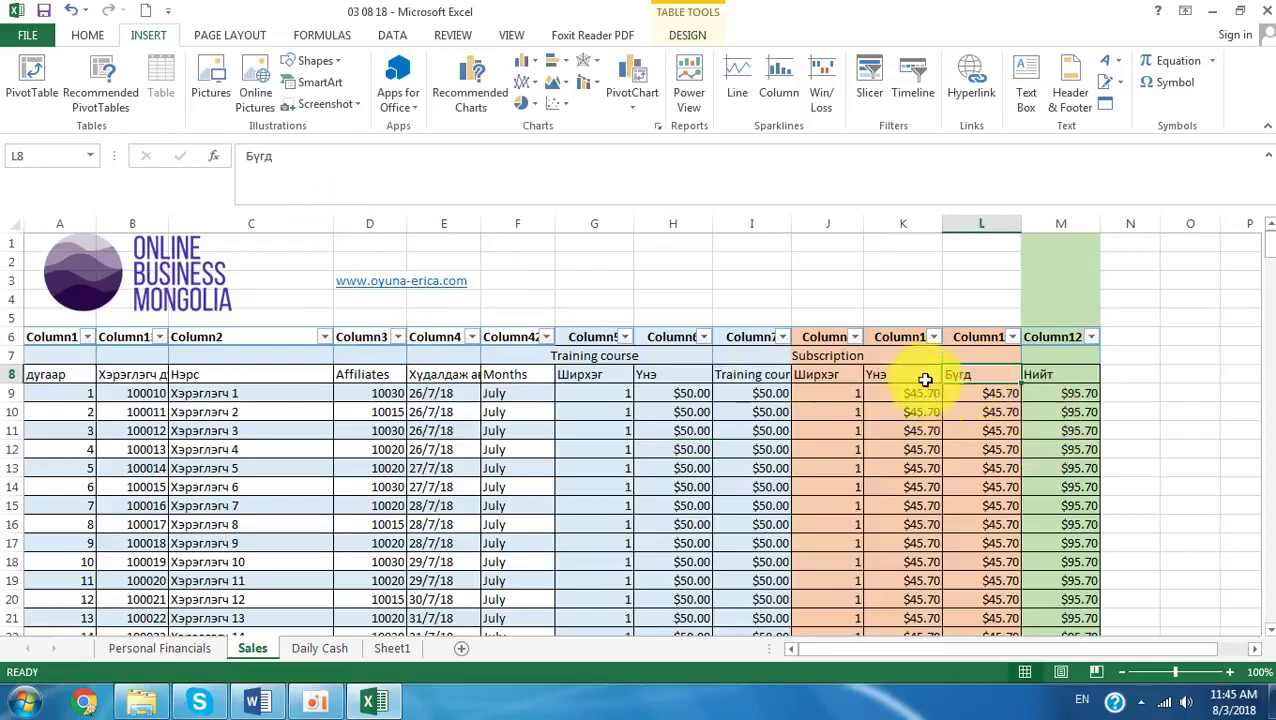
pyautogui.click(843, 355)
pyautogui.moveTo(320, 156); pyautogui.dragTo(181, 153)
pyautogui.rightClick(308, 162)
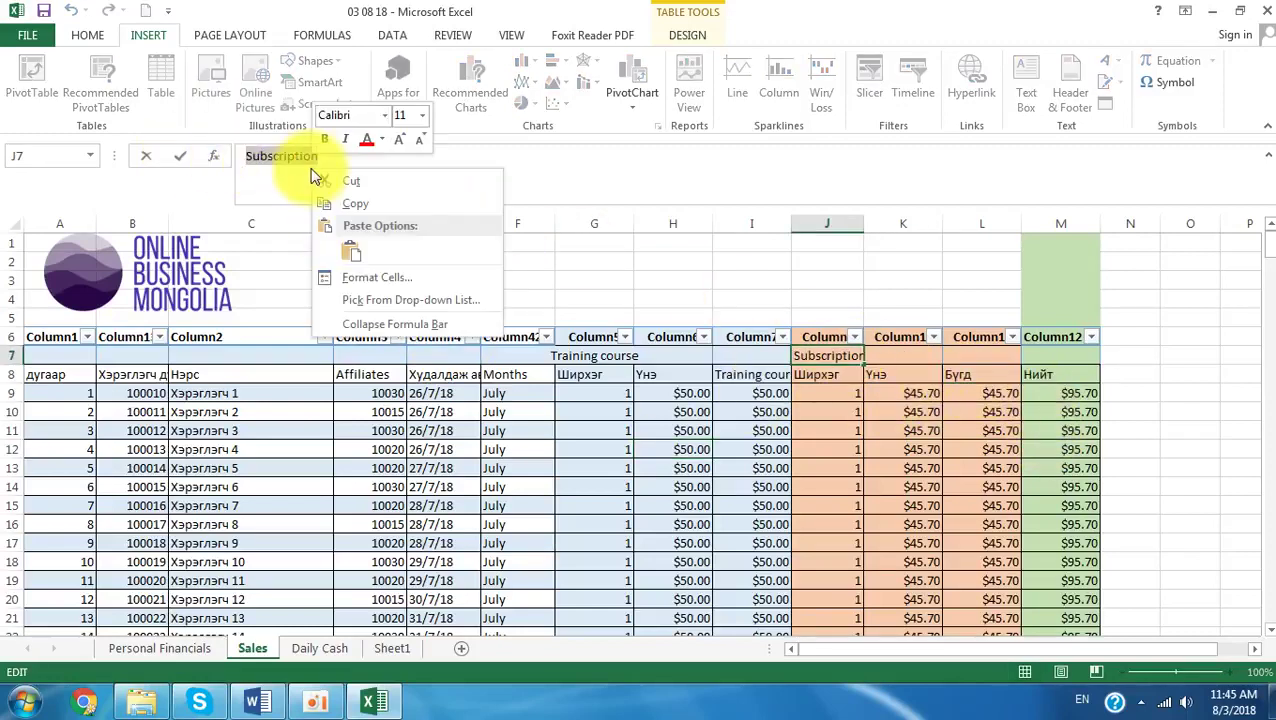
pyautogui.click(352, 205)
pyautogui.click(974, 377)
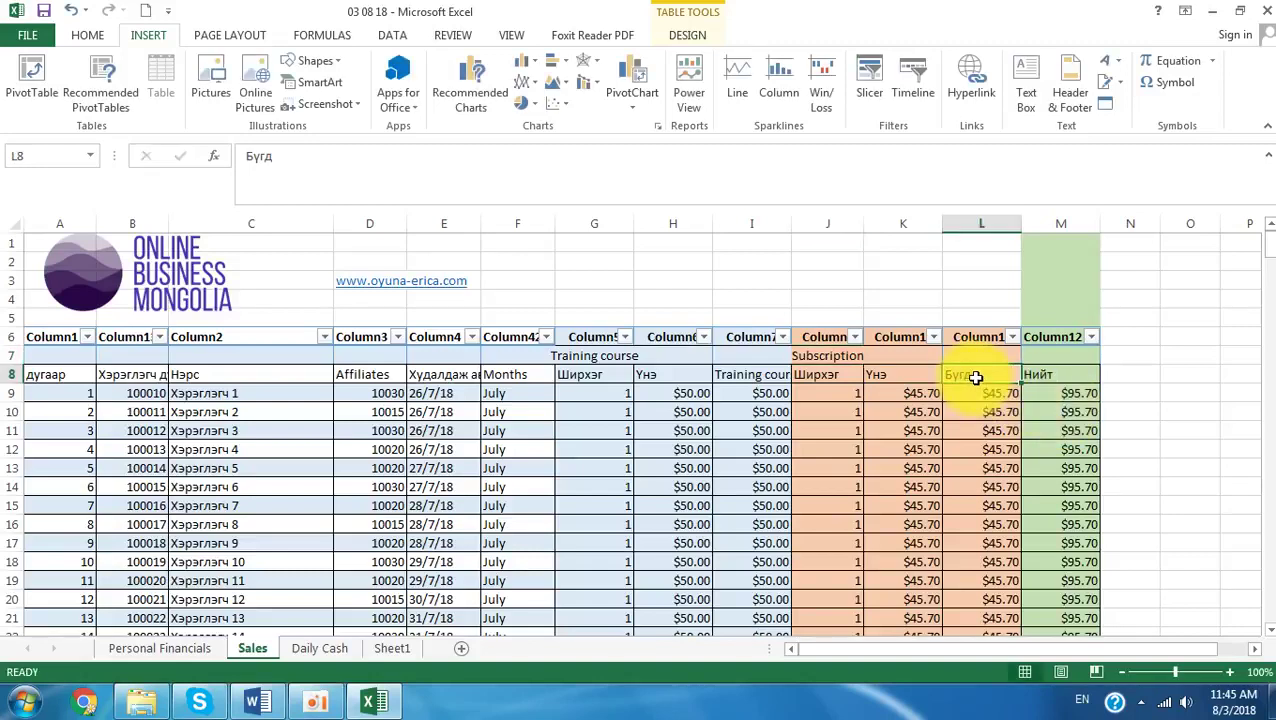
pyautogui.click(1080, 524)
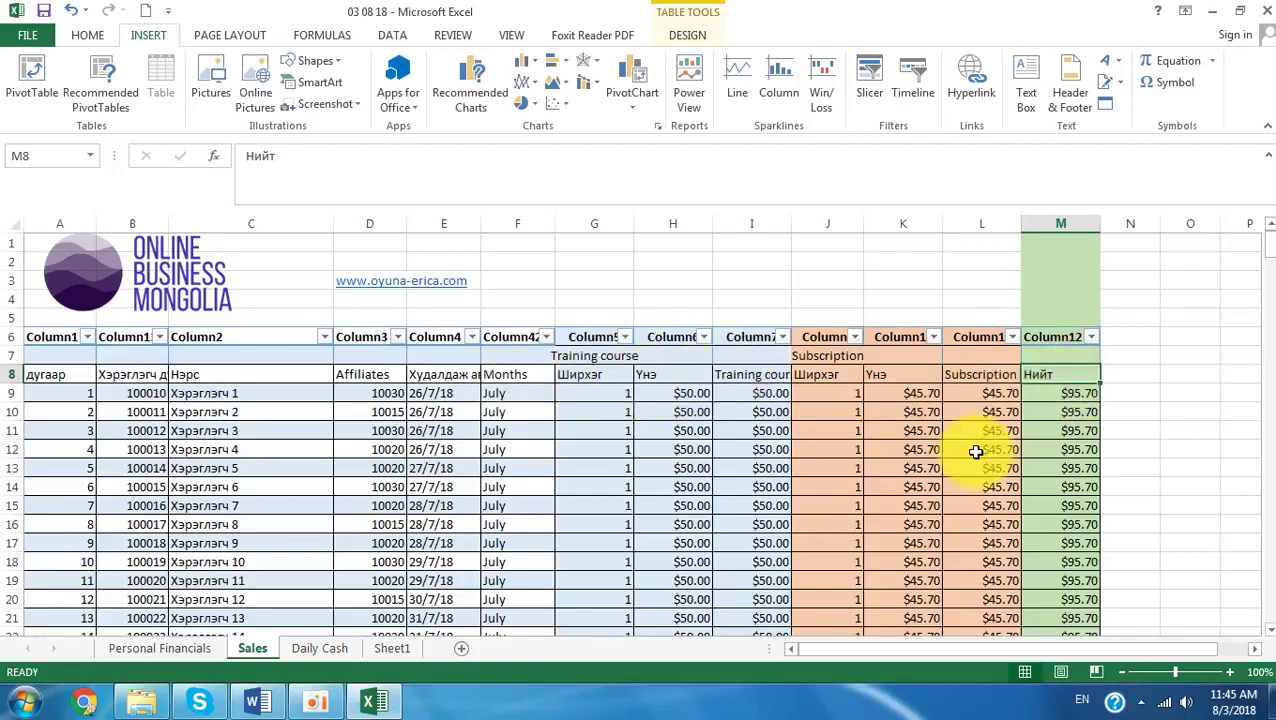
# Step: Create a pivot table from Sales range A8:M50, placed in the existing worksheet at cell O8
pyautogui.moveTo(60, 375); pyautogui.dragTo(1040, 505)
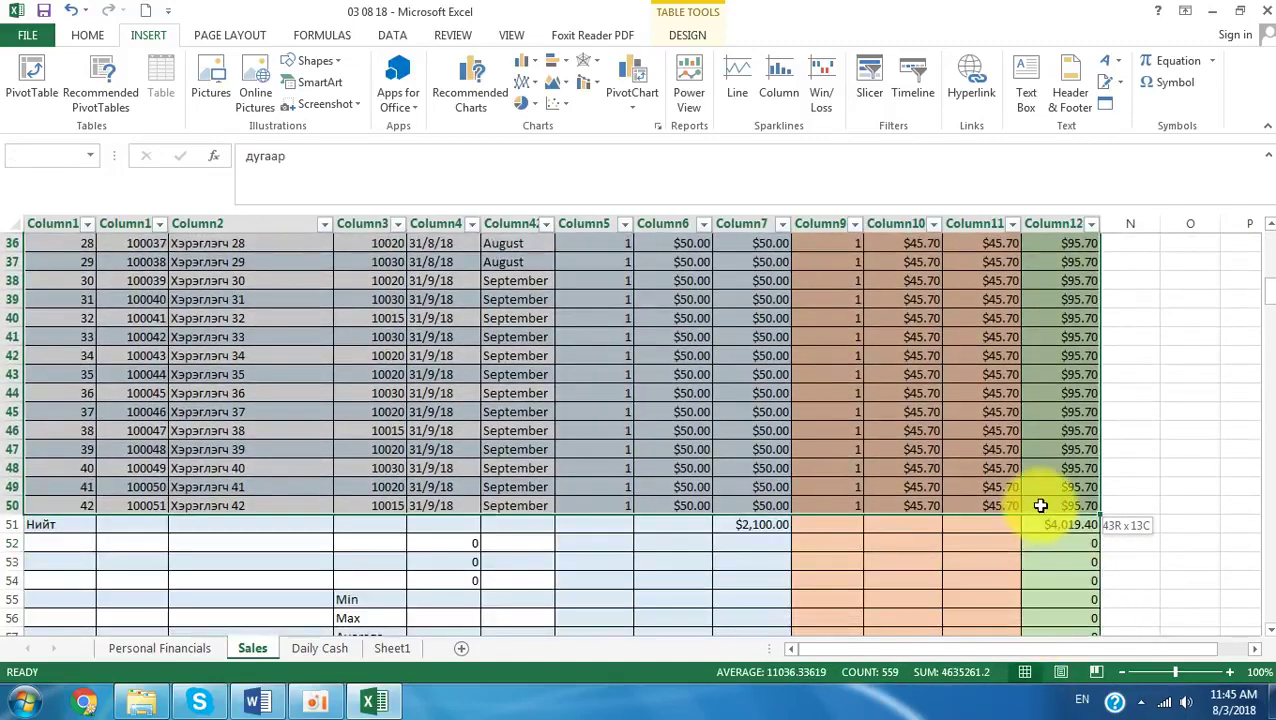
pyautogui.click(32, 85)
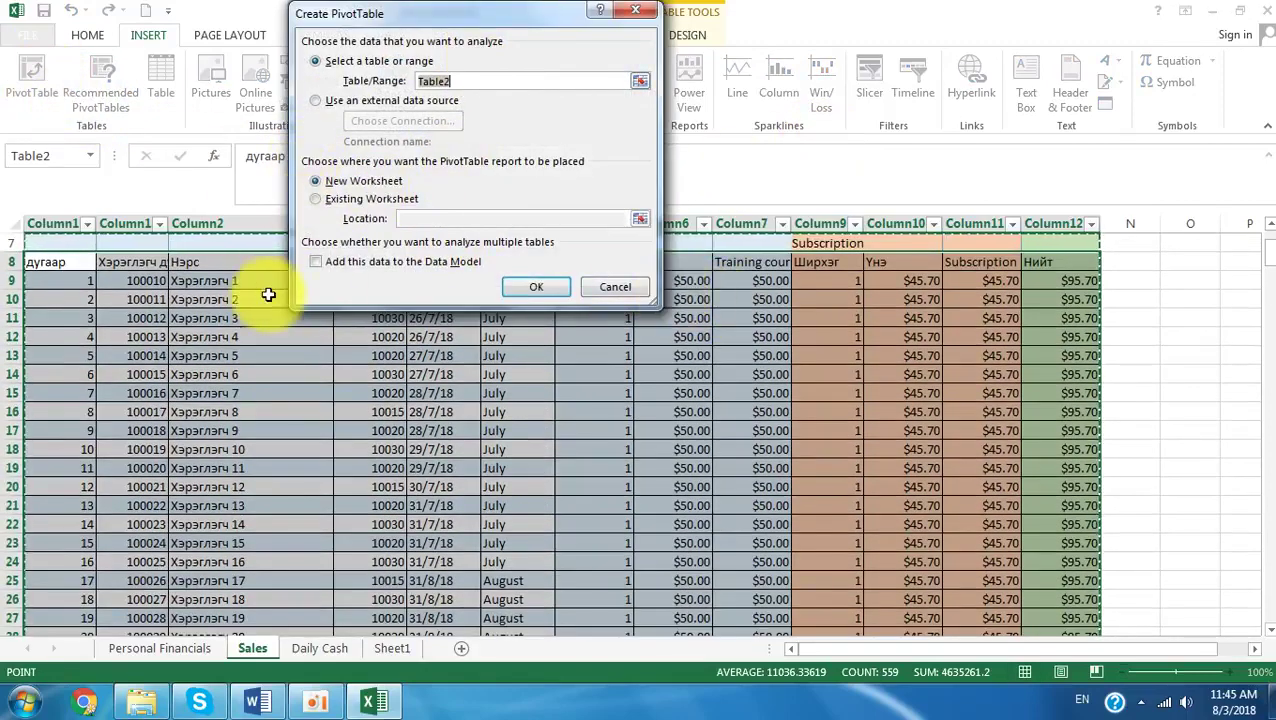
pyautogui.moveTo(63, 256); pyautogui.dragTo(1040, 511)
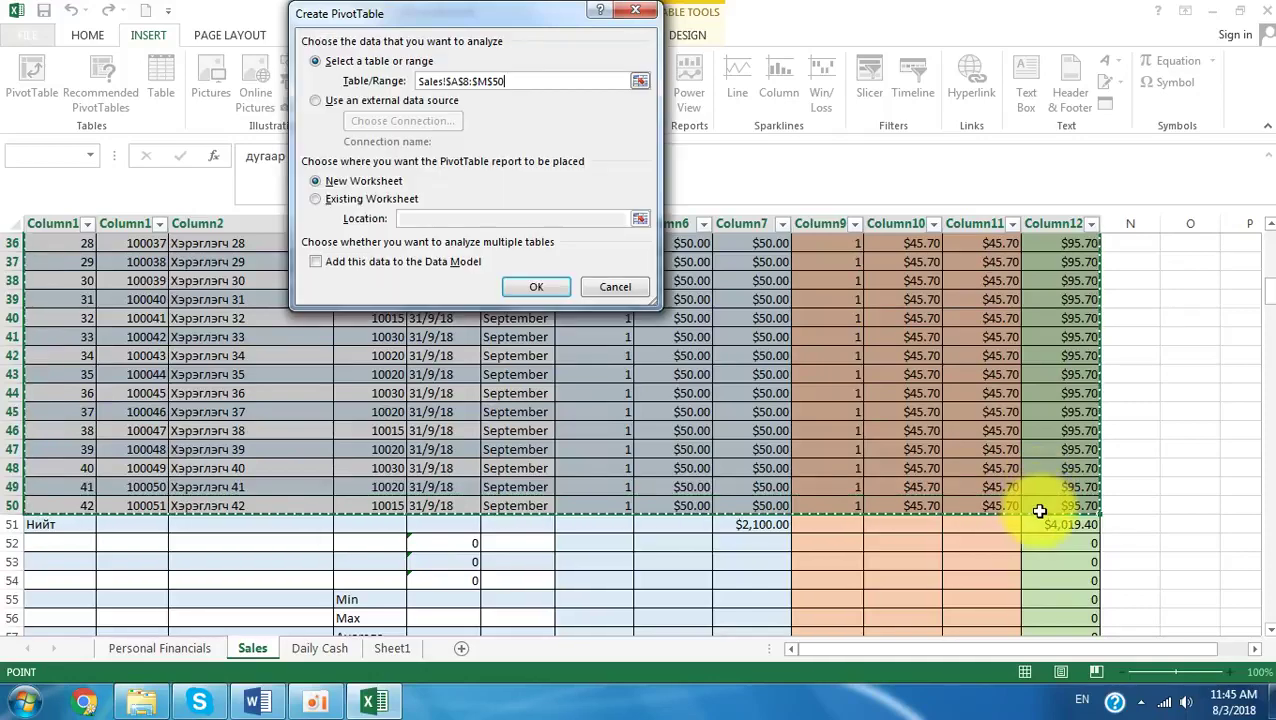
pyautogui.click(335, 200)
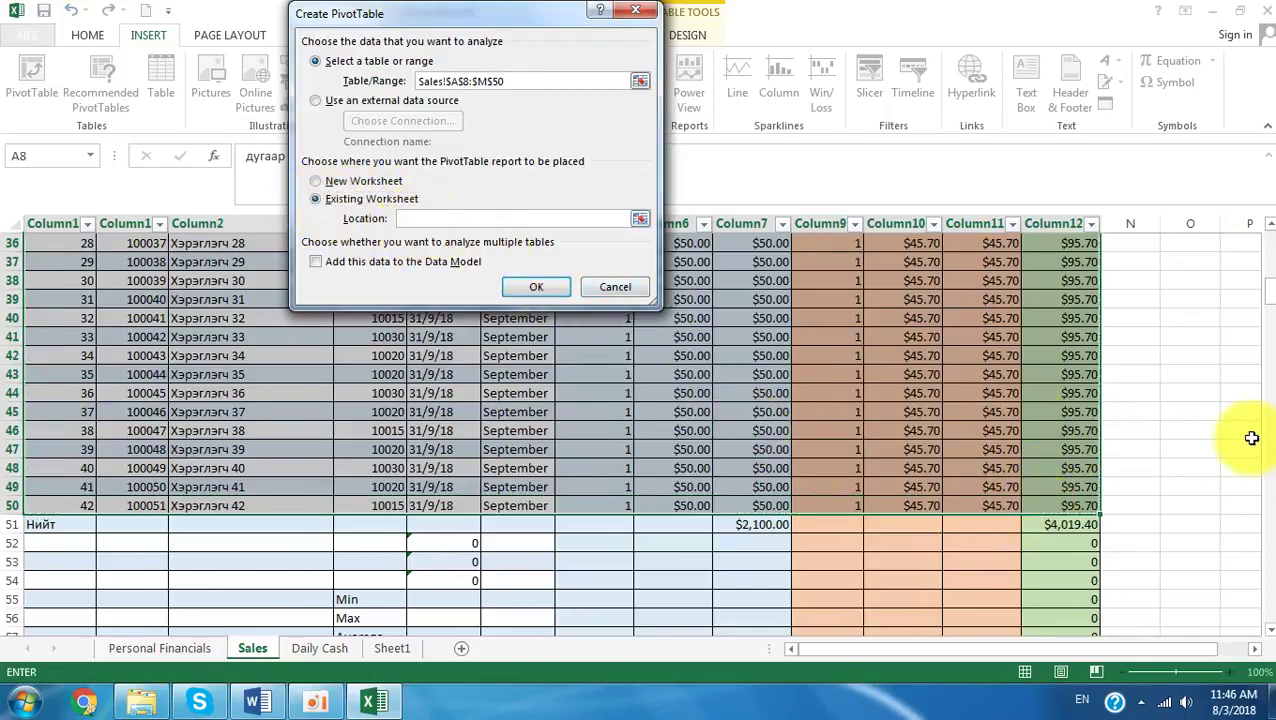
pyautogui.scroll(12, 1210, 300)
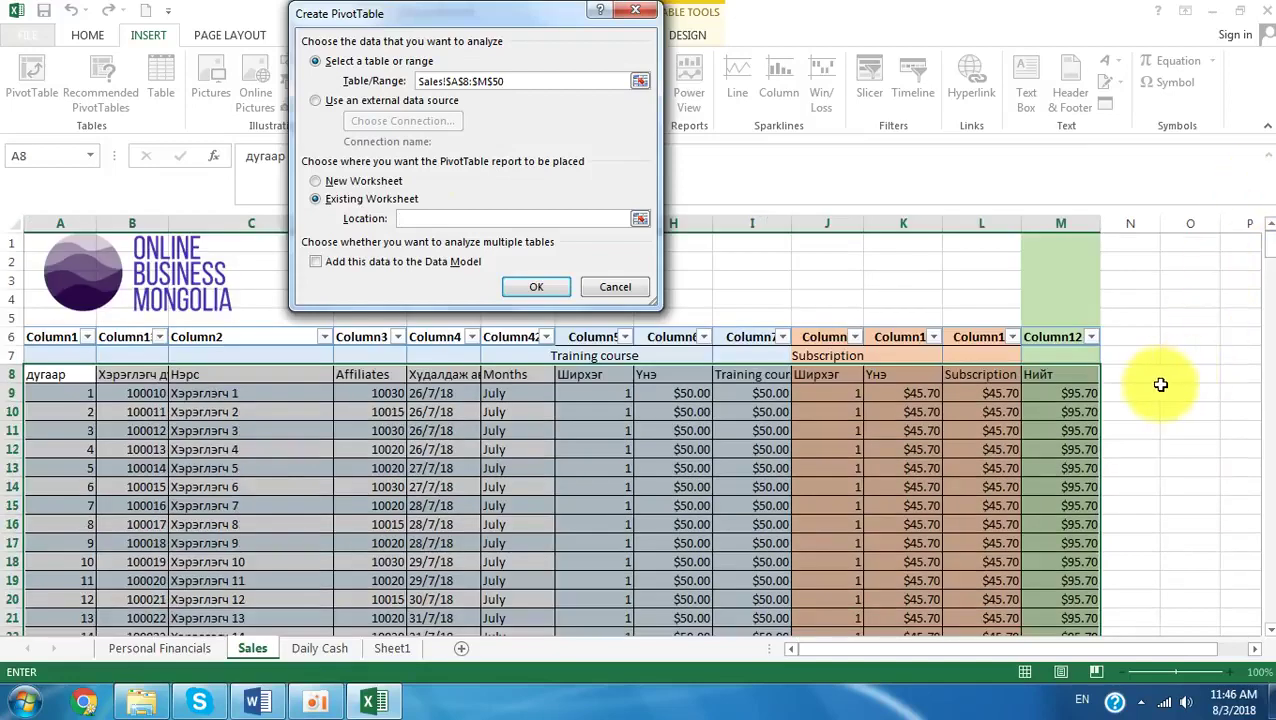
pyautogui.click(532, 285)
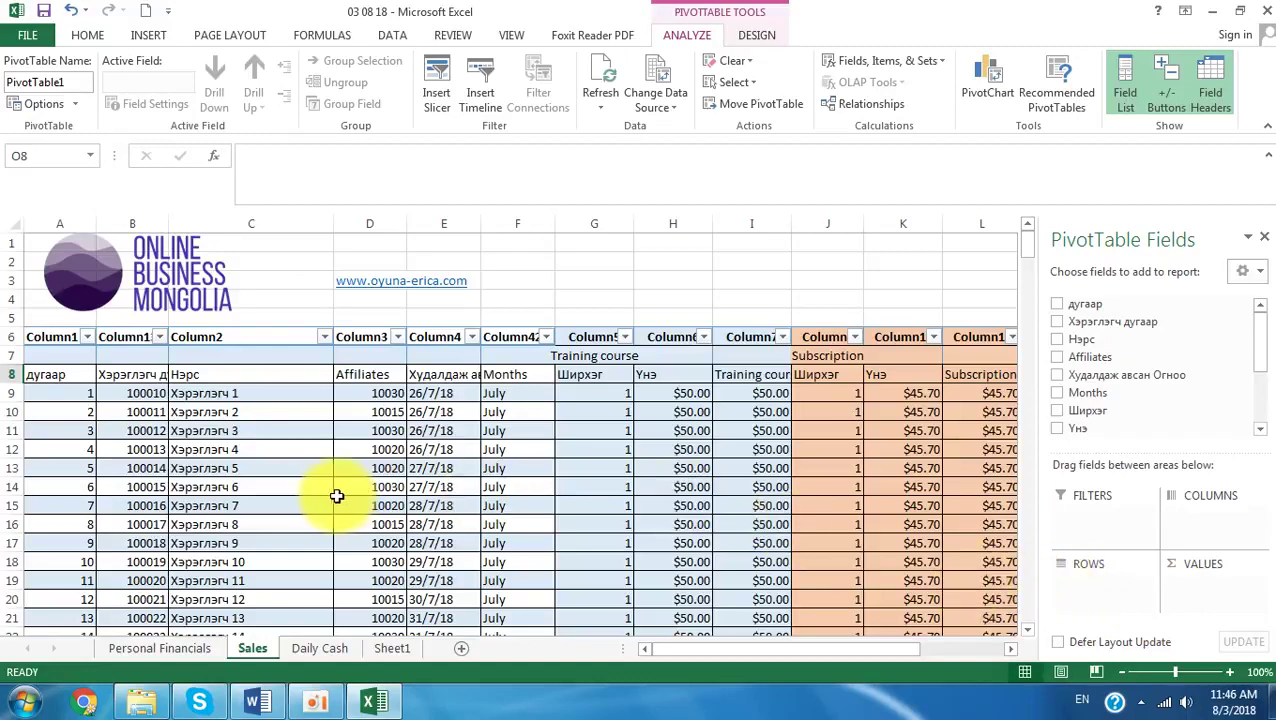
# Step: Put Affiliates in the pivot table's rows and the sum of Нийт in its values, and bring the result into view
pyautogui.click(1058, 358)
pyautogui.moveTo(1190, 585); pyautogui.dragTo(1105, 590)
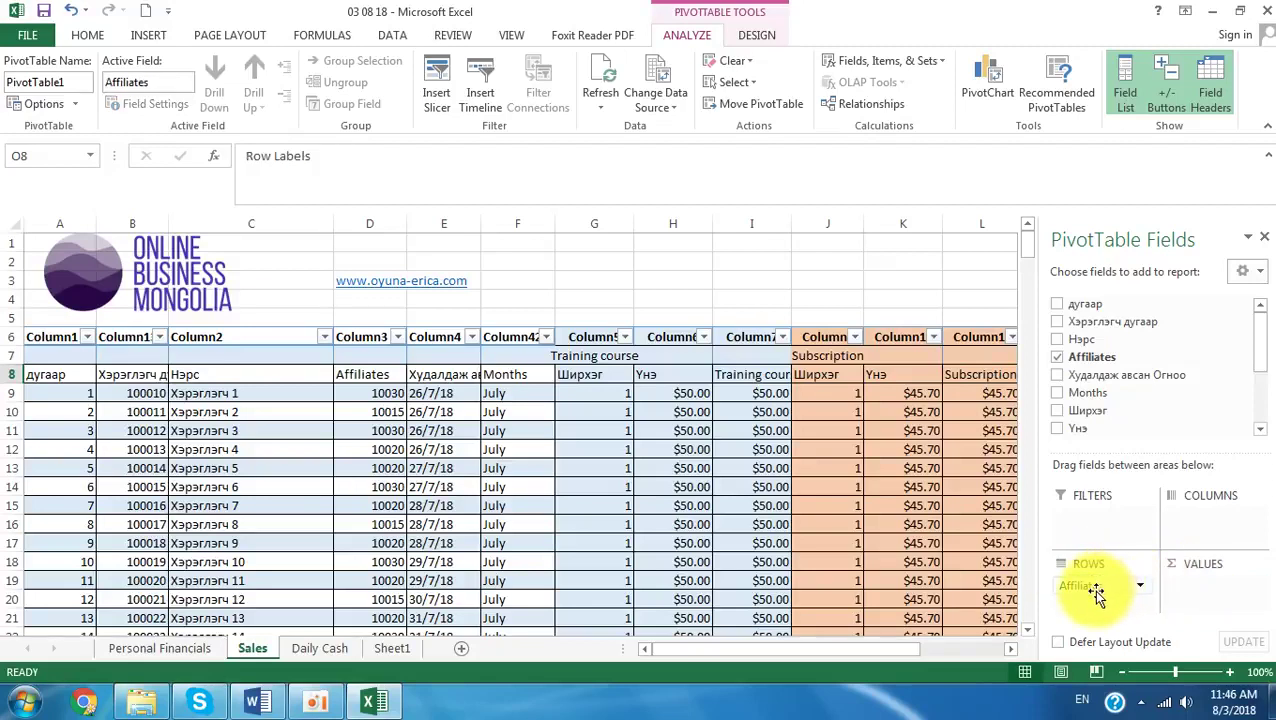
pyautogui.moveTo(1262, 361); pyautogui.dragTo(1262, 413)
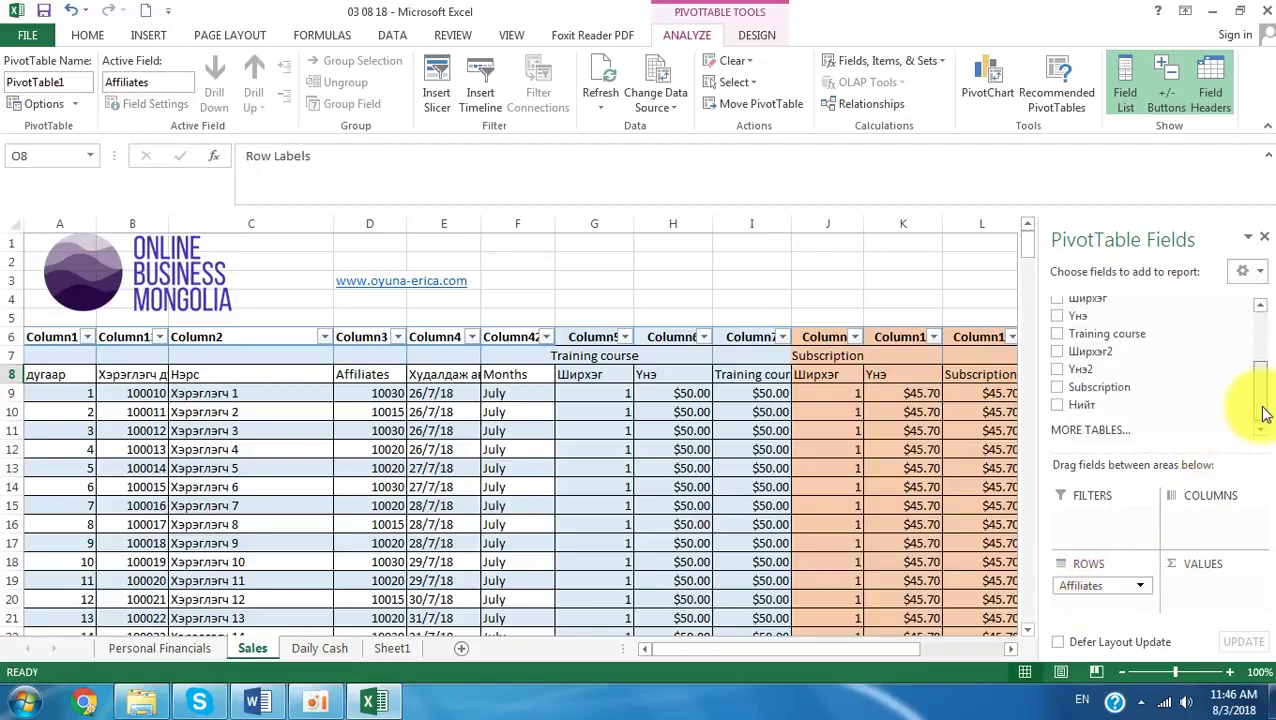
pyautogui.click(1057, 402)
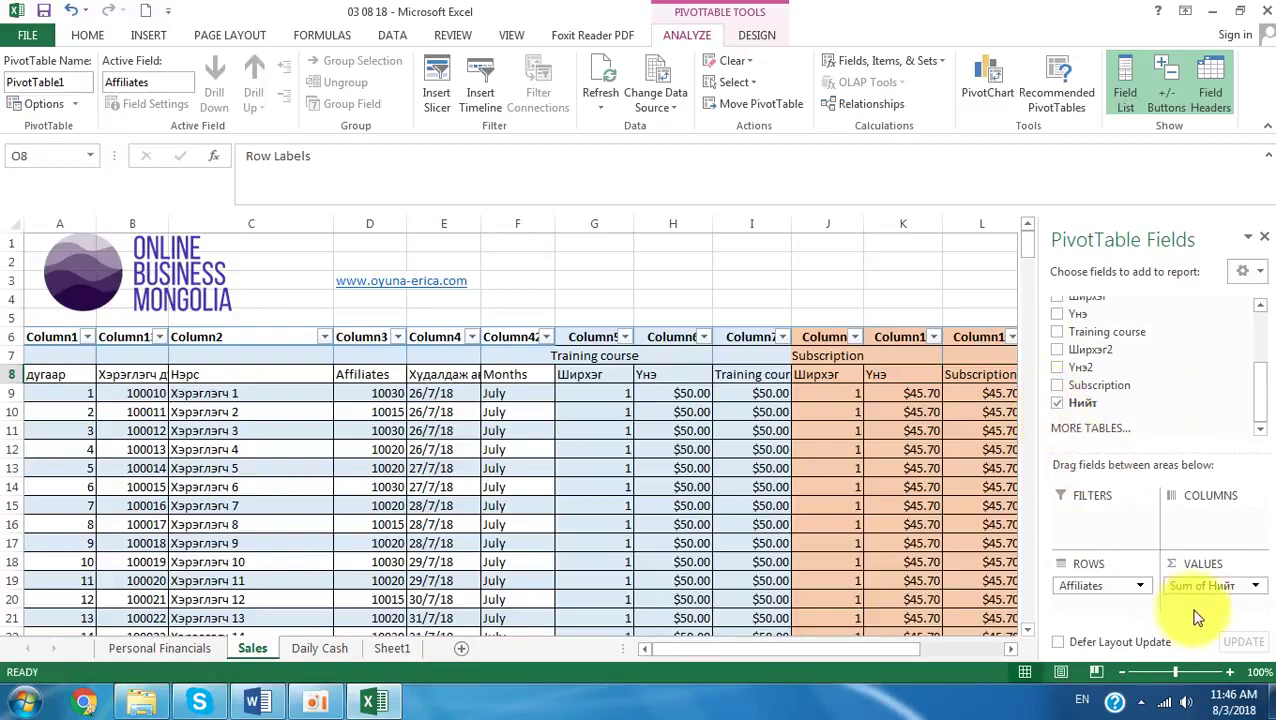
pyautogui.click(910, 580)
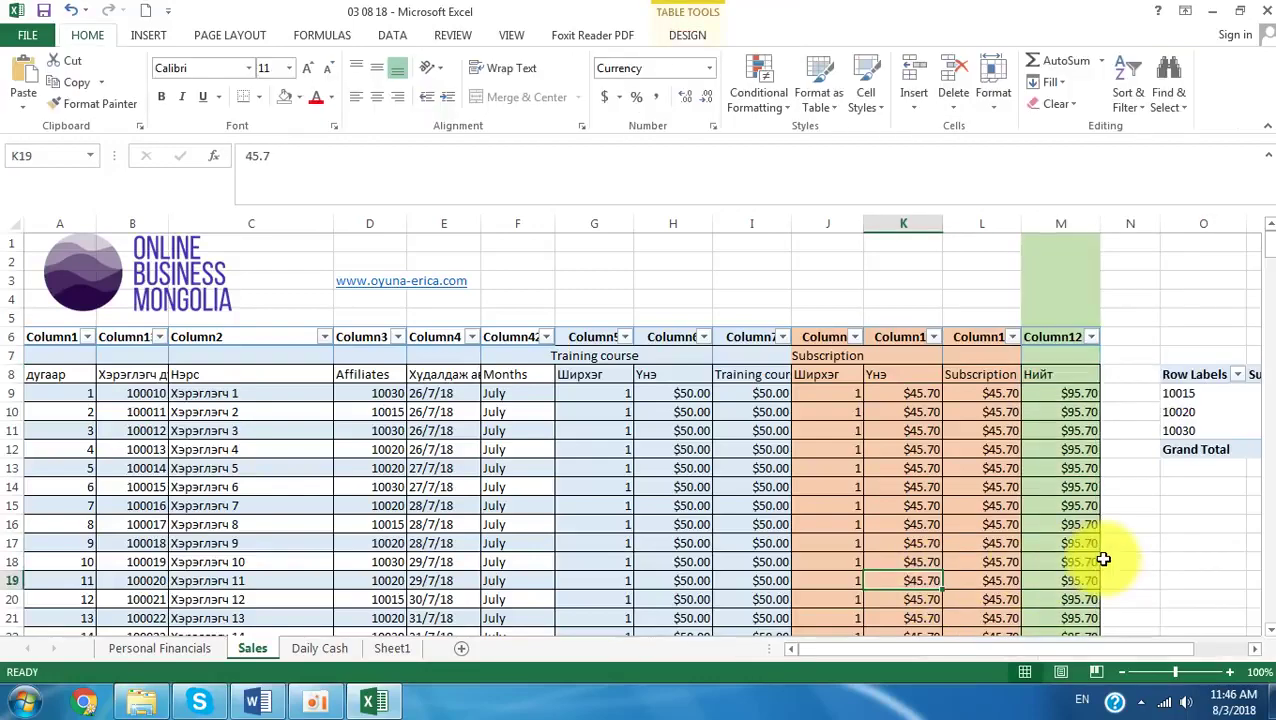
pyautogui.click(1255, 649)
pyautogui.click(1255, 649)
pyautogui.click(1255, 649)
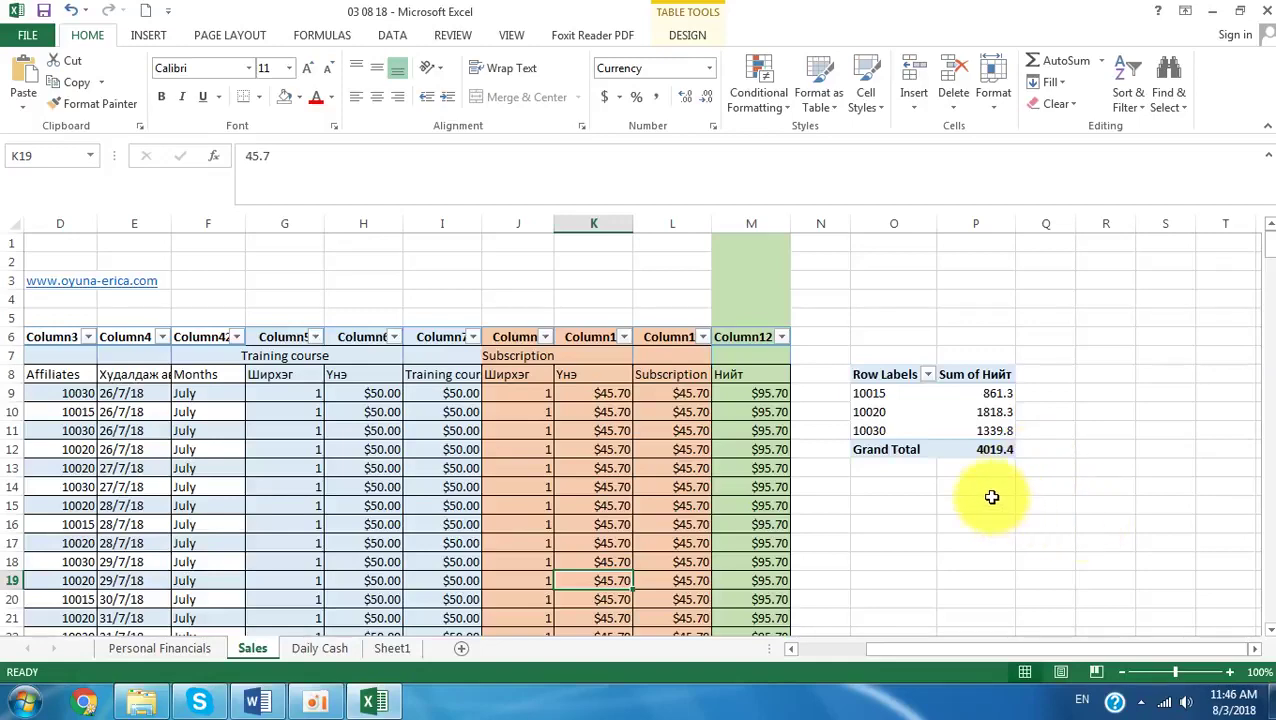
# Step: Add the Months field to the pivot table's rows beneath Affiliates and review the monthly breakdown
pyautogui.click(945, 428)
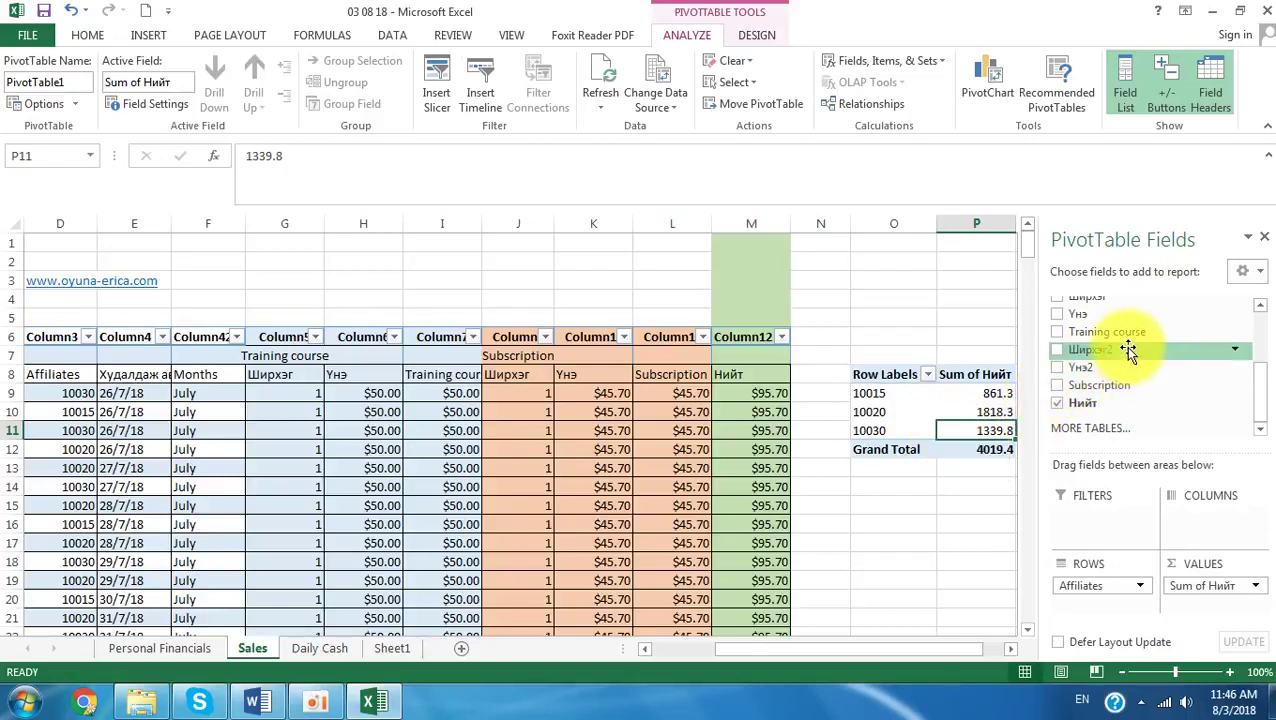
pyautogui.moveTo(1256, 370); pyautogui.dragTo(1256, 319)
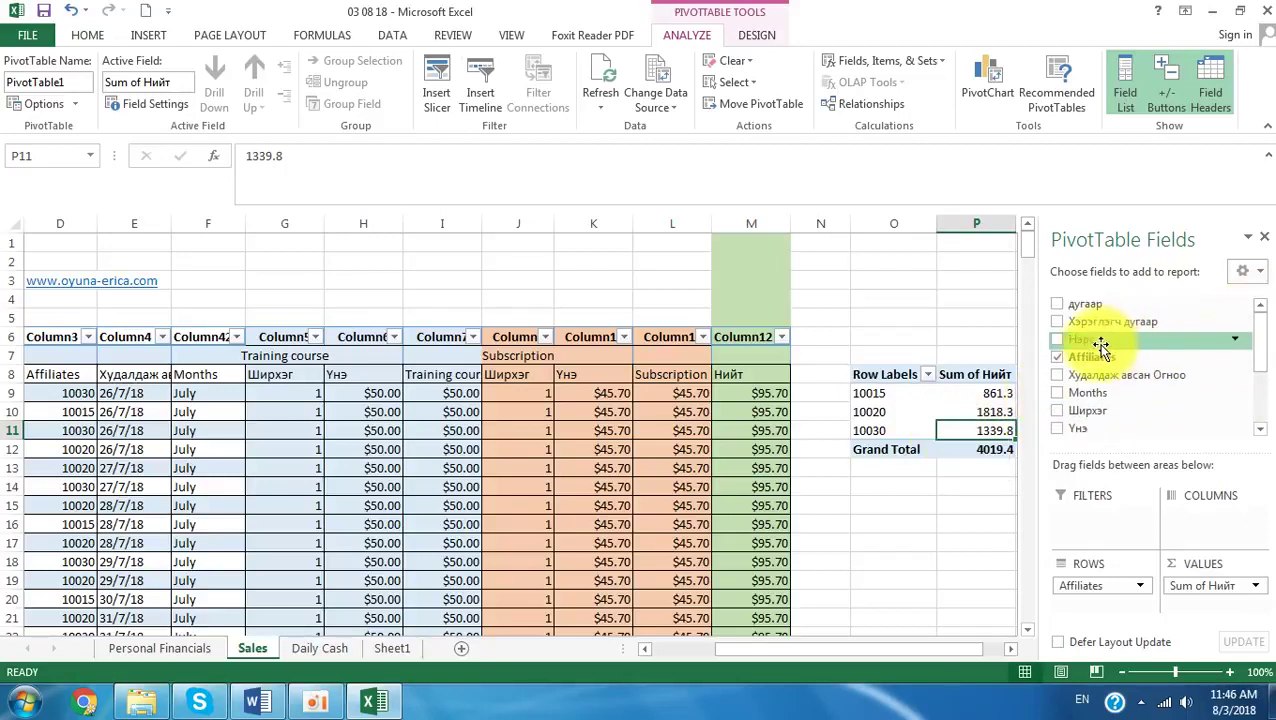
pyautogui.click(1057, 393)
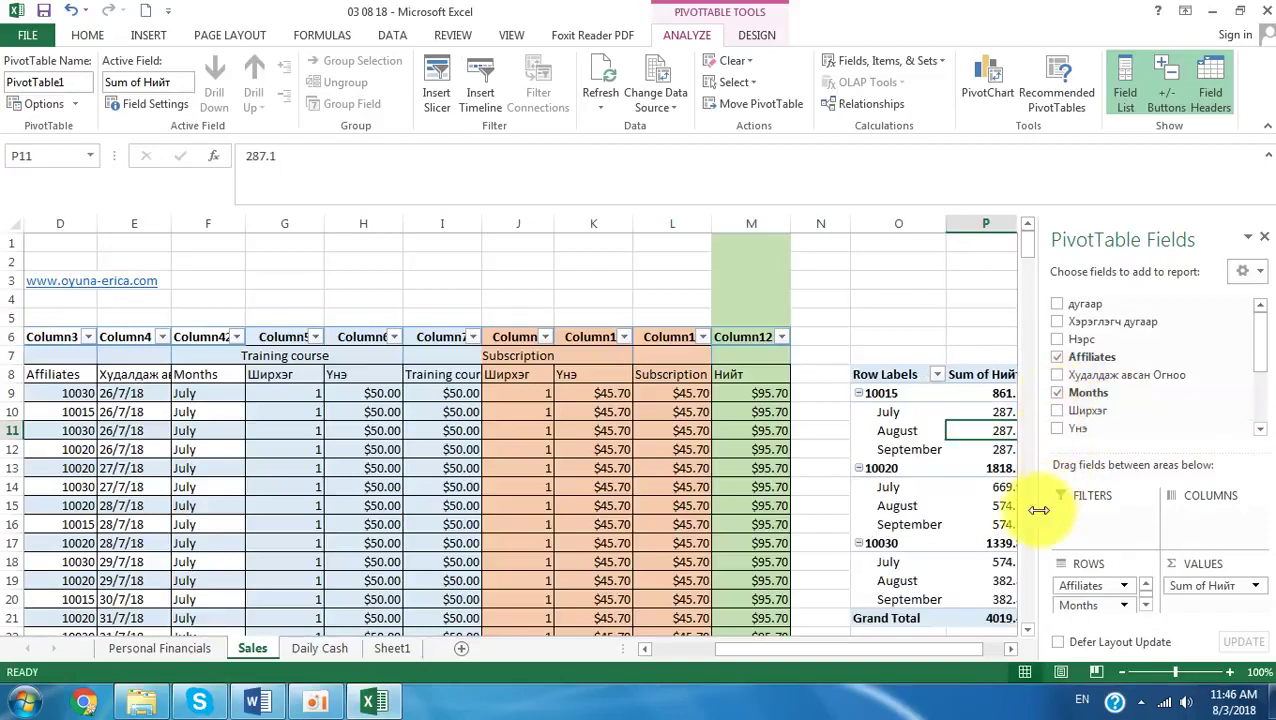
pyautogui.click(893, 543)
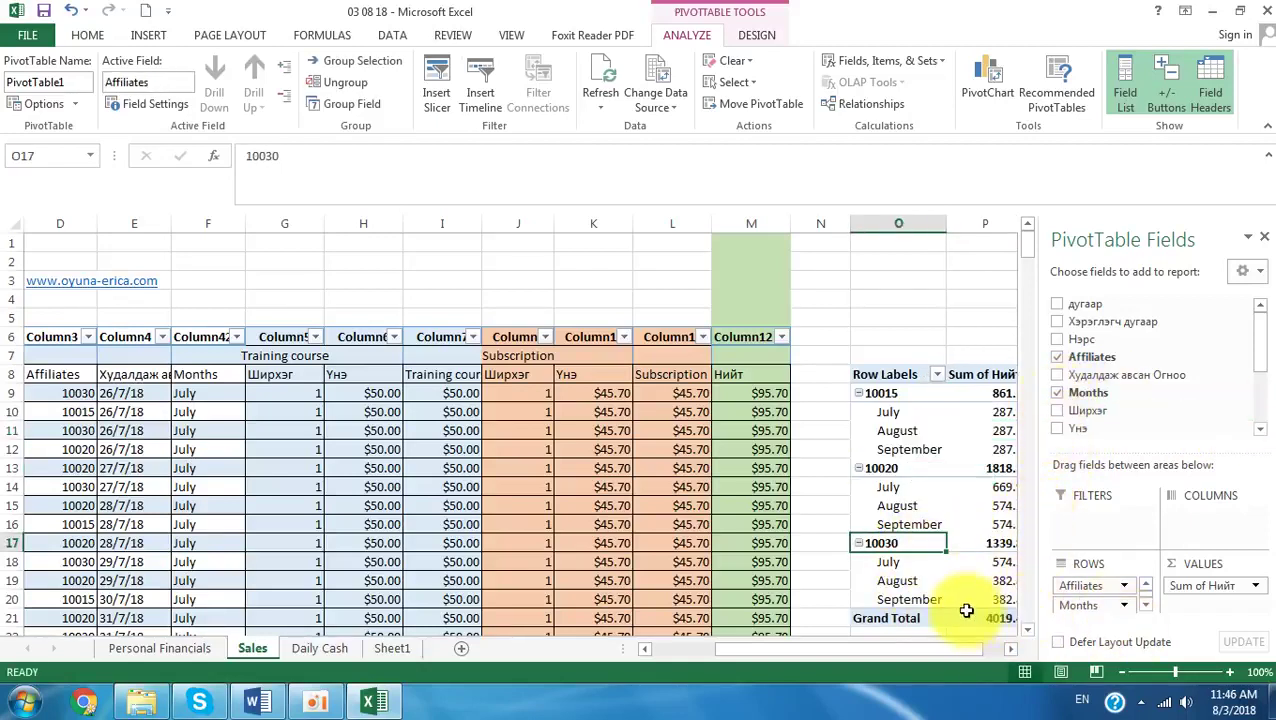
pyautogui.click(822, 488)
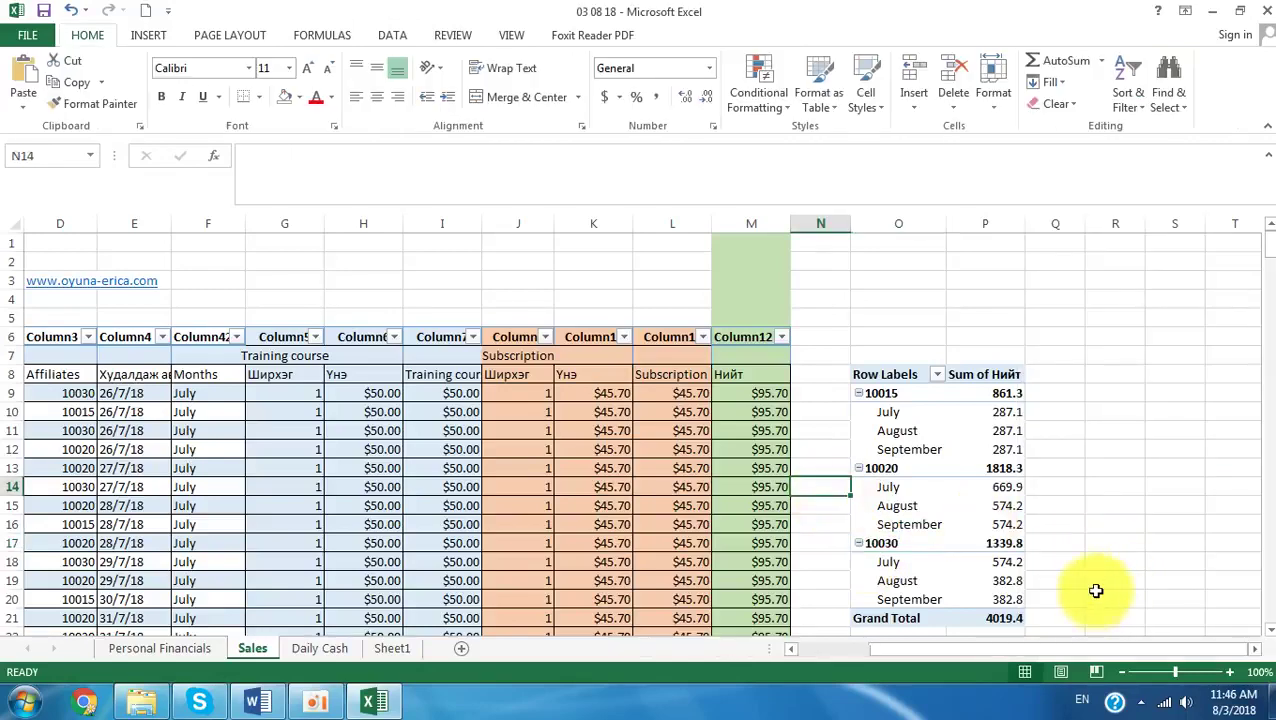
pyautogui.scroll(-1, 963, 500)
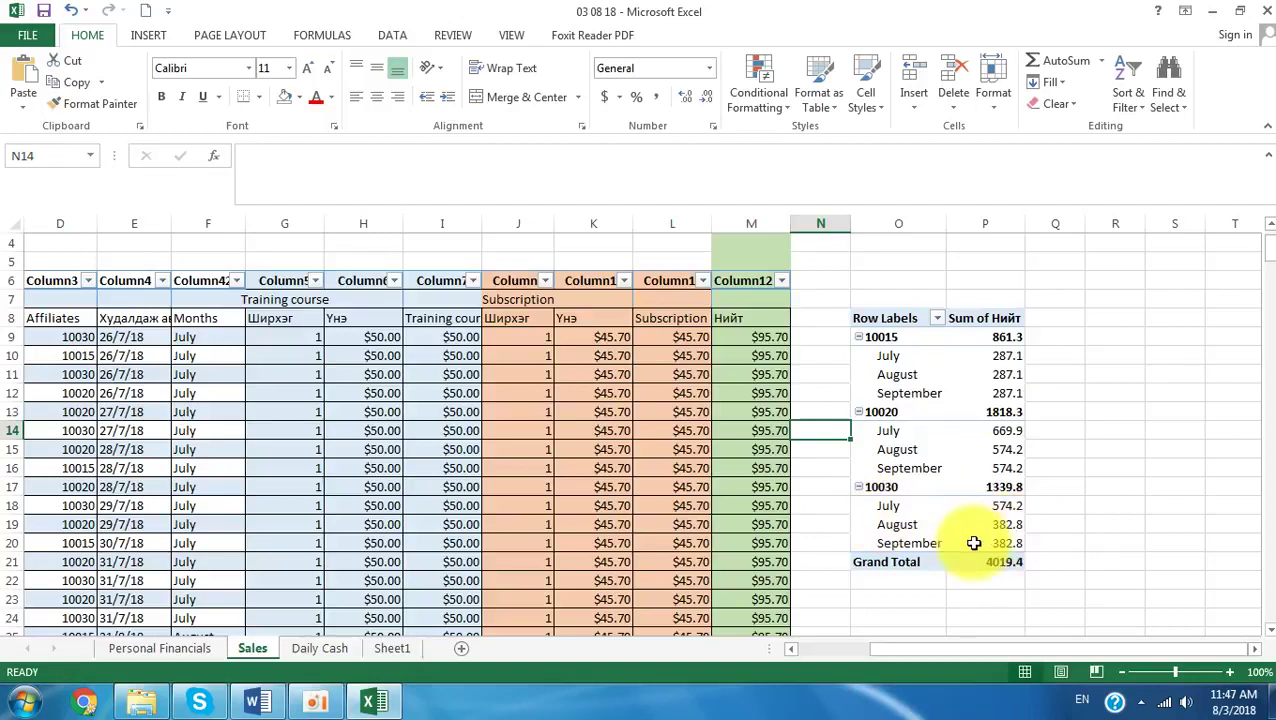
# Step: Move the Months field from the pivot table's rows to its report filters
pyautogui.click(968, 450)
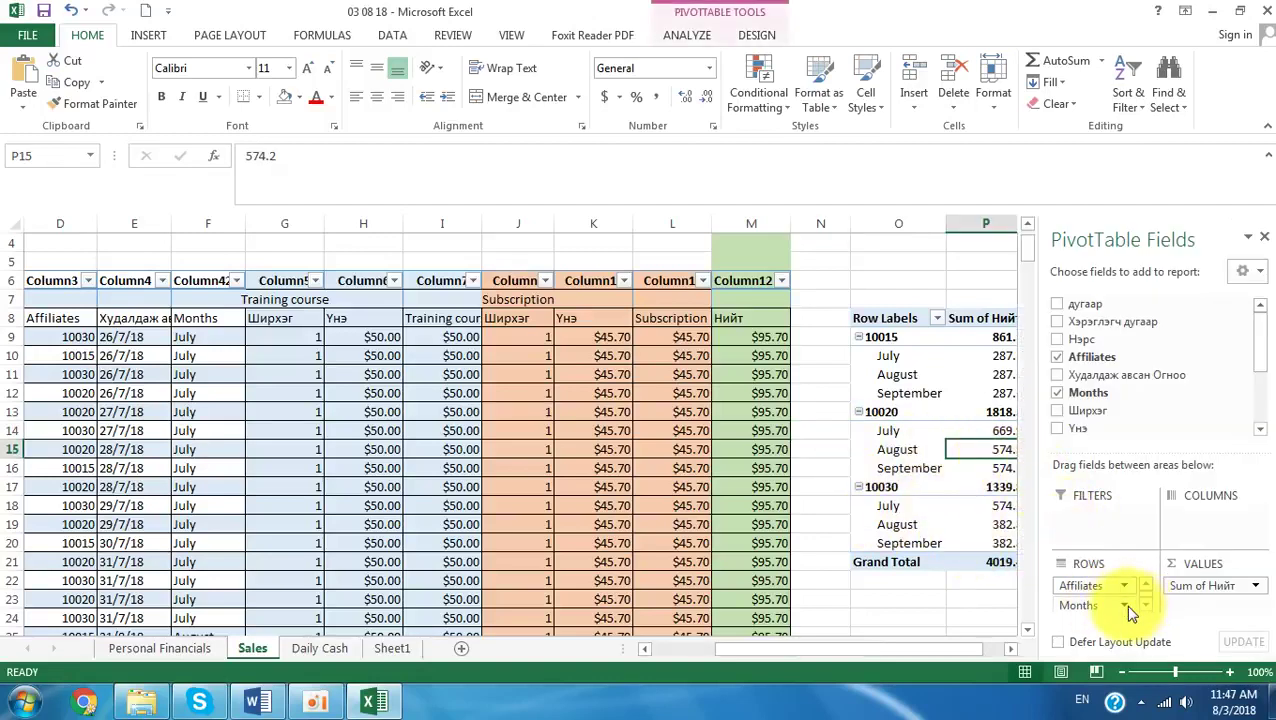
pyautogui.moveTo(1130, 612); pyautogui.dragTo(1096, 502)
pyautogui.click(958, 482)
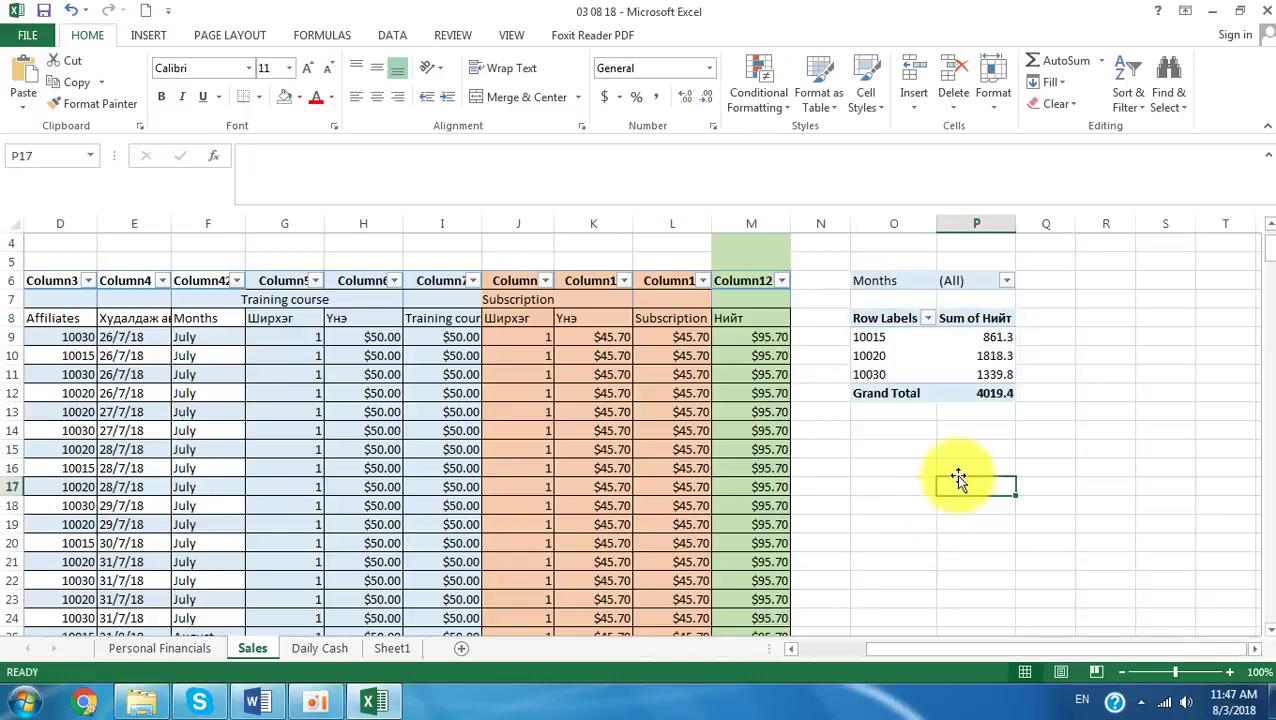
# Step: Try the pivot table's Months filter with July and with August
pyautogui.click(1008, 284)
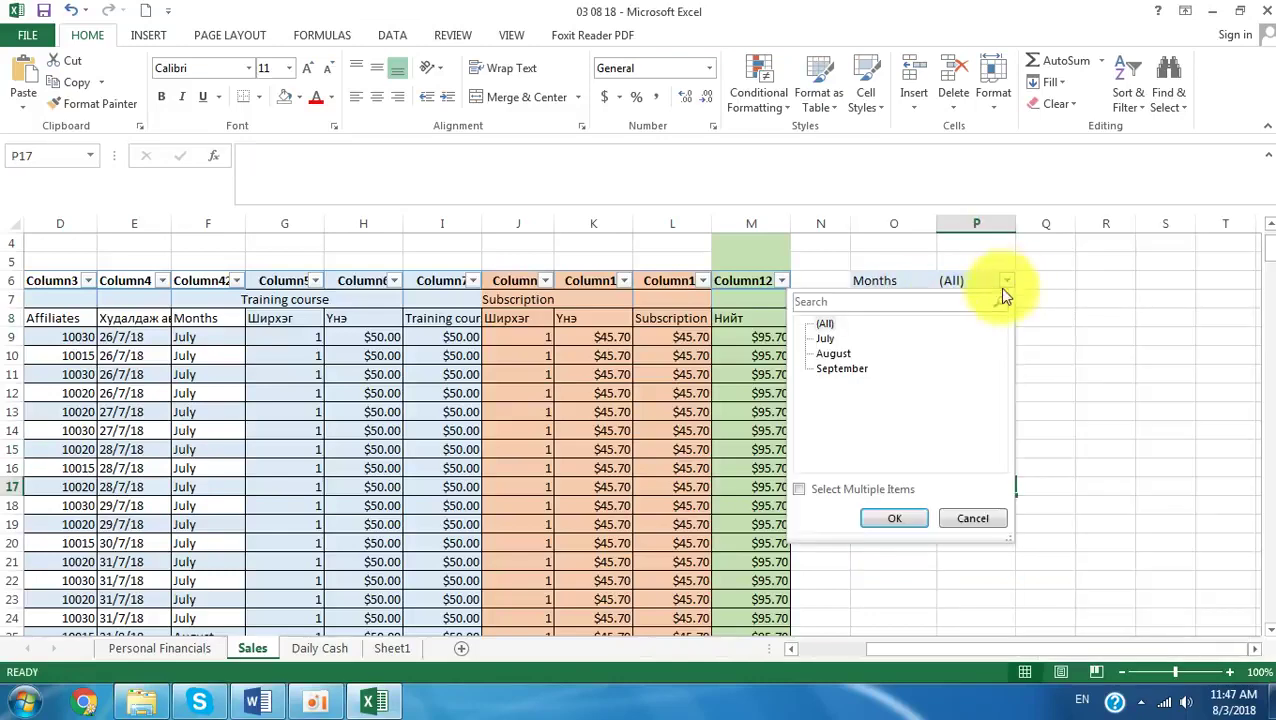
pyautogui.click(912, 520)
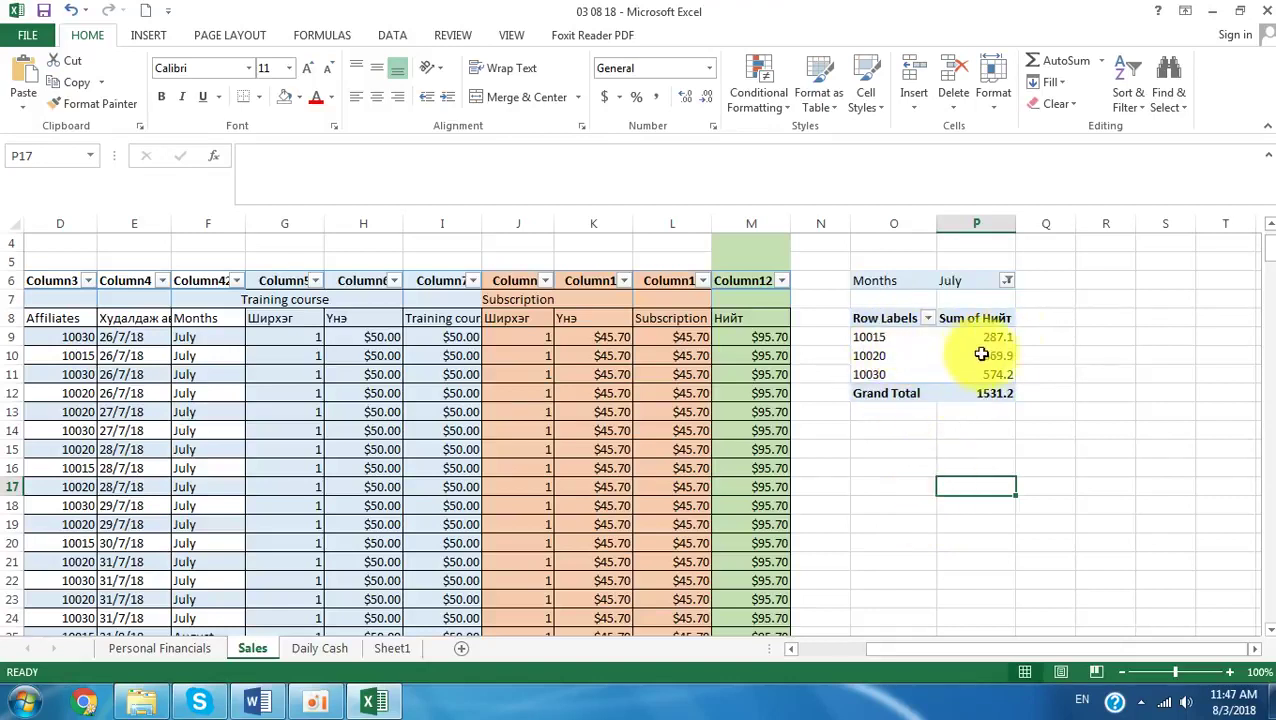
pyautogui.click(1007, 281)
pyautogui.click(830, 353)
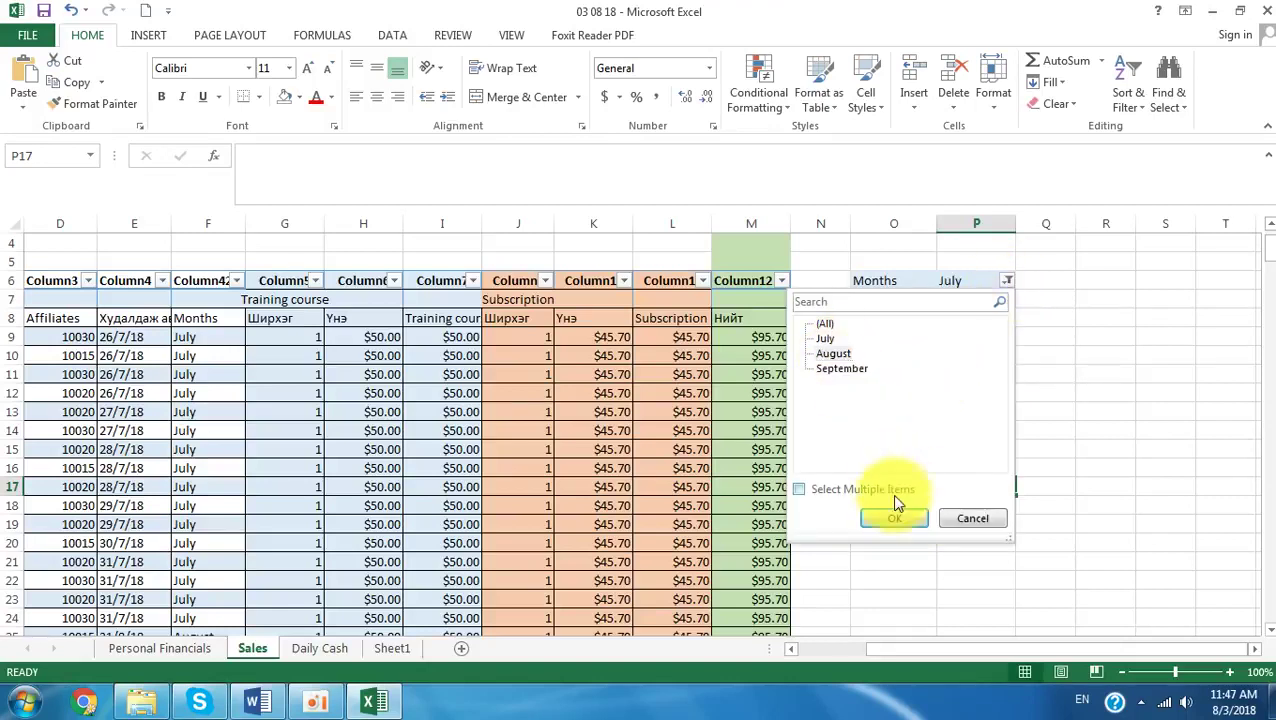
pyautogui.click(894, 515)
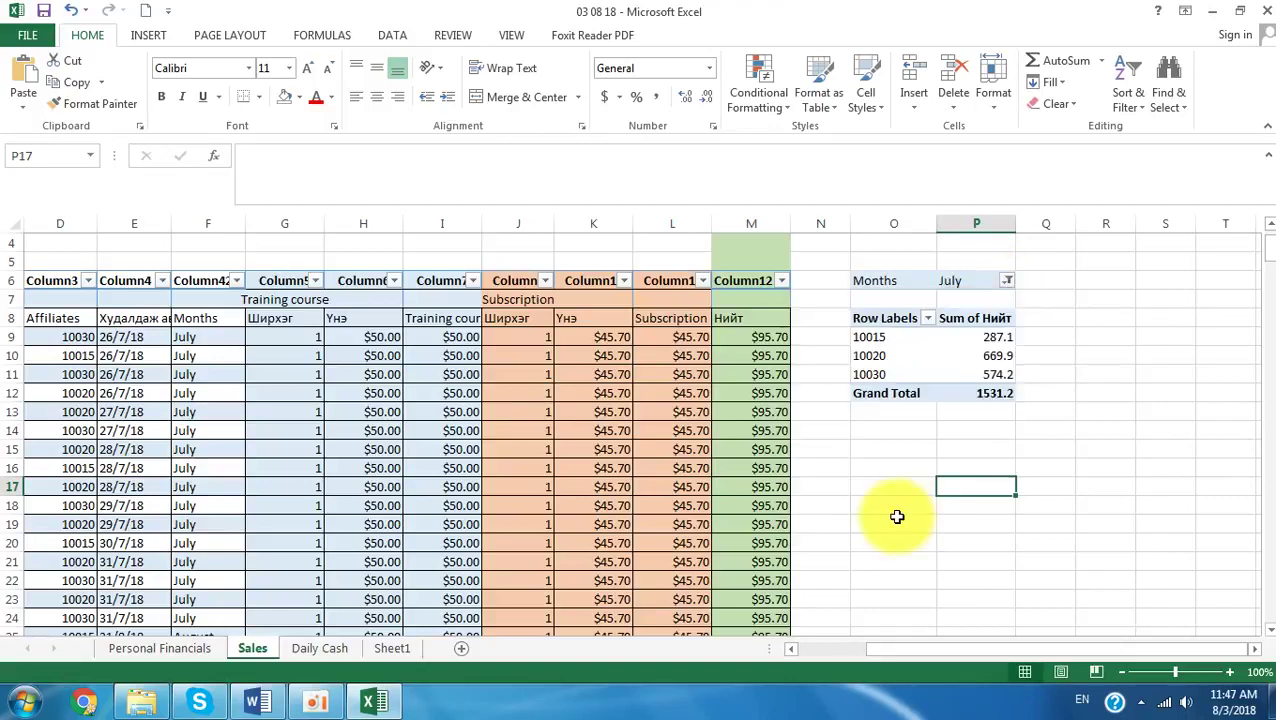
# Step: Set the pivot table's Months filter to September
pyautogui.click(1007, 281)
pyautogui.click(842, 368)
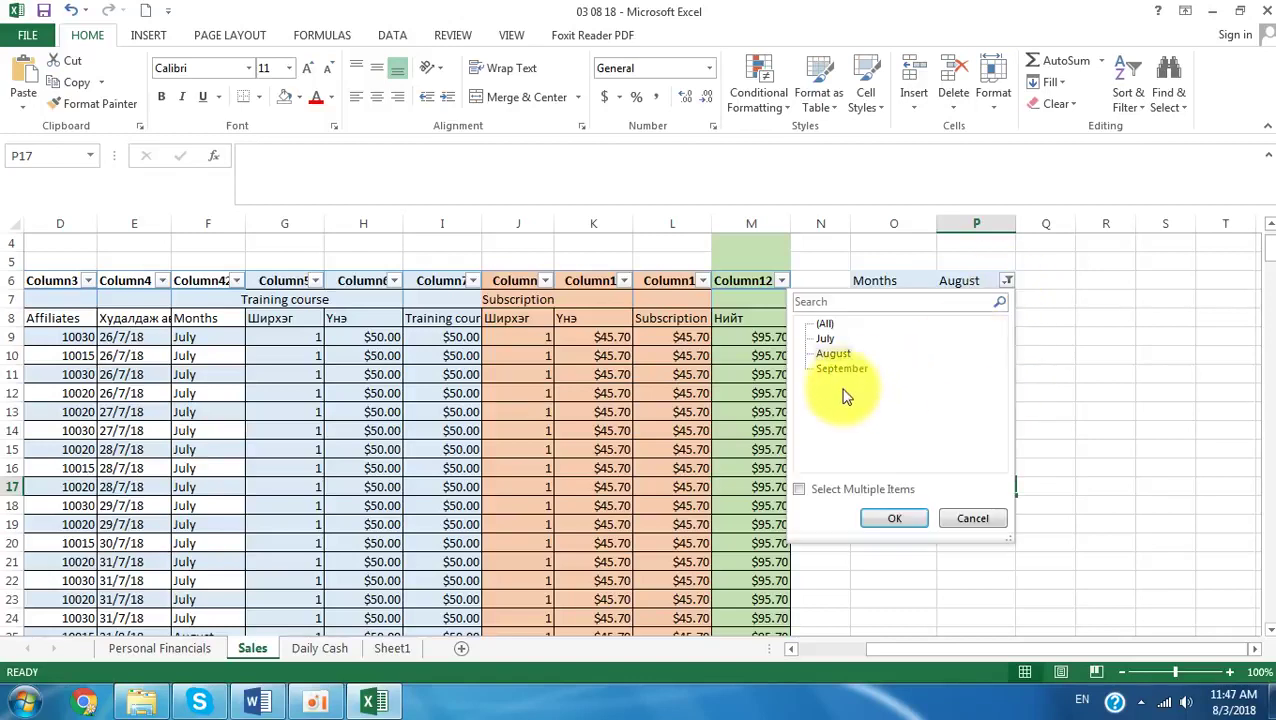
pyautogui.click(898, 520)
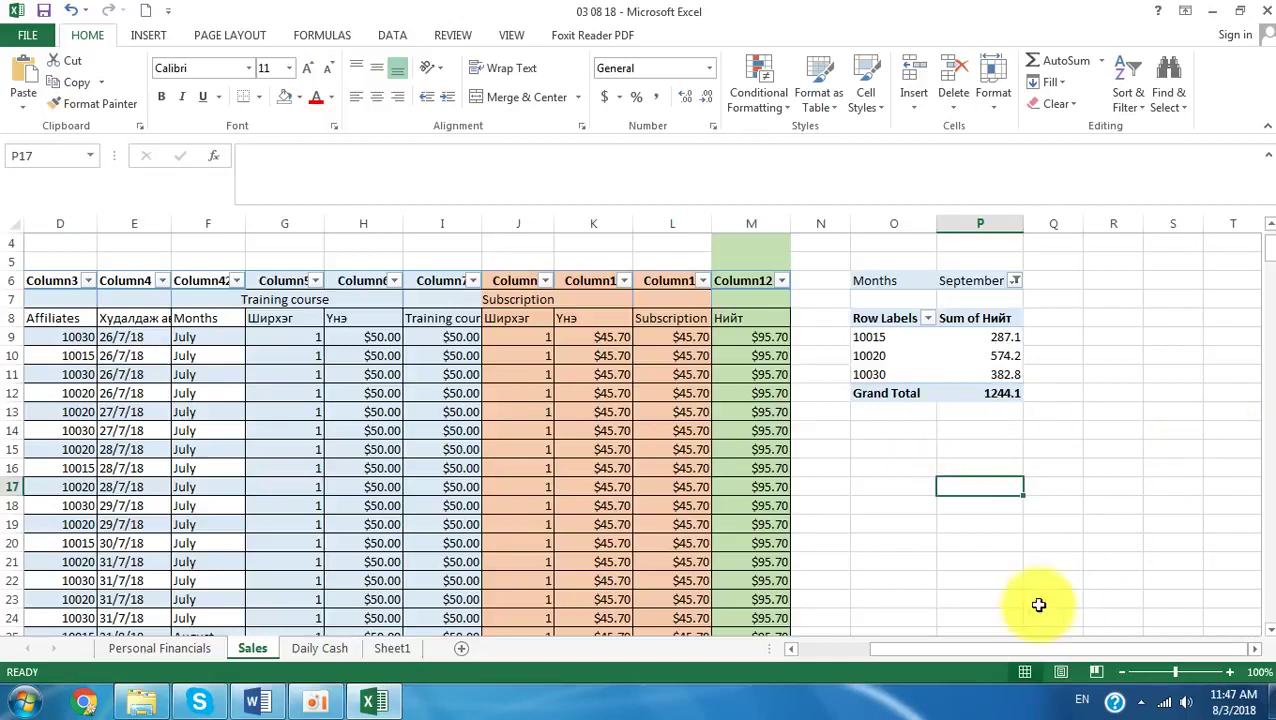
# Step: Add the Training course and Subscription sums to the pivot table's values and check both figures for affiliate 10015
pyautogui.click(970, 391)
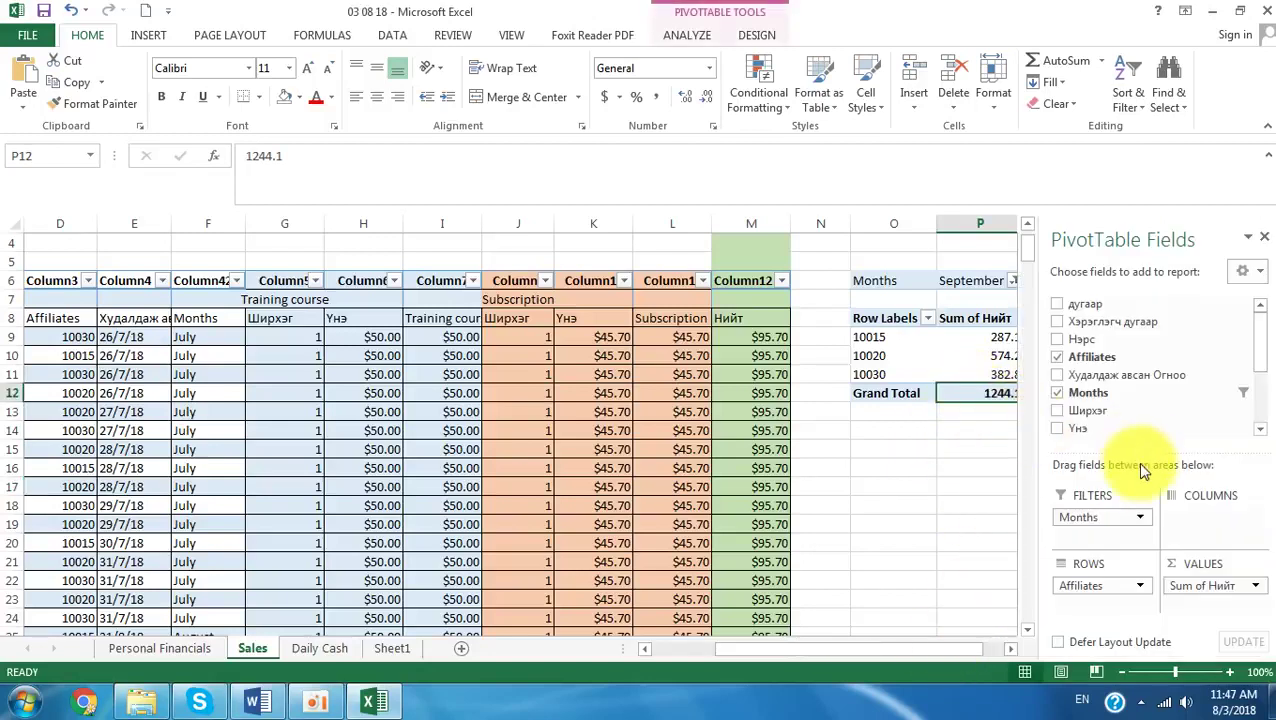
pyautogui.click(1258, 397)
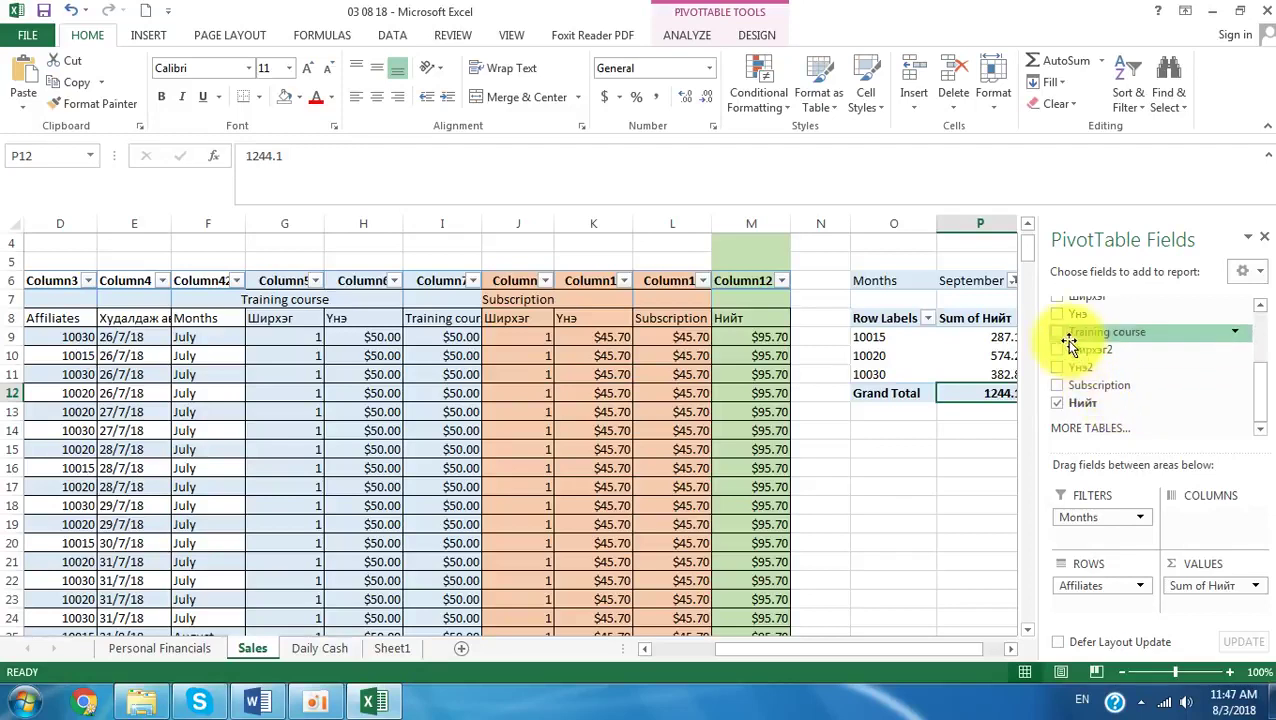
pyautogui.moveTo(1063, 343); pyautogui.dragTo(1172, 597)
pyautogui.click(1057, 385)
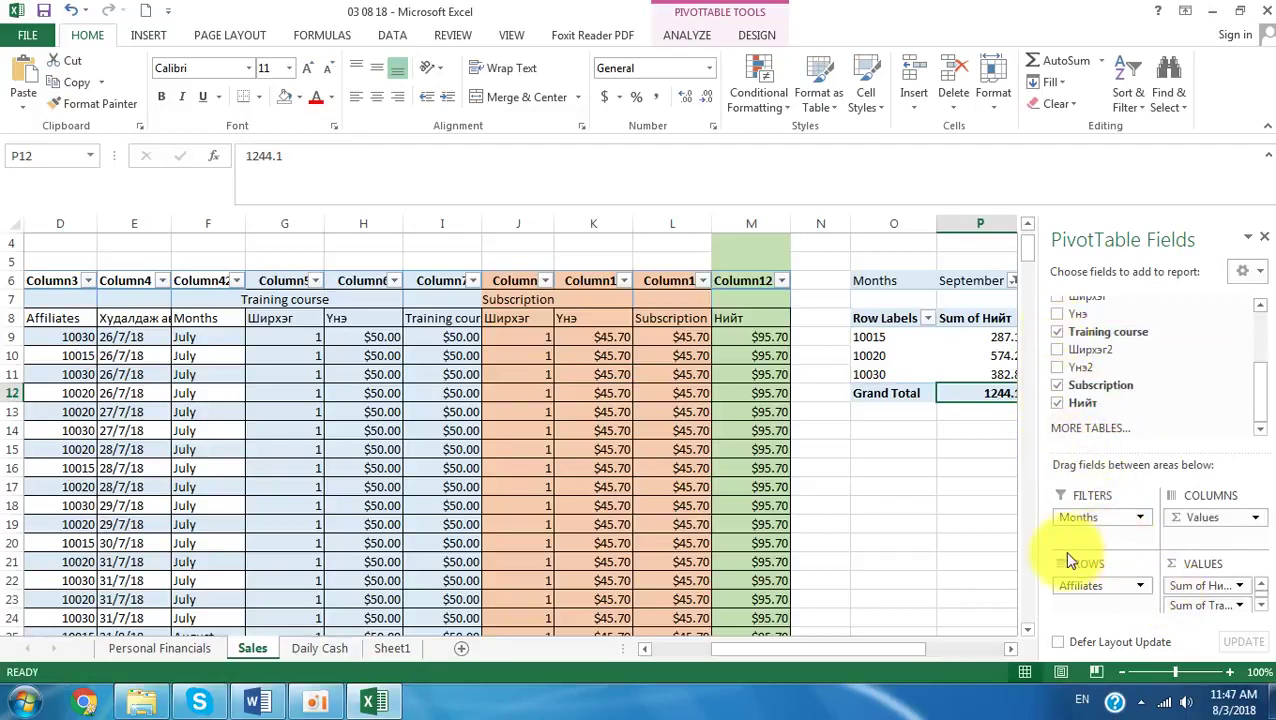
pyautogui.click(998, 545)
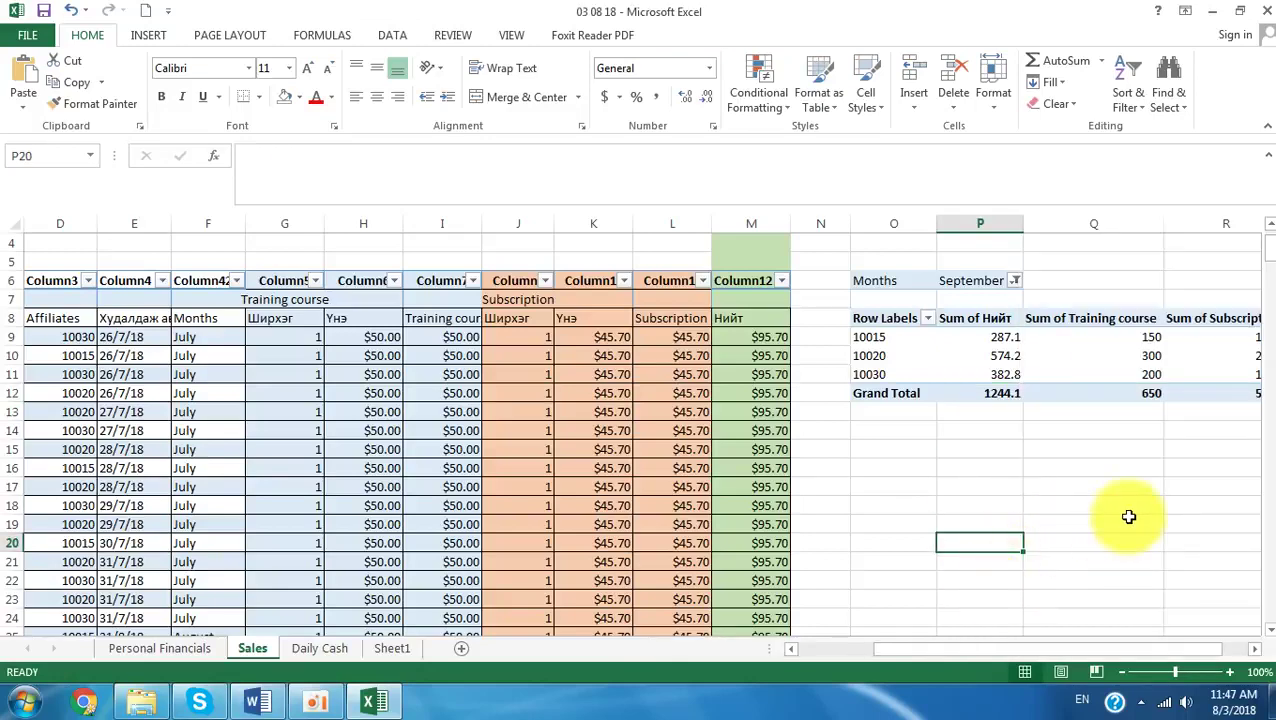
pyautogui.click(1254, 648)
pyautogui.click(1254, 648)
pyautogui.click(1254, 648)
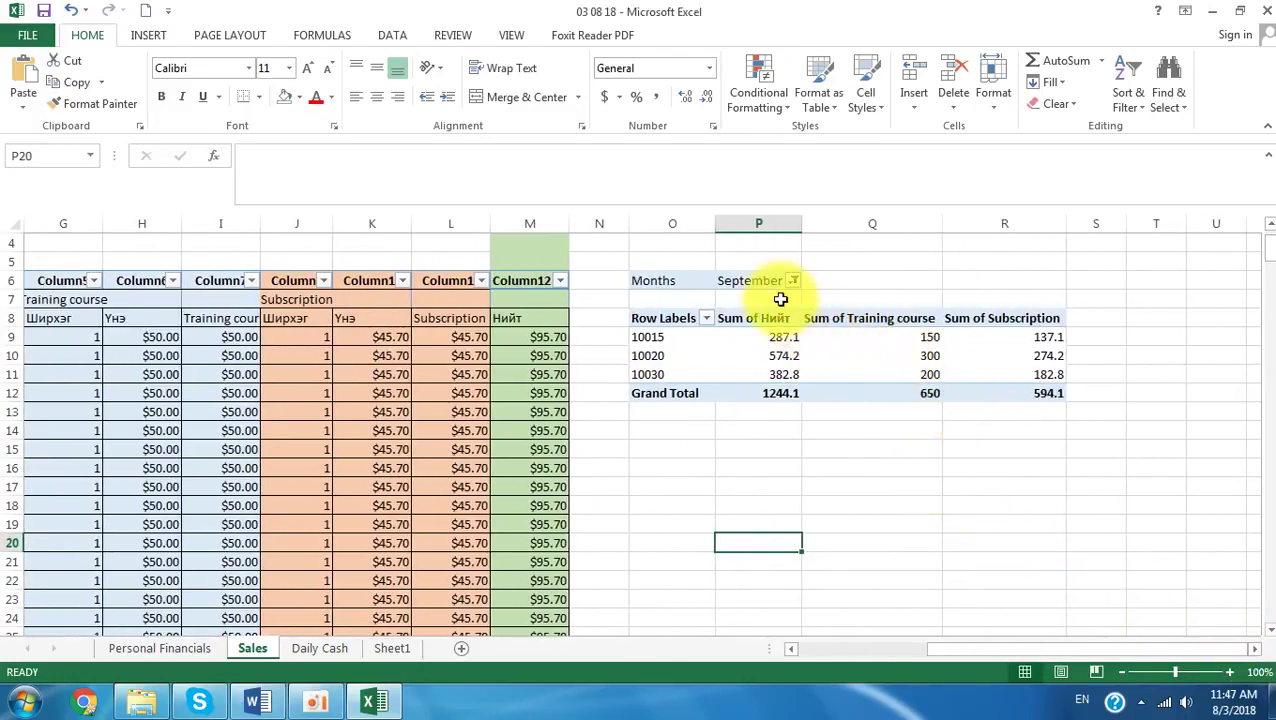
pyautogui.moveTo(932, 340); pyautogui.dragTo(1045, 339)
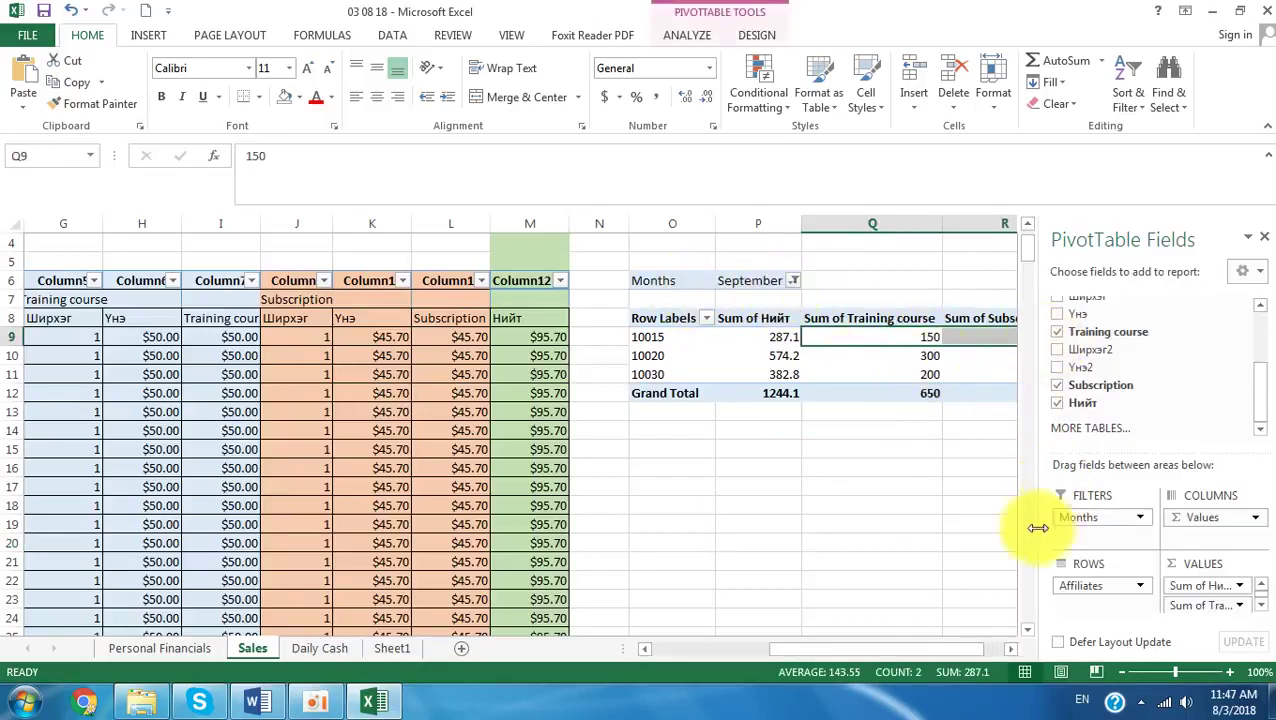
# Step: Check affiliate 10015's Training course and Subscription sums against its Нийт sum in the pivot table
pyautogui.click(935, 540)
pyautogui.click(930, 340)
pyautogui.moveTo(967, 335); pyautogui.dragTo(968, 339)
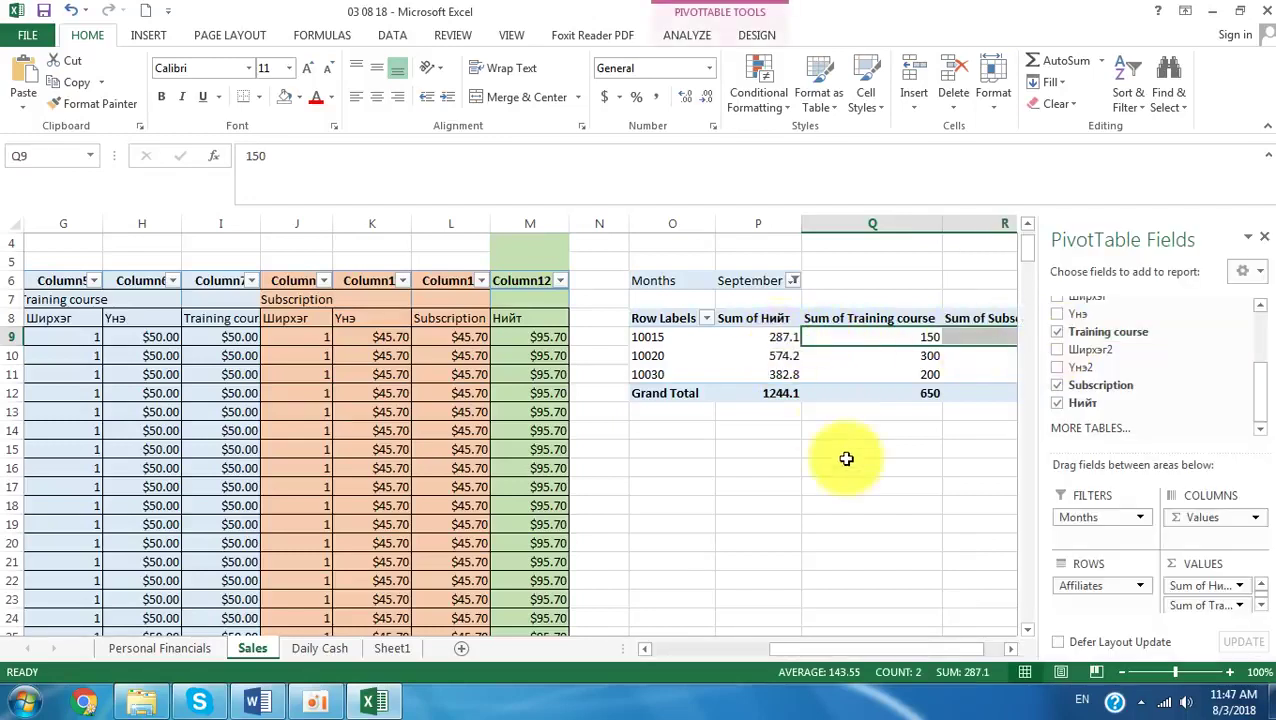
pyautogui.click(850, 583)
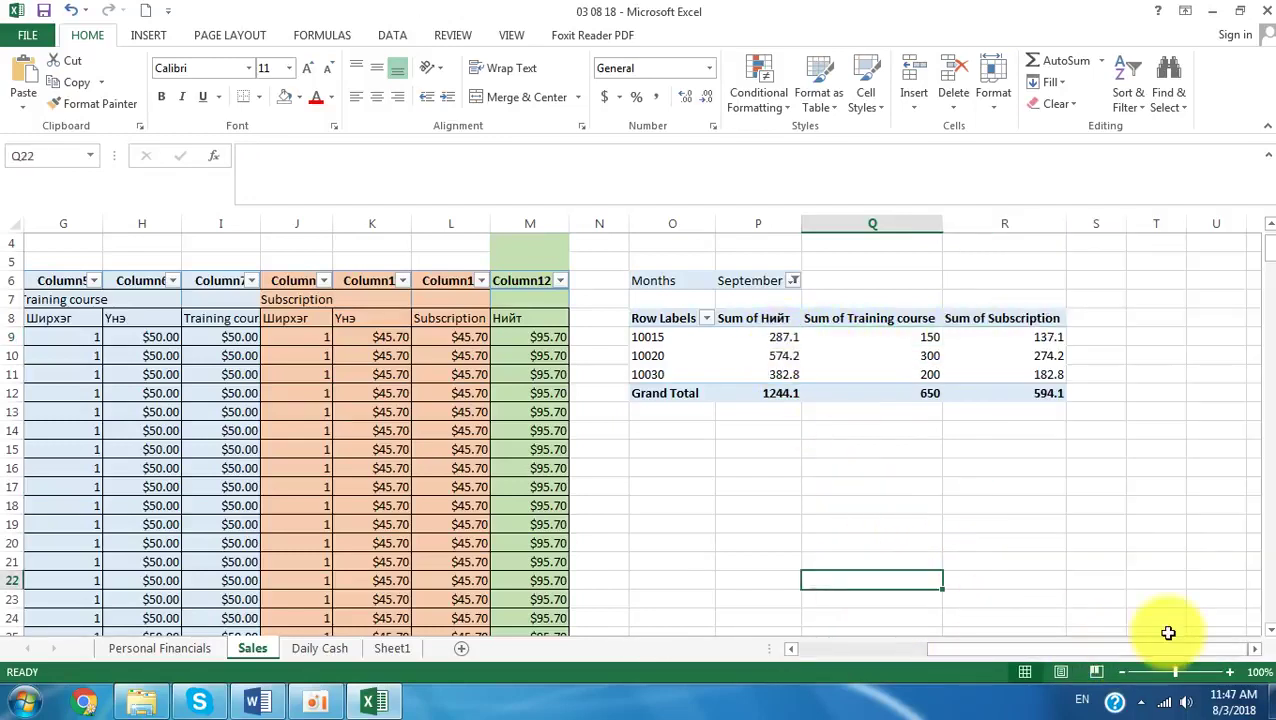
# Step: Move the Training course sum ahead of the Нийт sum in the pivot table's values
pyautogui.click(908, 393)
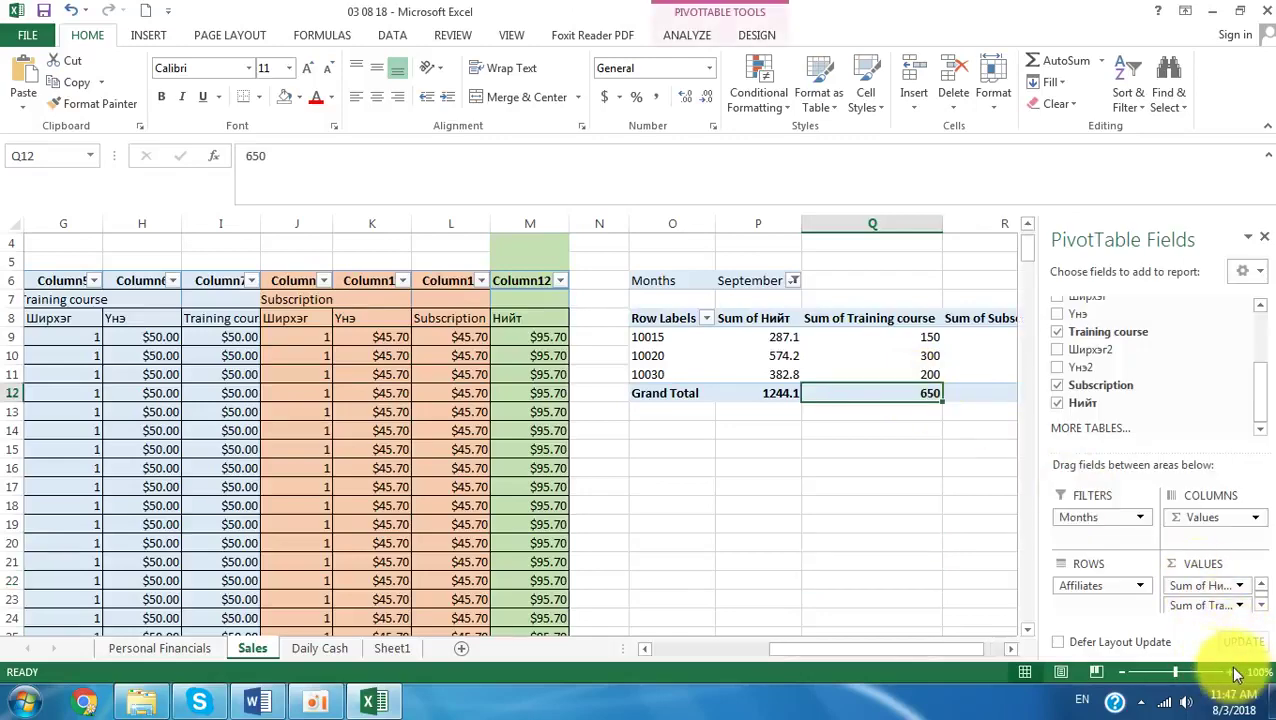
pyautogui.scroll(-2, 1191, 527)
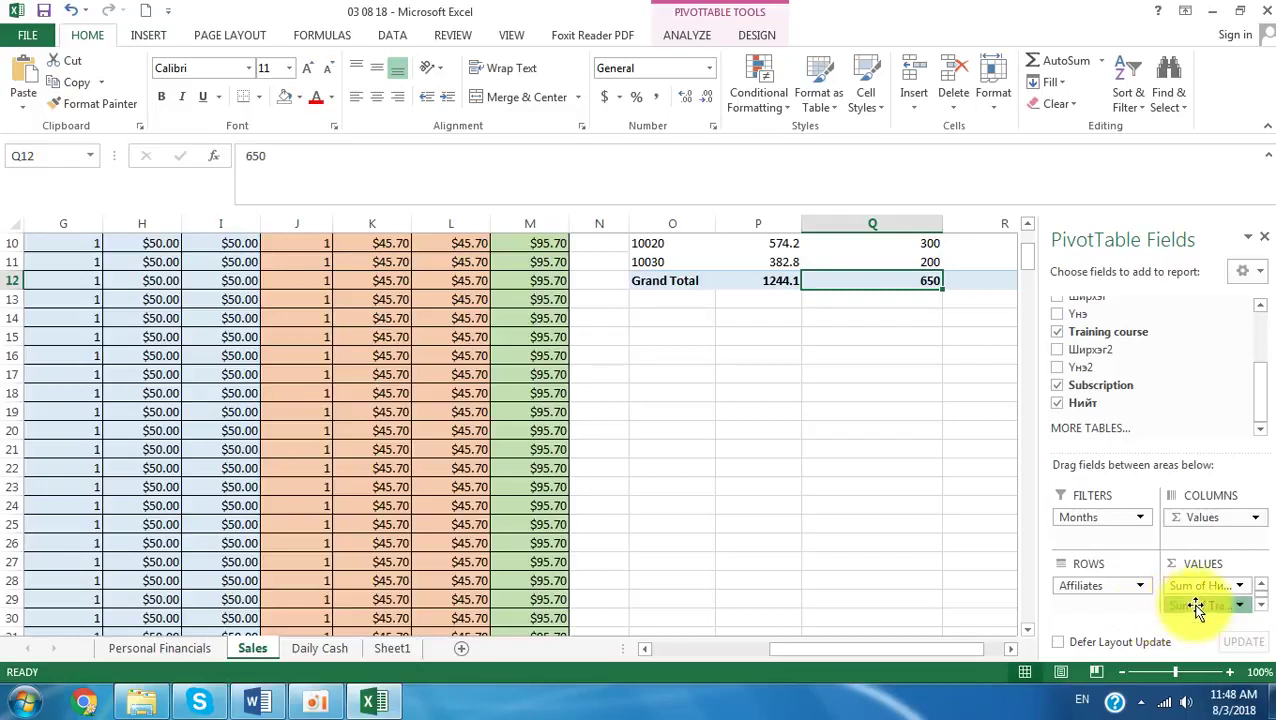
pyautogui.moveTo(1192, 588); pyautogui.dragTo(1196, 584)
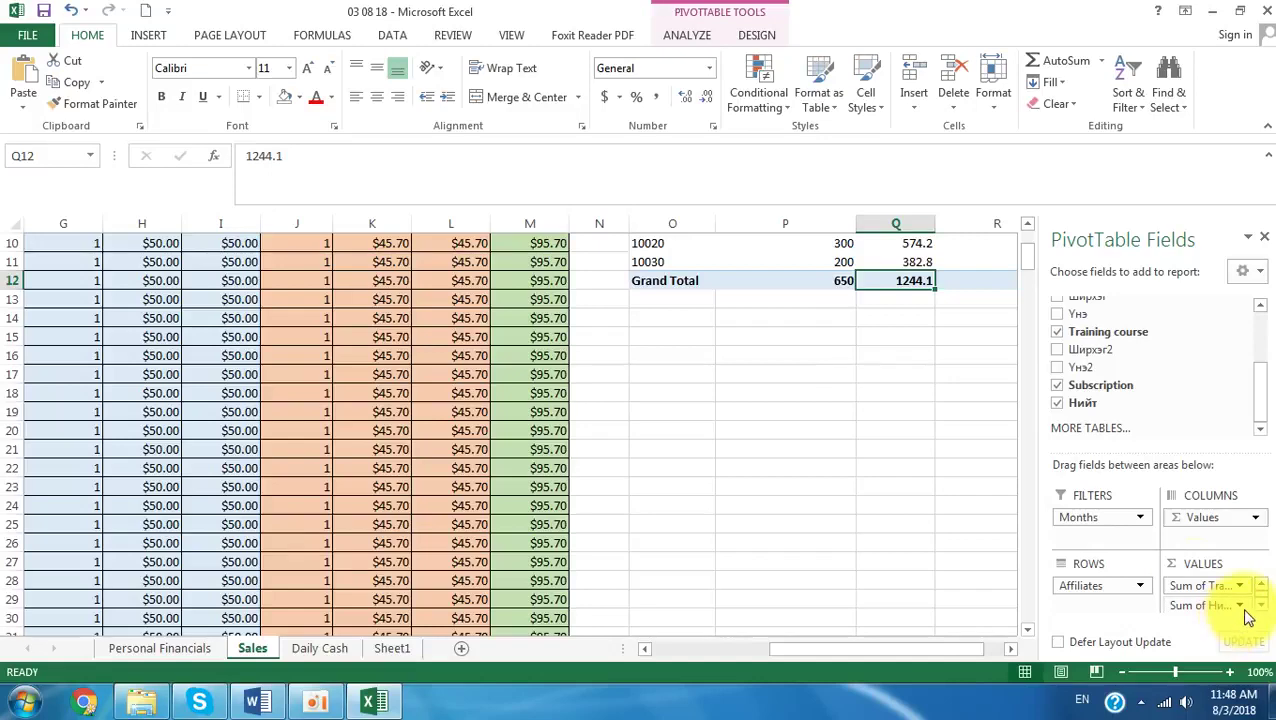
# Step: Try to move the Нийт sum after the Subscription sum in the pivot table's values
pyautogui.scroll(-1, 1246, 617)
pyautogui.scroll(1, 1257, 609)
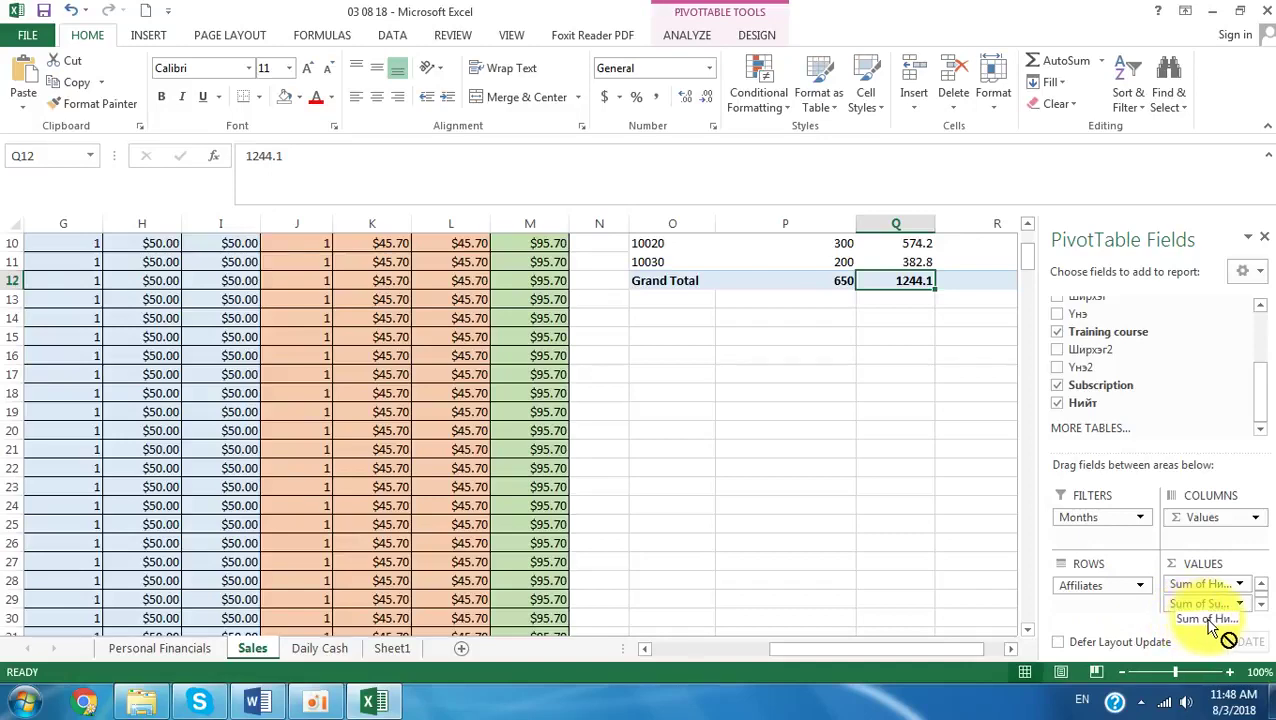
pyautogui.click(820, 528)
pyautogui.scroll(3, 894, 530)
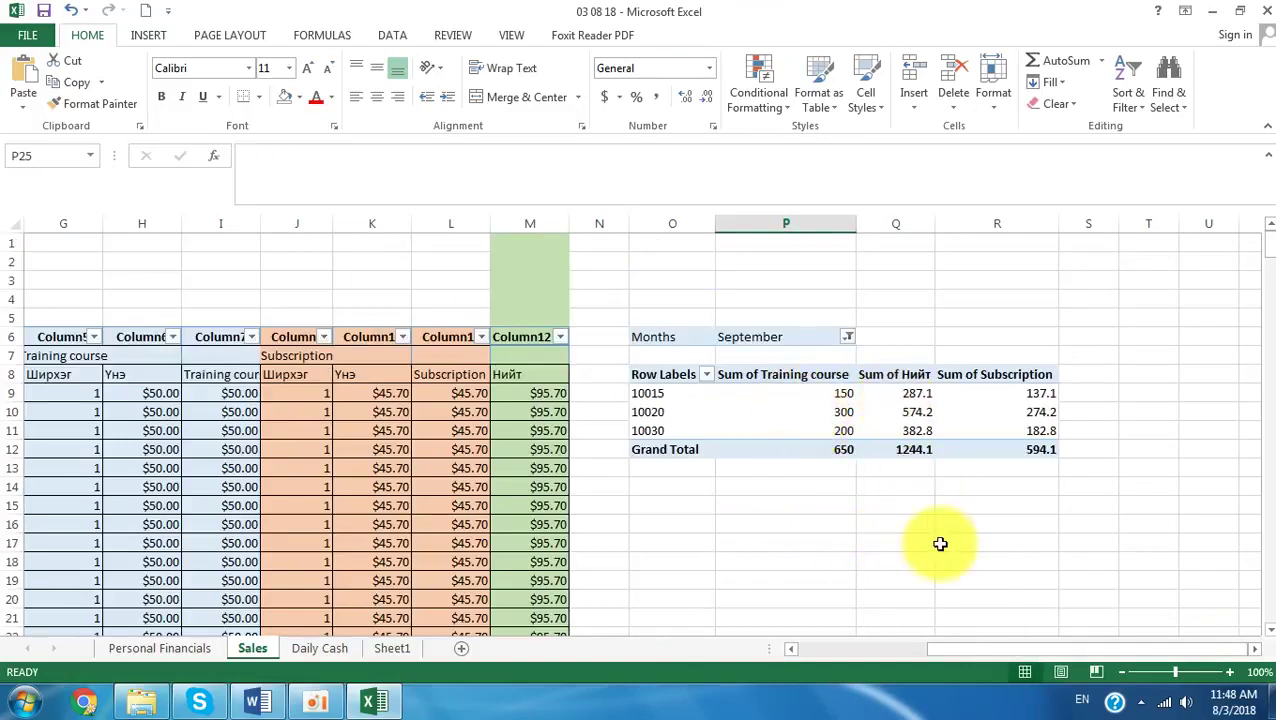
pyautogui.scroll(-2, 943, 545)
pyautogui.click(822, 341)
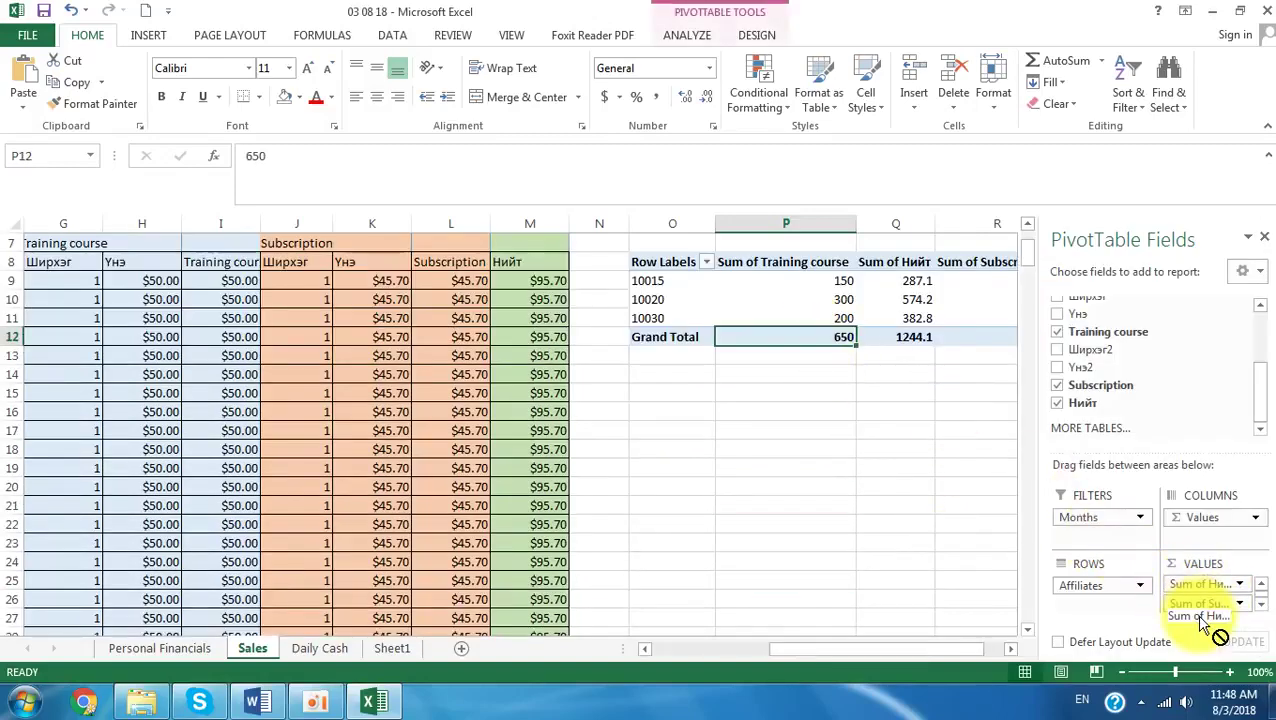
pyautogui.click(891, 524)
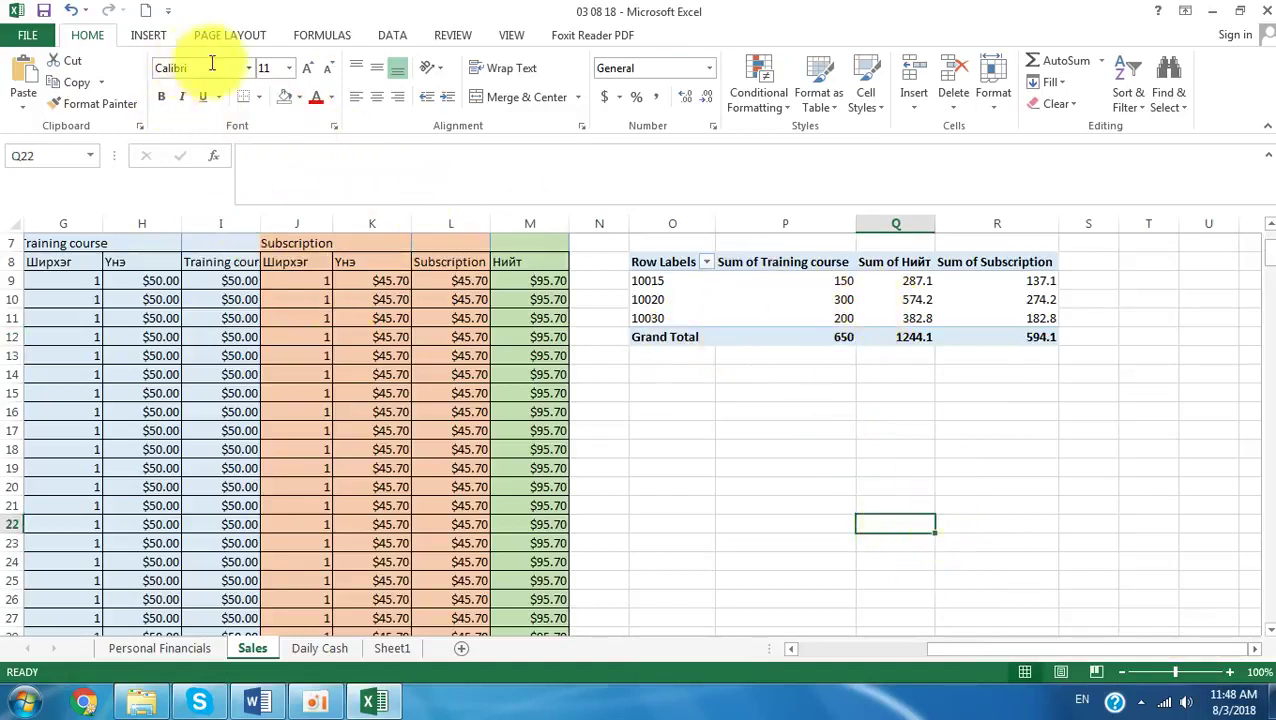
# Step: Refresh all data in the workbook
pyautogui.click(393, 36)
pyautogui.click(268, 107)
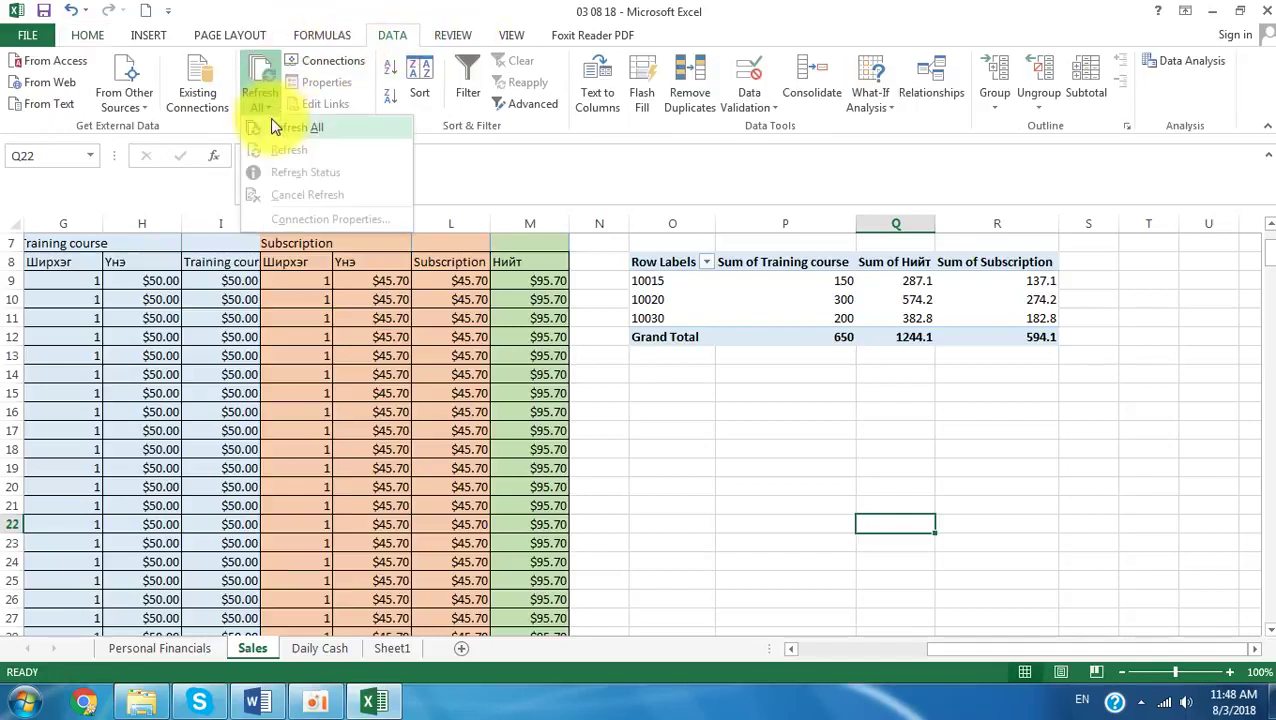
pyautogui.click(286, 130)
pyautogui.click(735, 470)
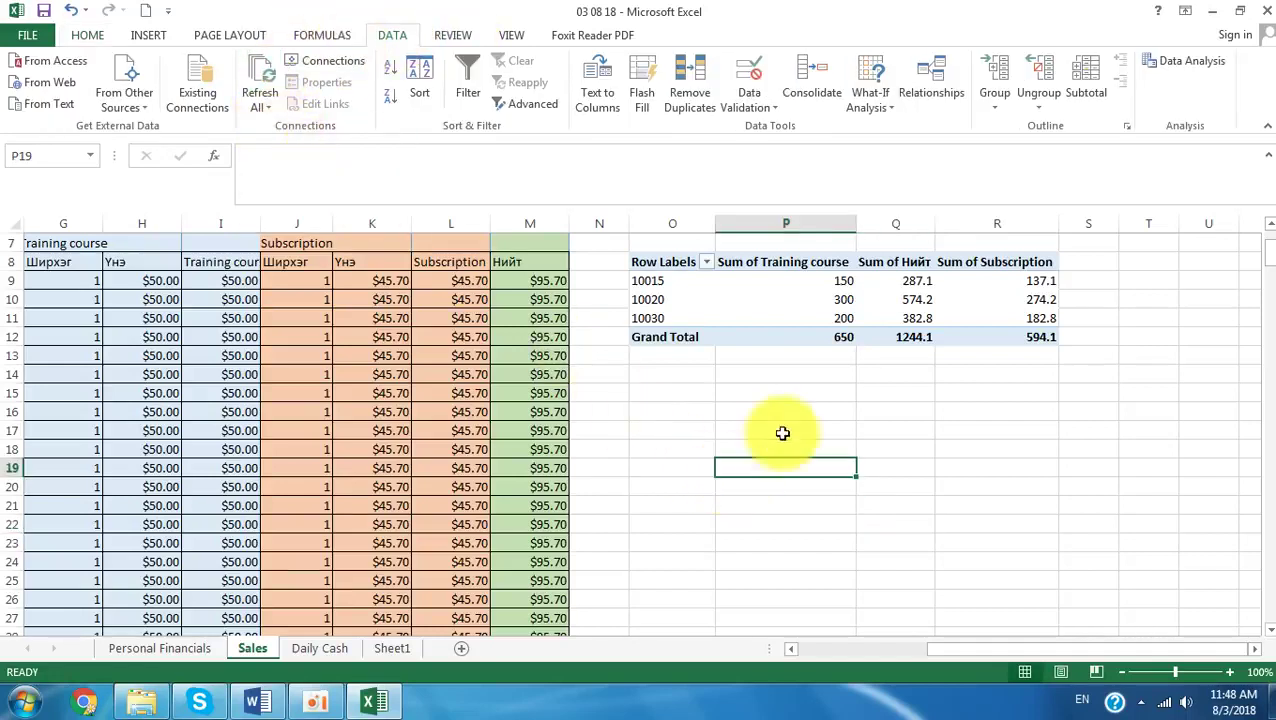
# Step: Remove the Subscription, Training course and Нийт fields from the pivot table's values
pyautogui.click(845, 318)
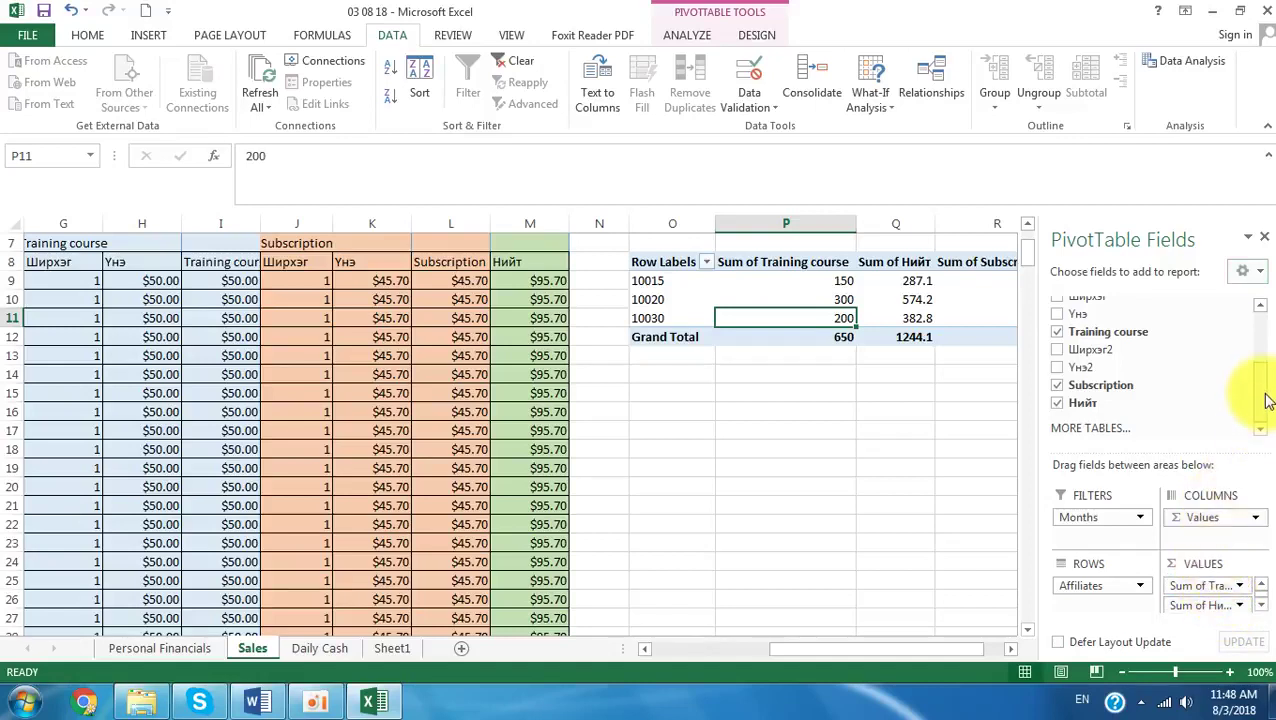
pyautogui.click(1058, 388)
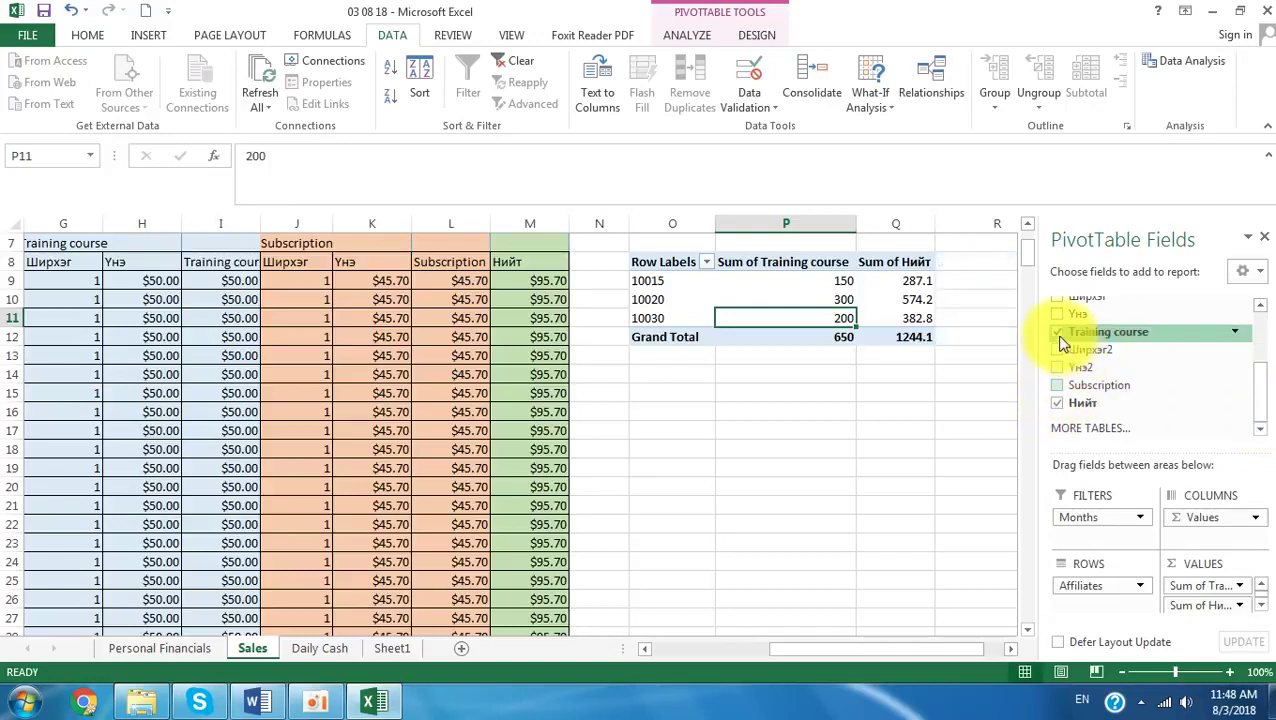
pyautogui.click(1058, 333)
pyautogui.click(1053, 403)
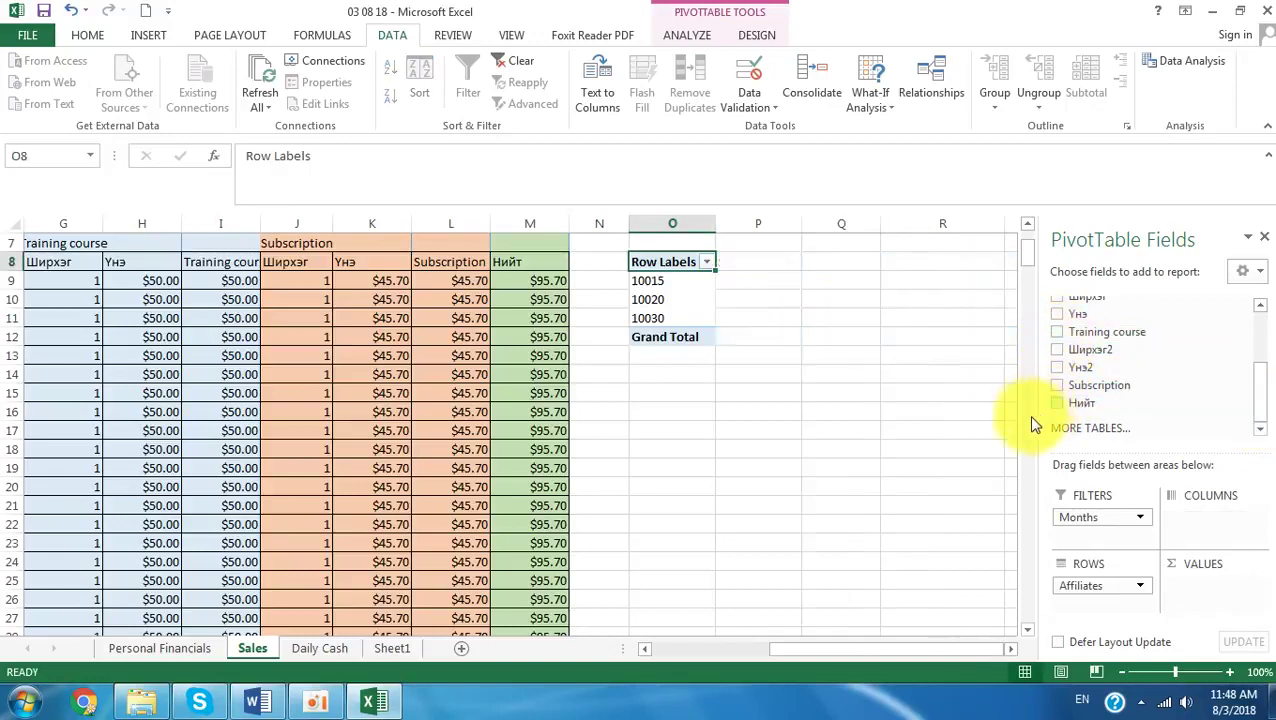
# Step: Add the Training course, Subscription and Нийт sums to the pivot table's values in that order
pyautogui.moveTo(1263, 408); pyautogui.dragTo(1253, 335)
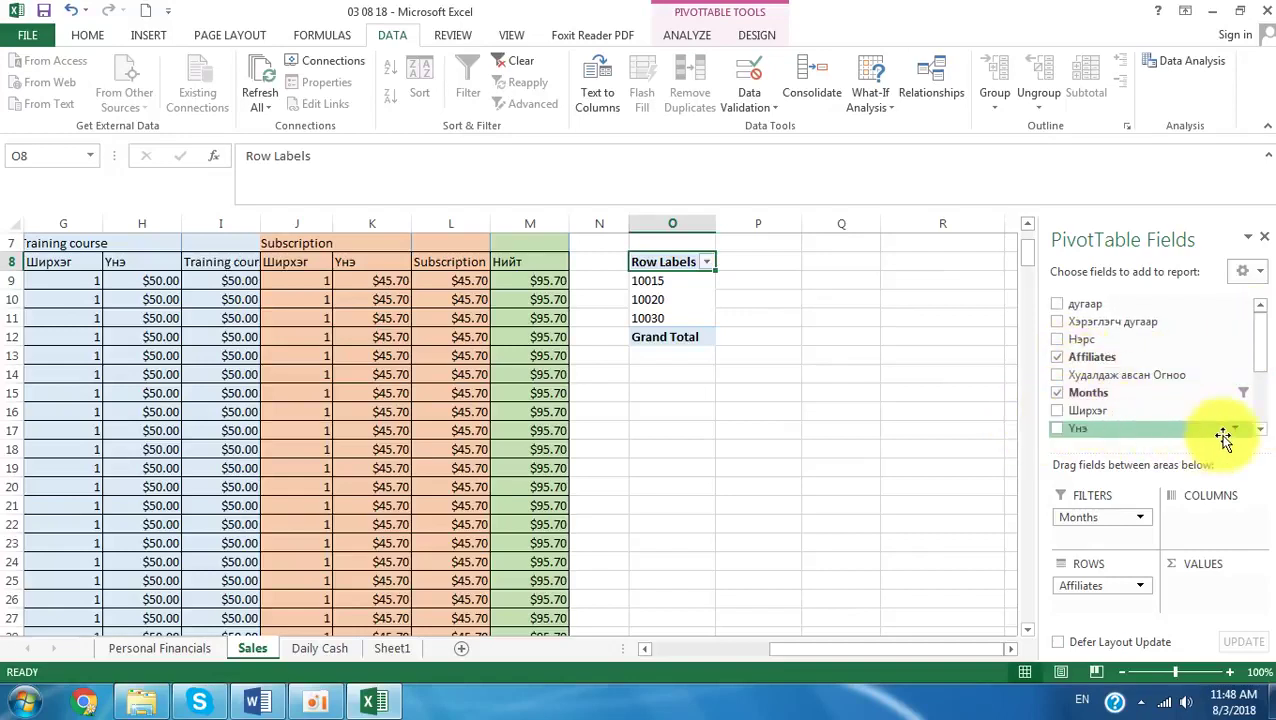
pyautogui.click(1260, 429)
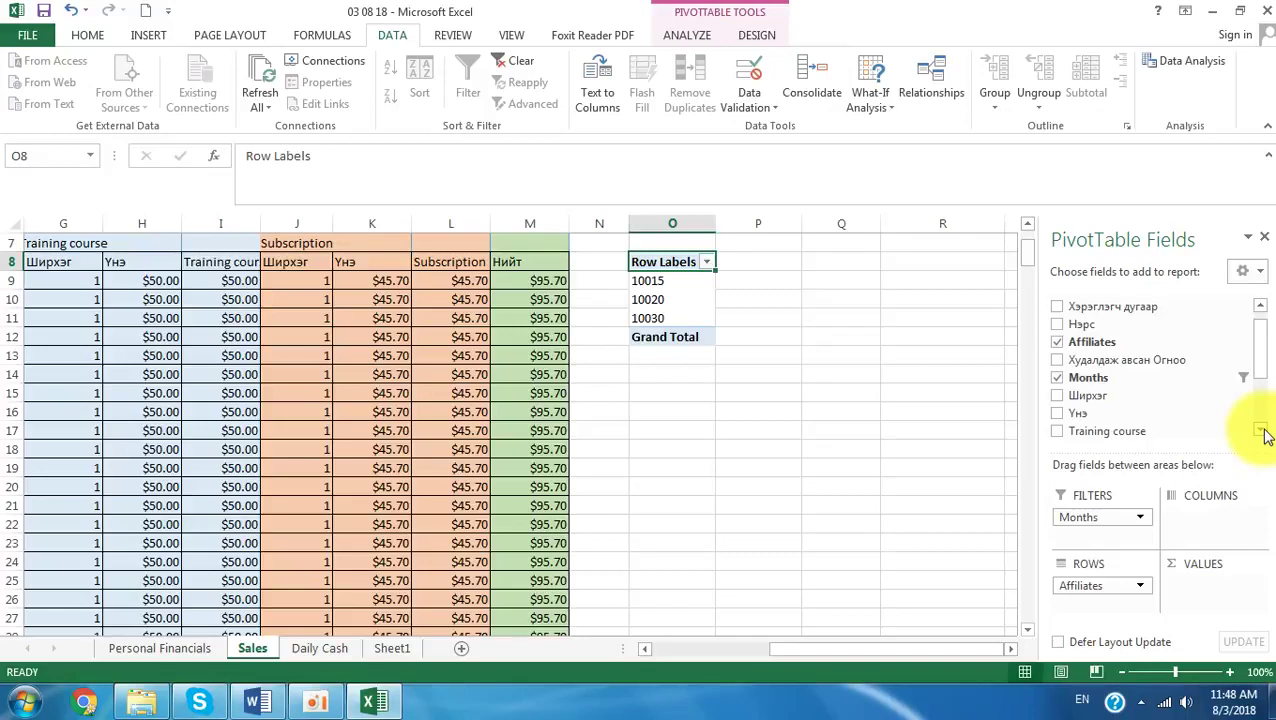
pyautogui.click(1261, 430)
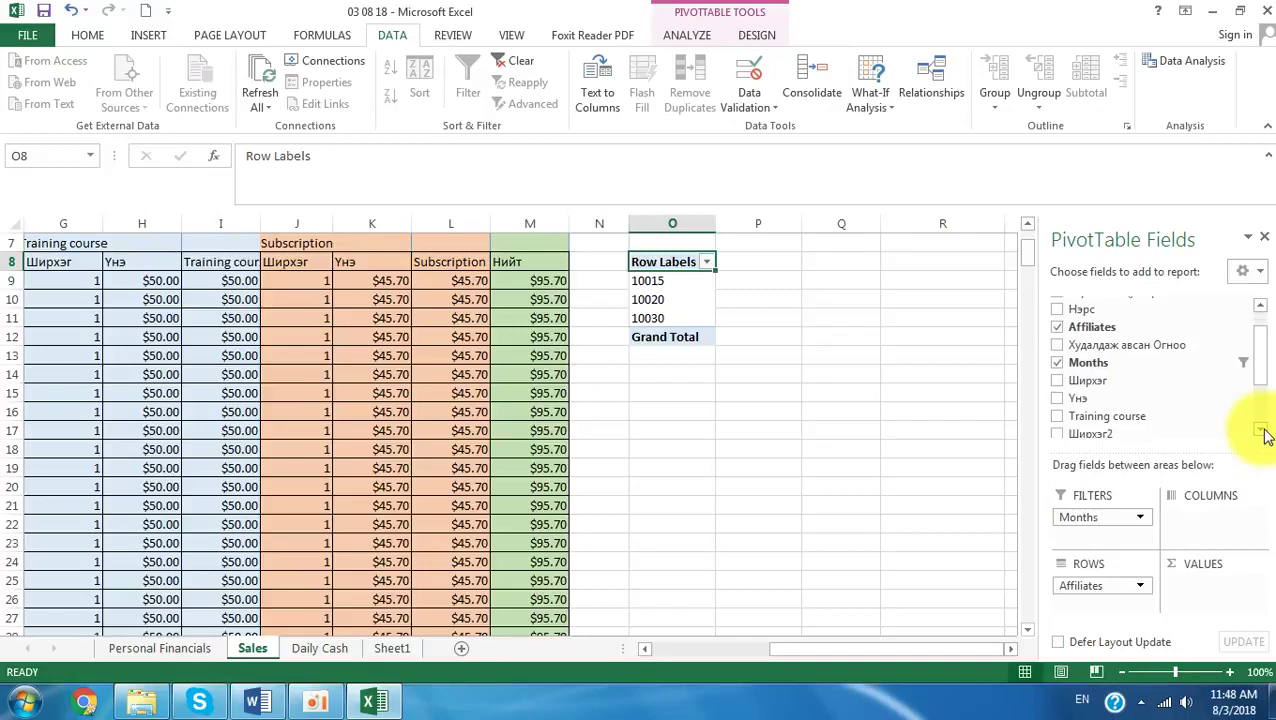
pyautogui.click(1060, 417)
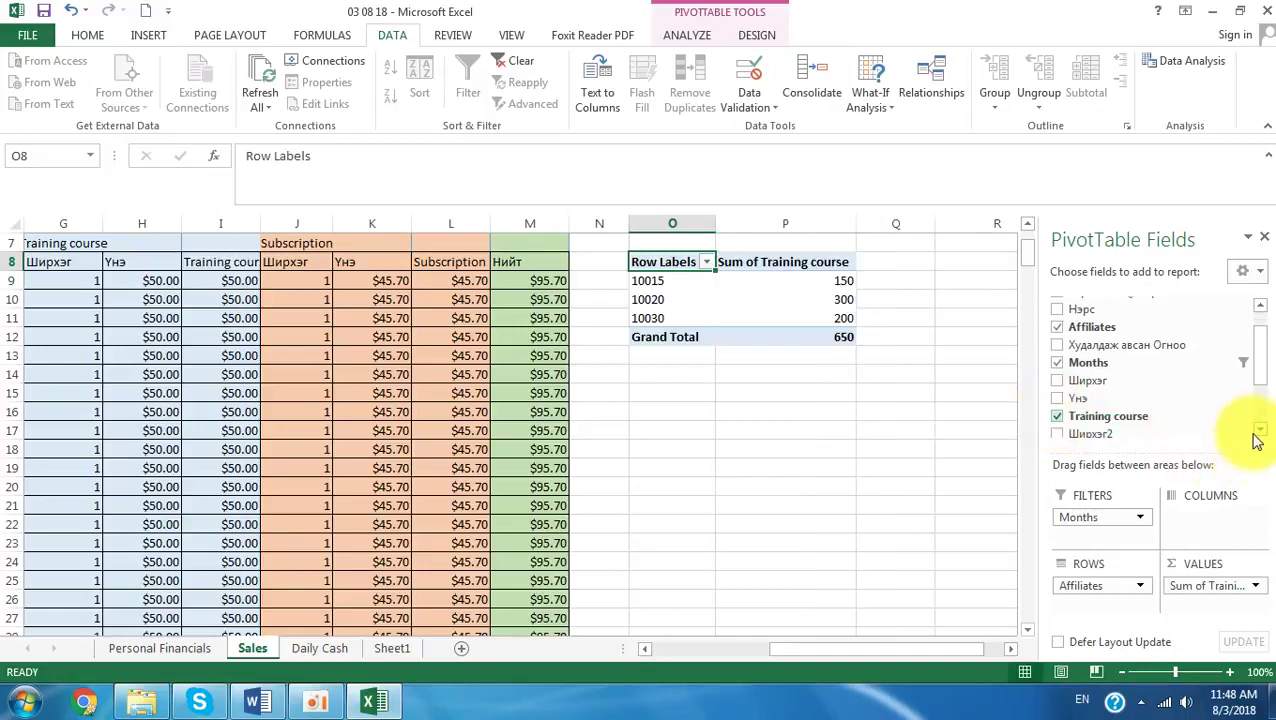
pyautogui.scroll(-3, 1250, 430)
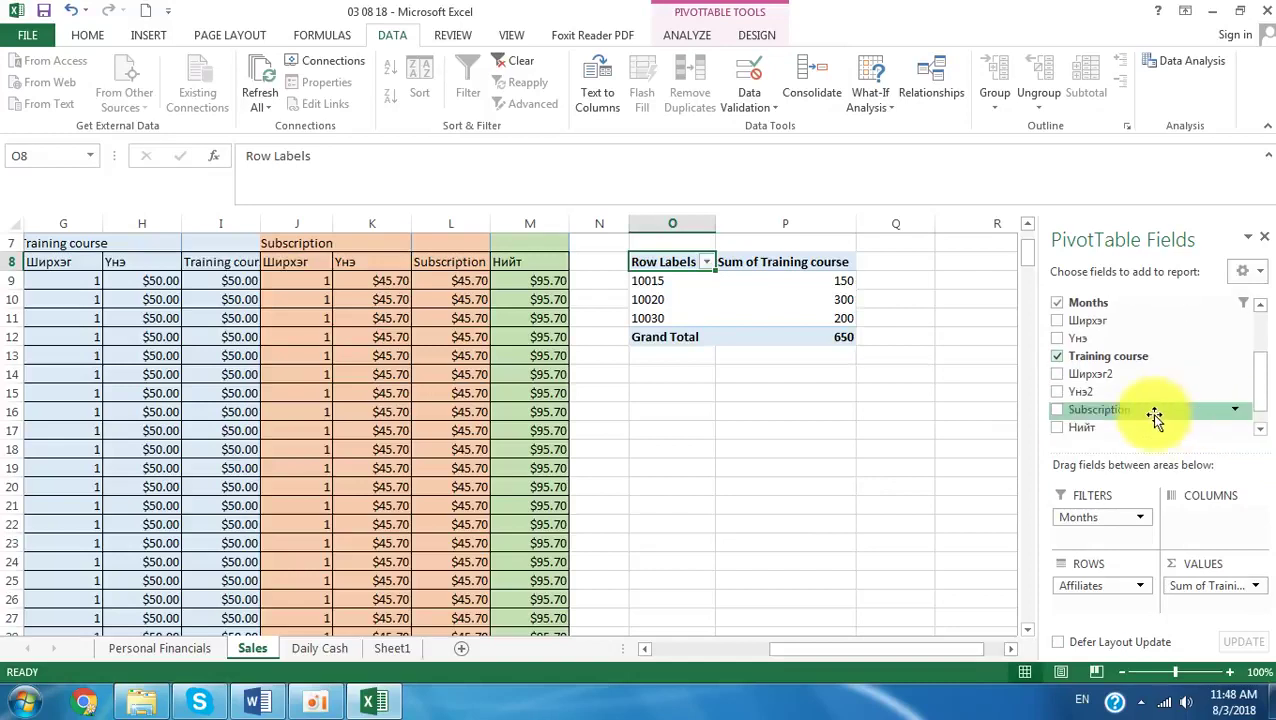
pyautogui.click(1057, 410)
pyautogui.click(1057, 427)
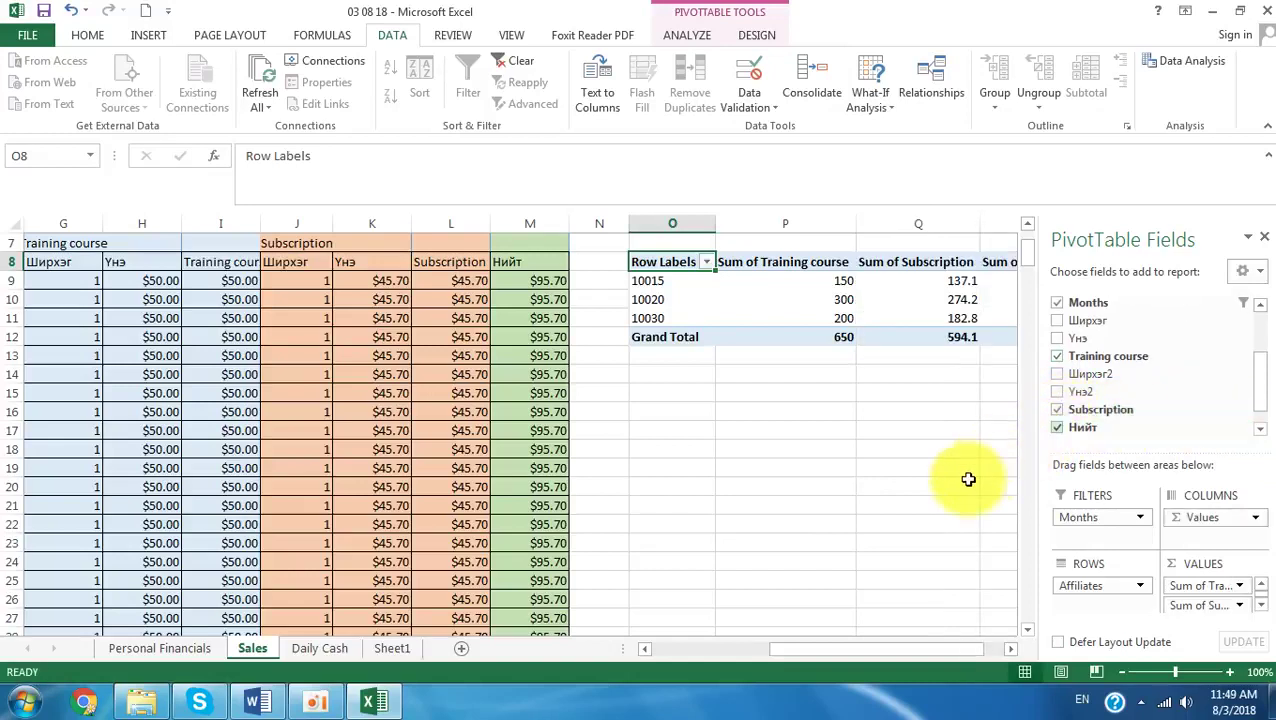
pyautogui.click(968, 479)
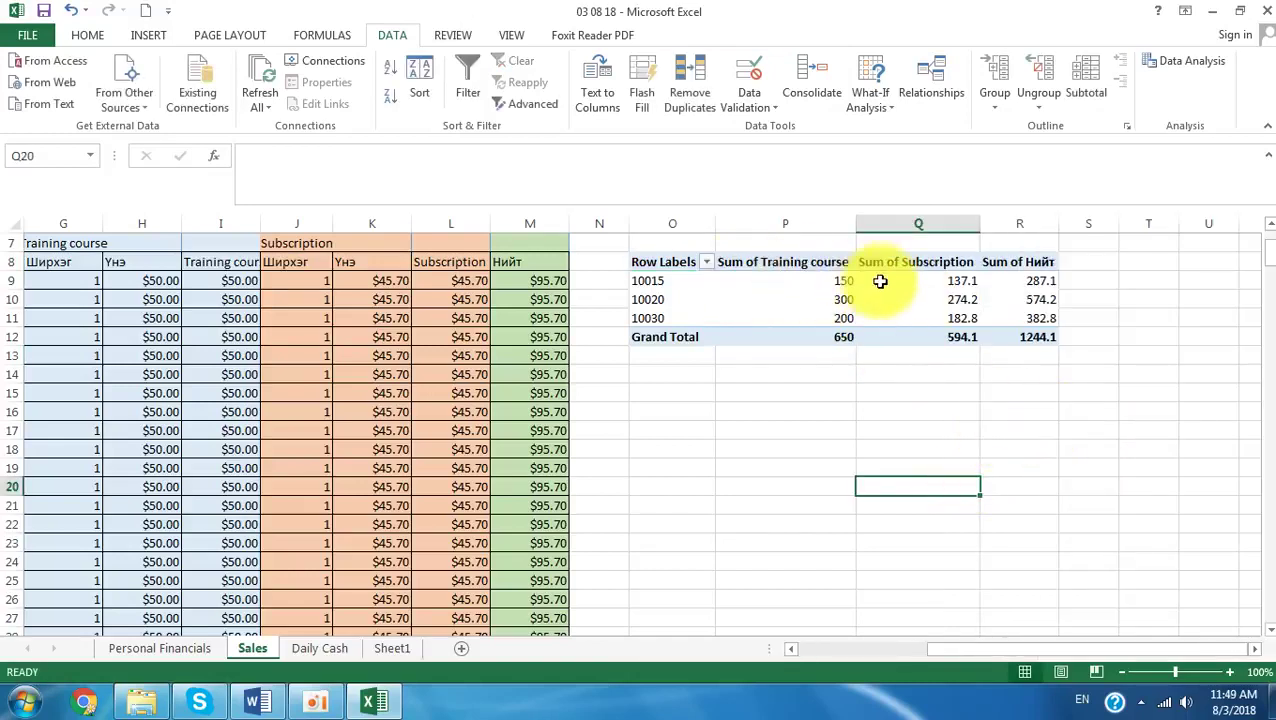
# Step: Move the Months field from the pivot table's filters to its rows, beneath Affiliates
pyautogui.scroll(2, 823, 370)
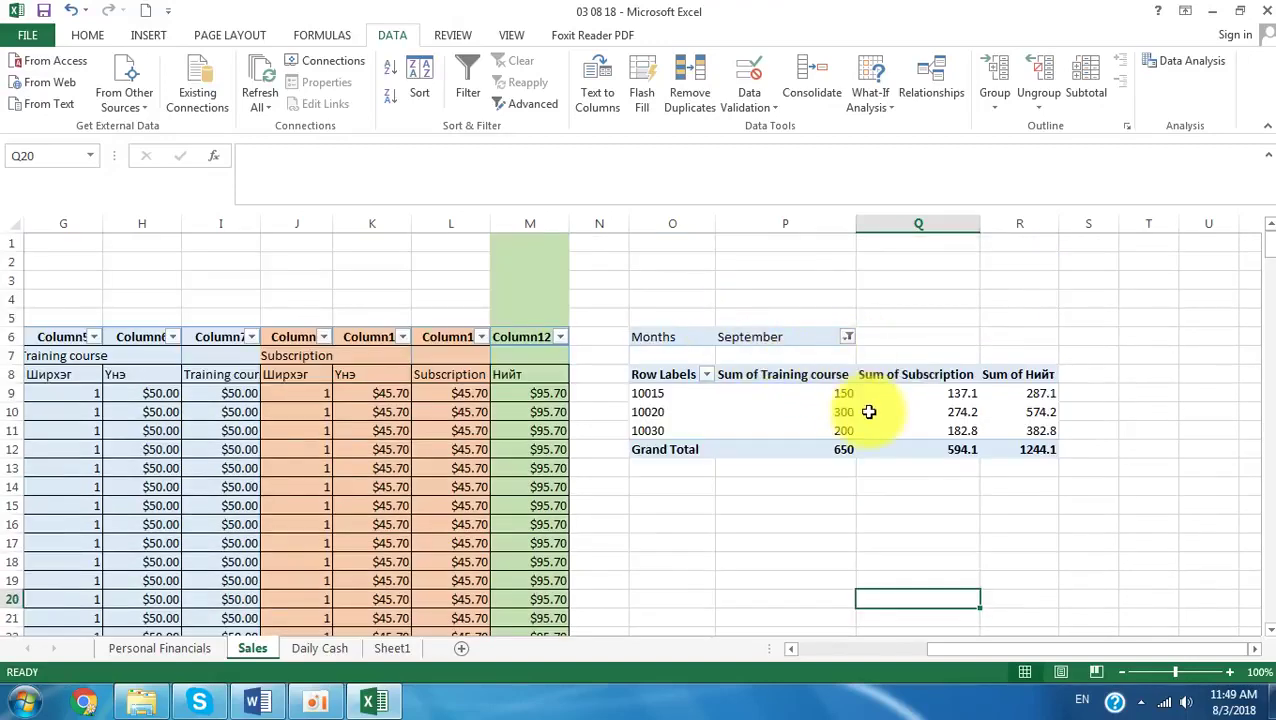
pyautogui.click(870, 445)
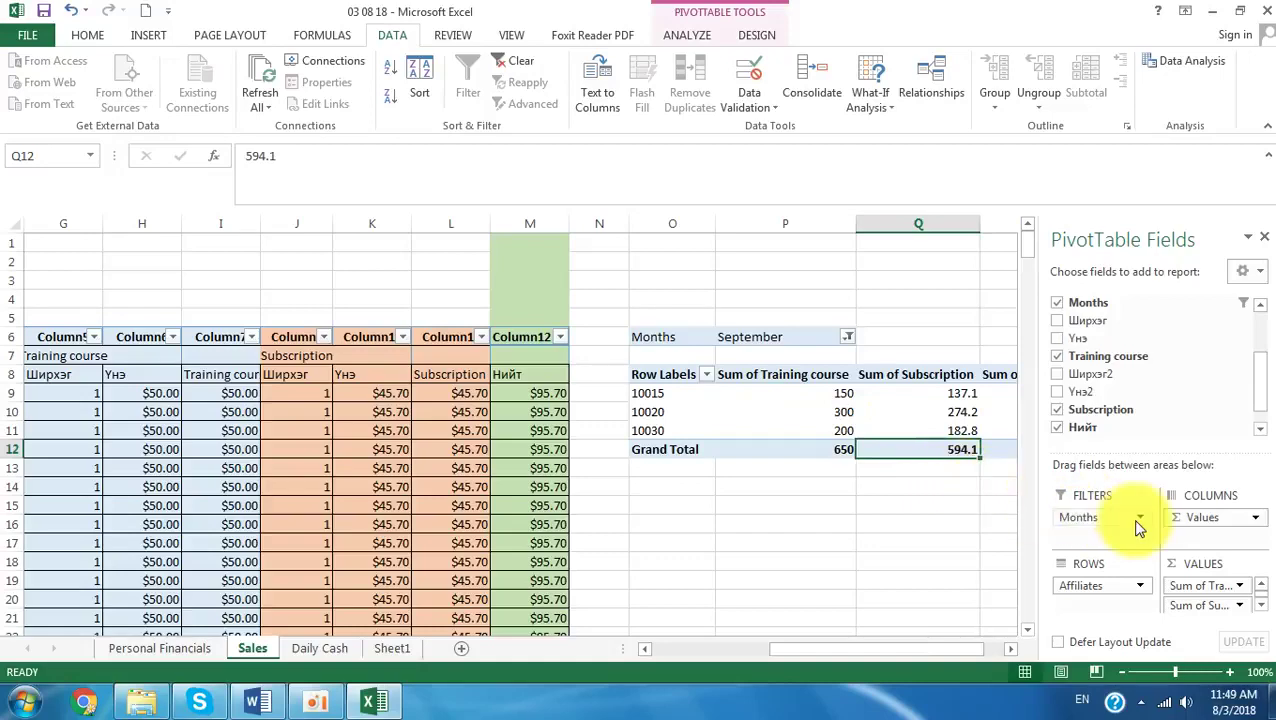
pyautogui.moveTo(1117, 522); pyautogui.dragTo(1097, 598)
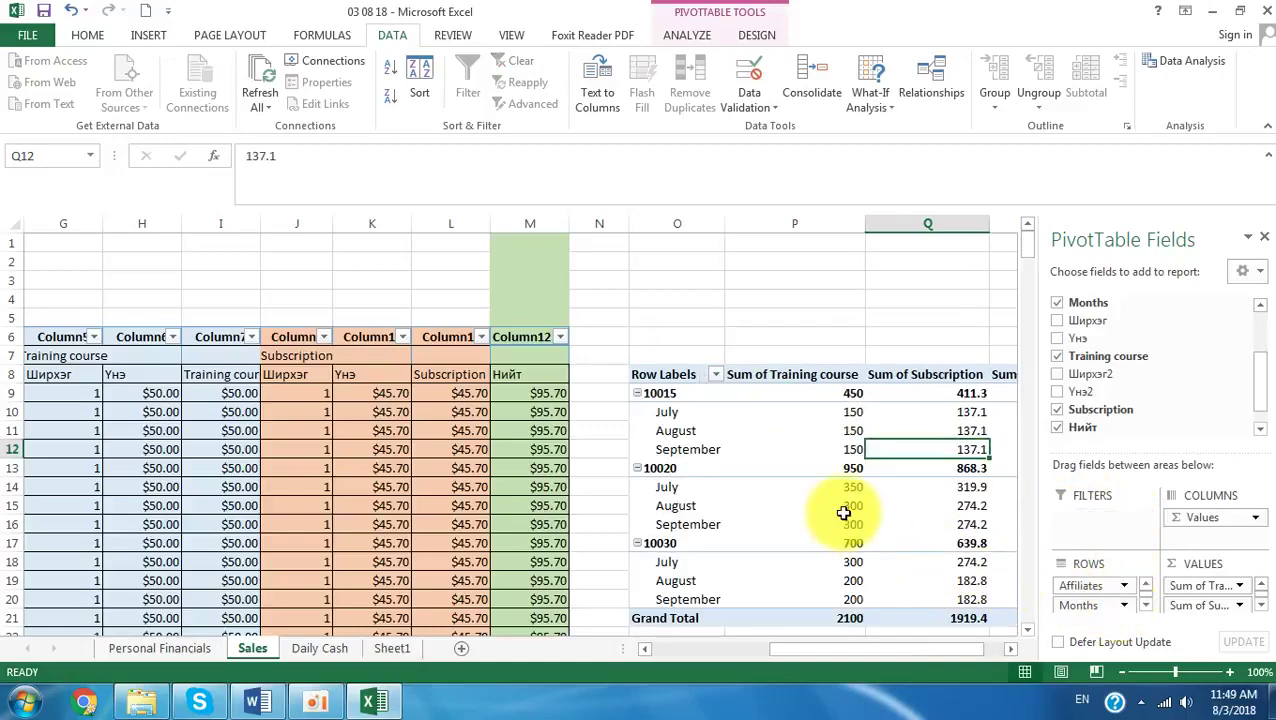
pyautogui.scroll(-3, 843, 507)
pyautogui.click(882, 532)
pyautogui.scroll(1, 1045, 527)
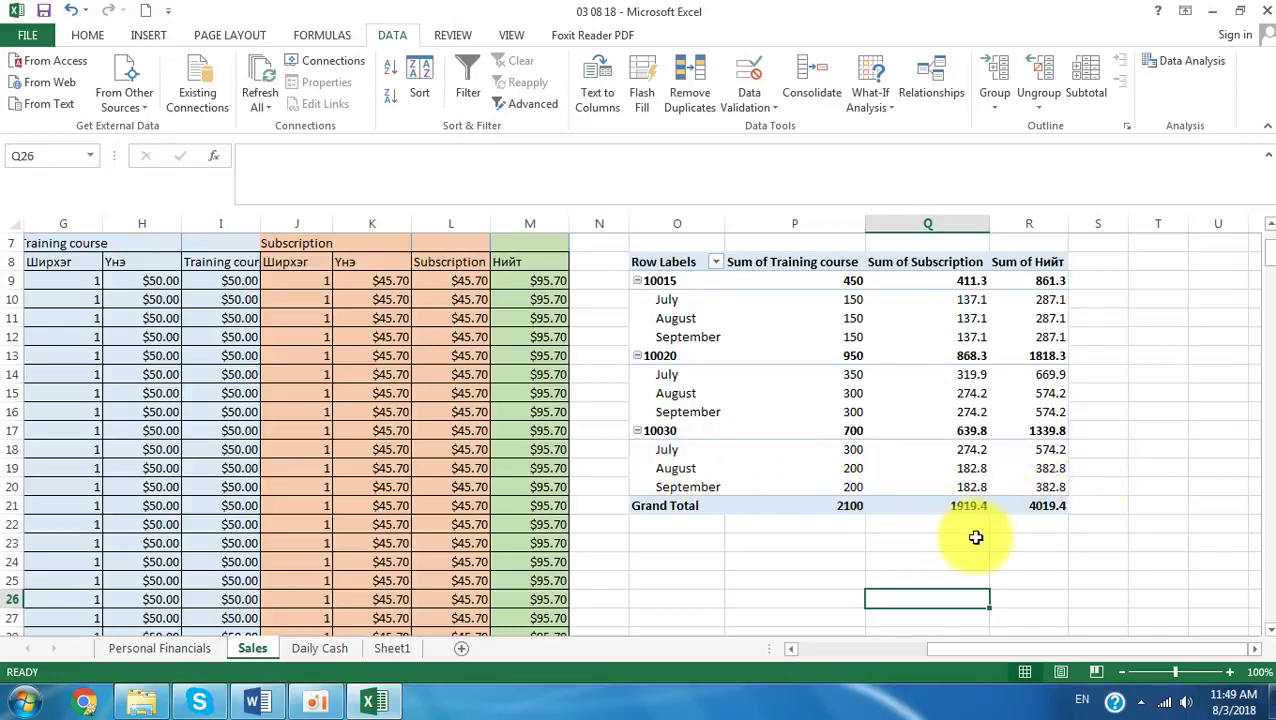
# Step: Check the pivot table's Нийт grand total and look over the Sales table's source data
pyautogui.click(1050, 507)
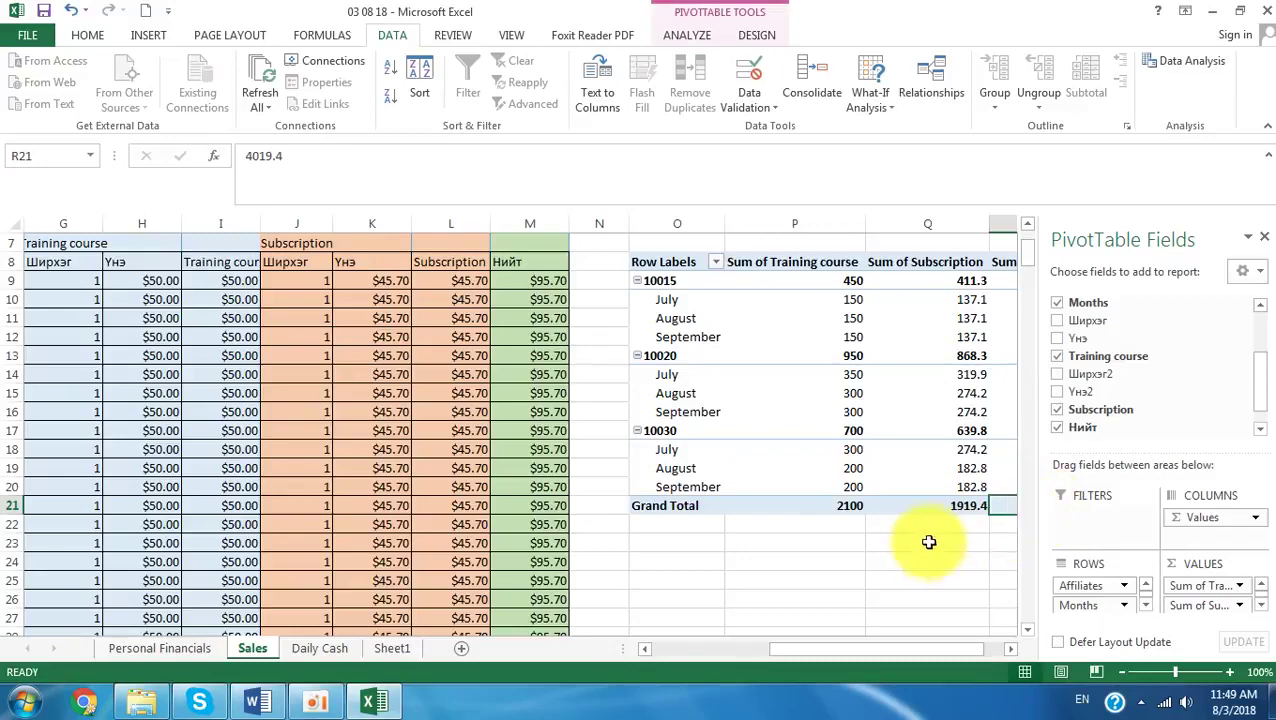
pyautogui.click(880, 543)
pyautogui.moveTo(1040, 650); pyautogui.dragTo(818, 624)
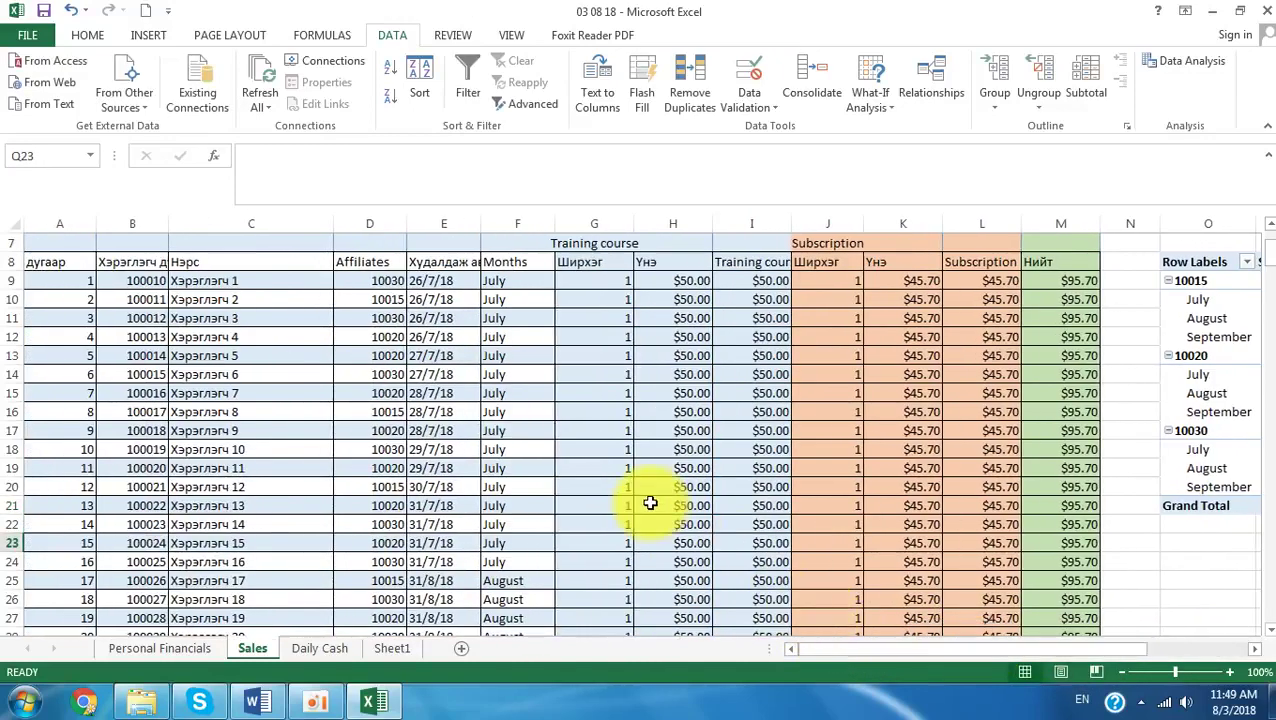
pyautogui.click(316, 703)
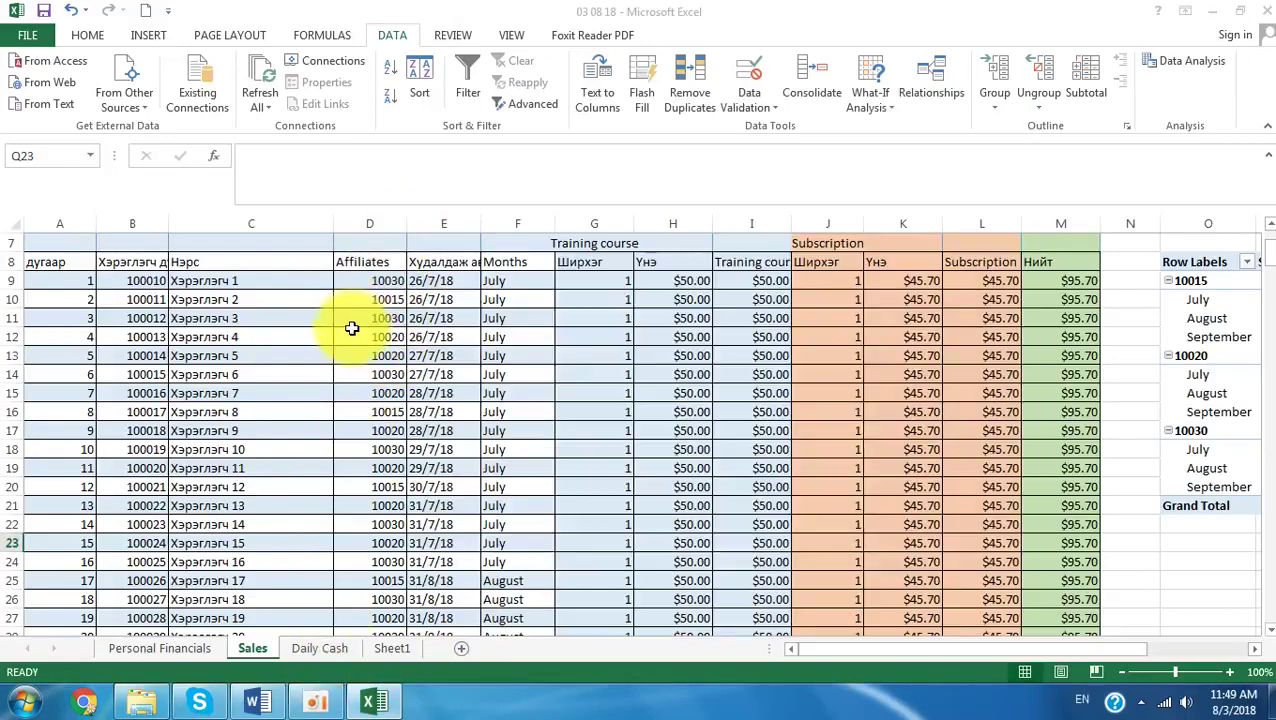
# Step: Close the workbook, saving the changes to 03 08 18
pyautogui.click(1255, 649)
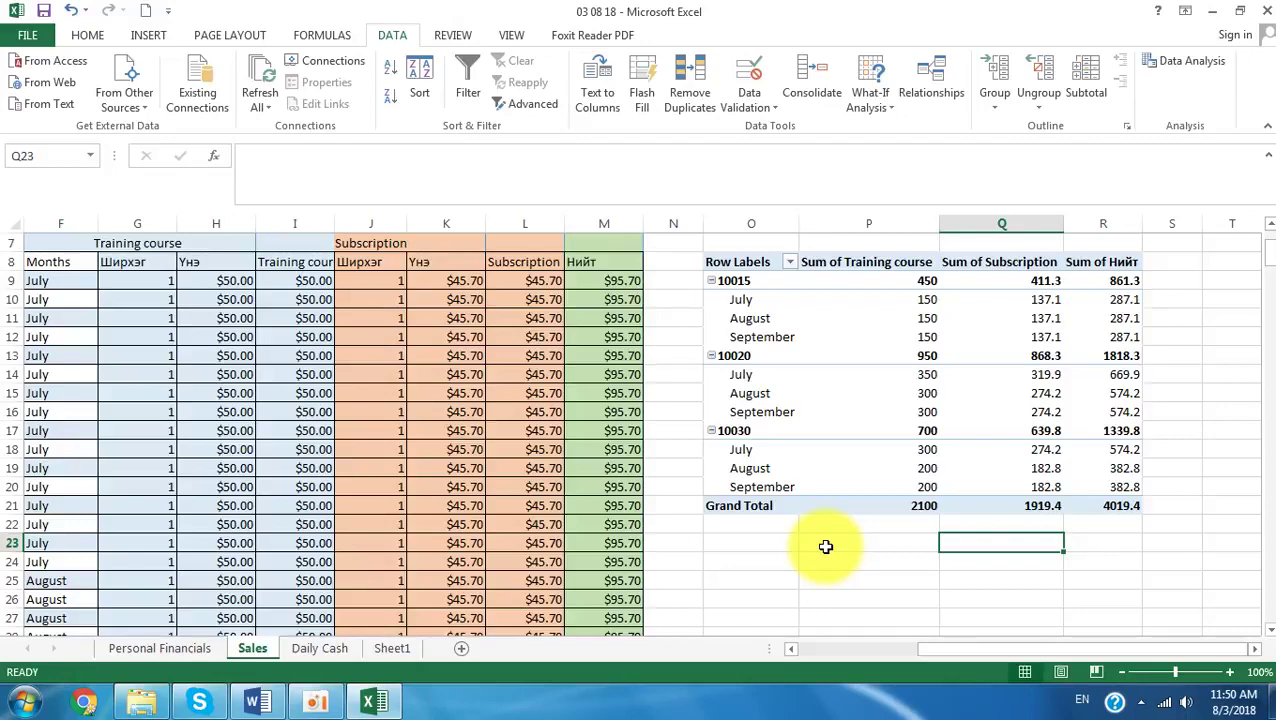
pyautogui.click(1266, 12)
pyautogui.click(549, 370)
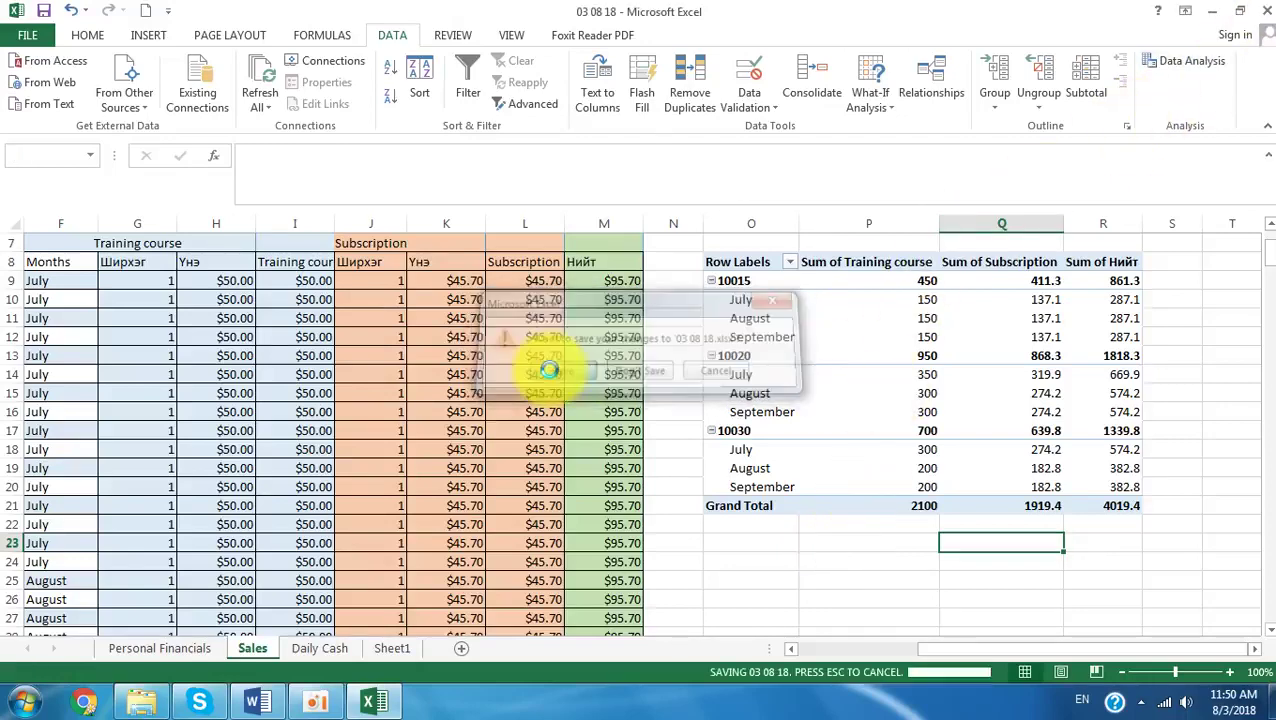